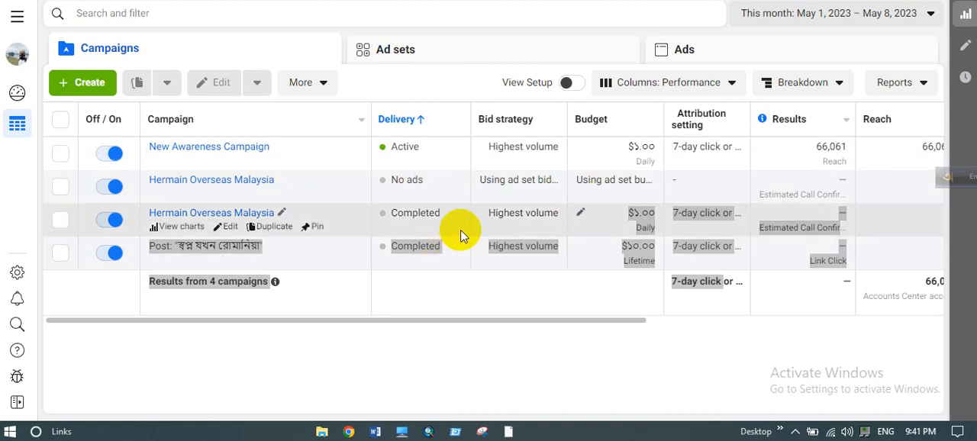
# - Examine the campaigns table's performance columns, from delivery and budget through results, reach, impressions, cost per result, amount spent and end date
pyautogui.click(434, 342)
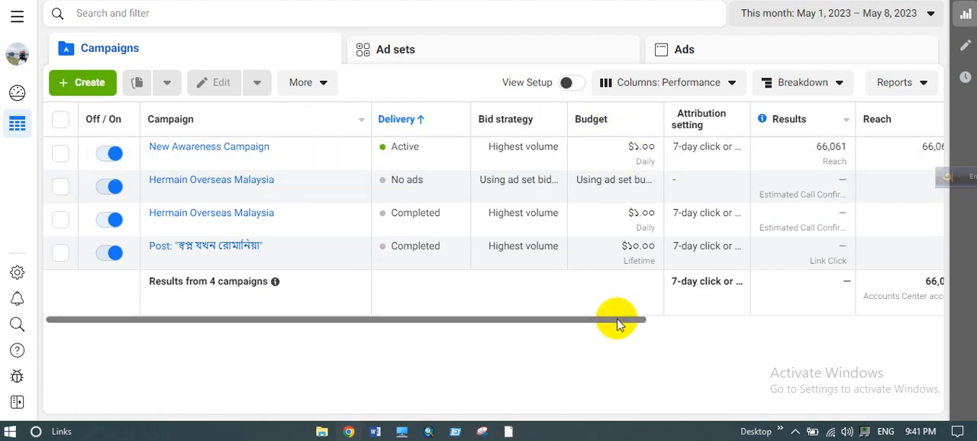
pyautogui.moveTo(618, 324); pyautogui.dragTo(742, 328)
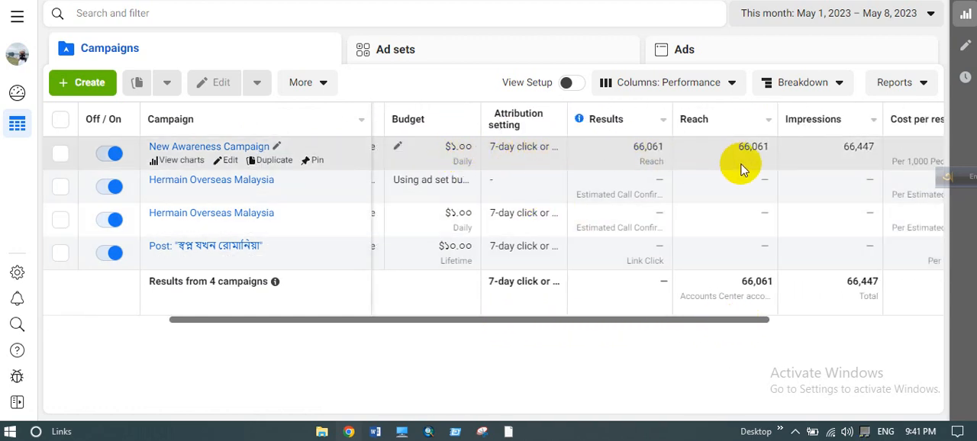
pyautogui.moveTo(742, 319); pyautogui.dragTo(918, 316)
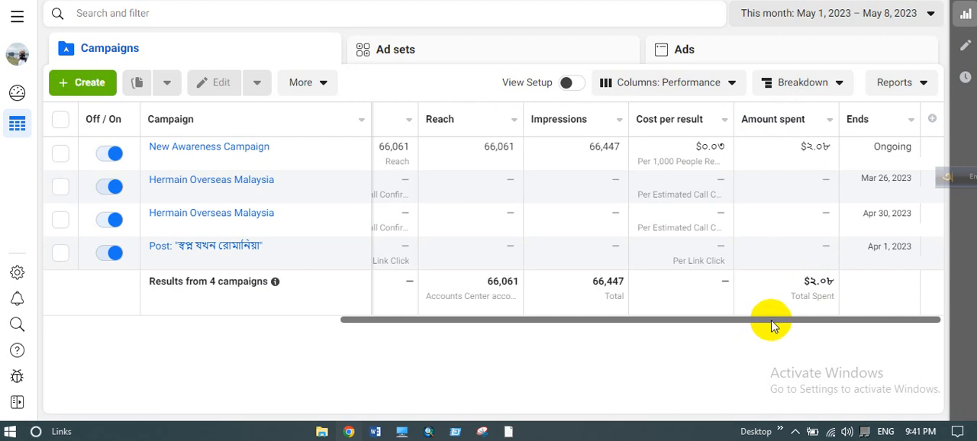
pyautogui.moveTo(770, 323); pyautogui.dragTo(704, 320)
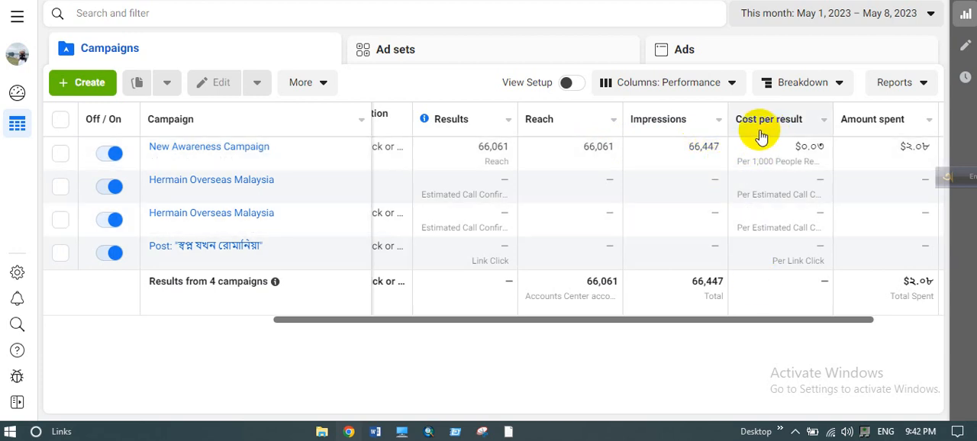
pyautogui.moveTo(762, 131)
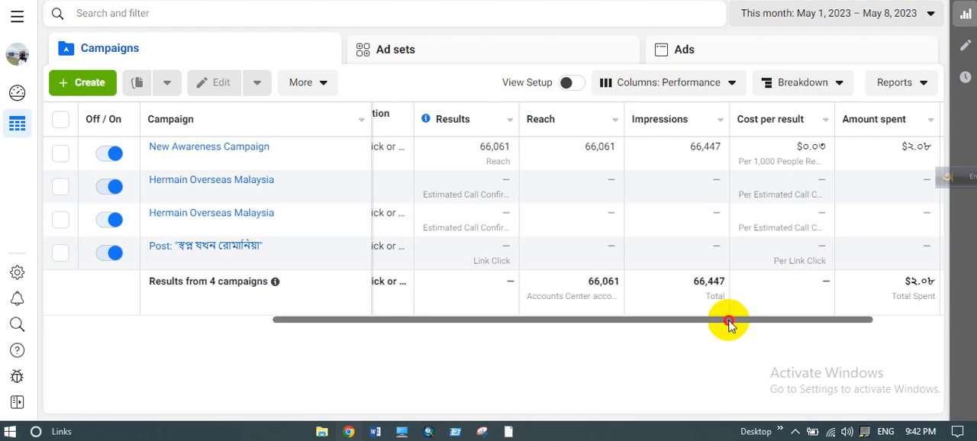
pyautogui.moveTo(726, 319); pyautogui.dragTo(460, 323)
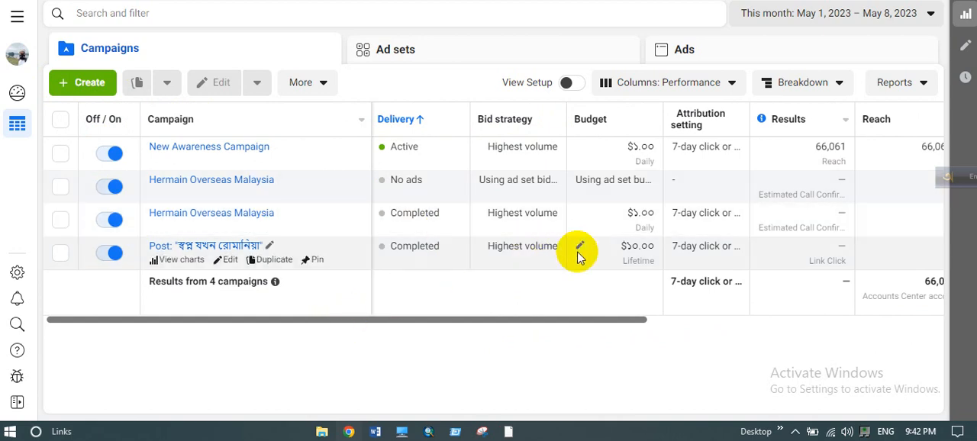
pyautogui.moveTo(600, 323); pyautogui.dragTo(684, 327)
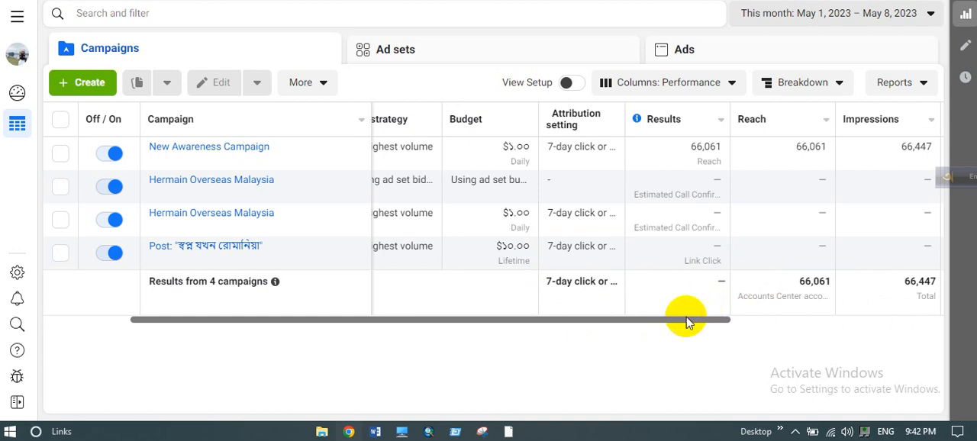
pyautogui.moveTo(588, 326); pyautogui.dragTo(412, 320)
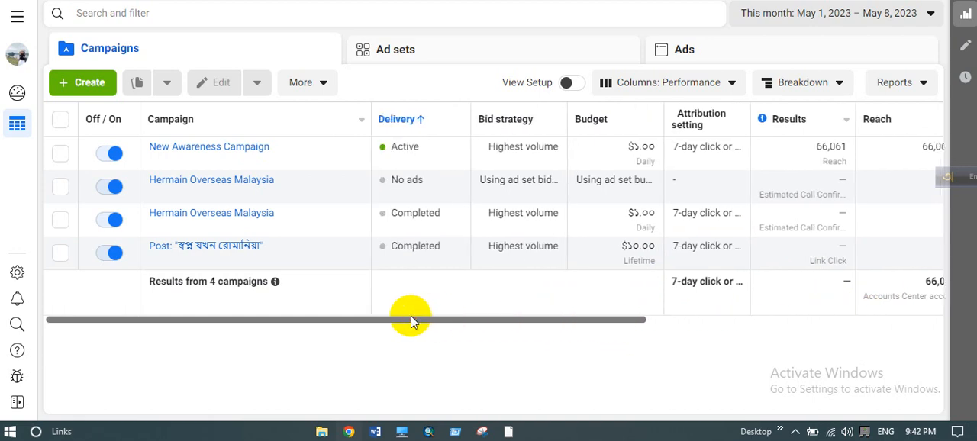
# - Create a new campaign with the Engagement objective and continue to its settings
pyautogui.click(95, 90)
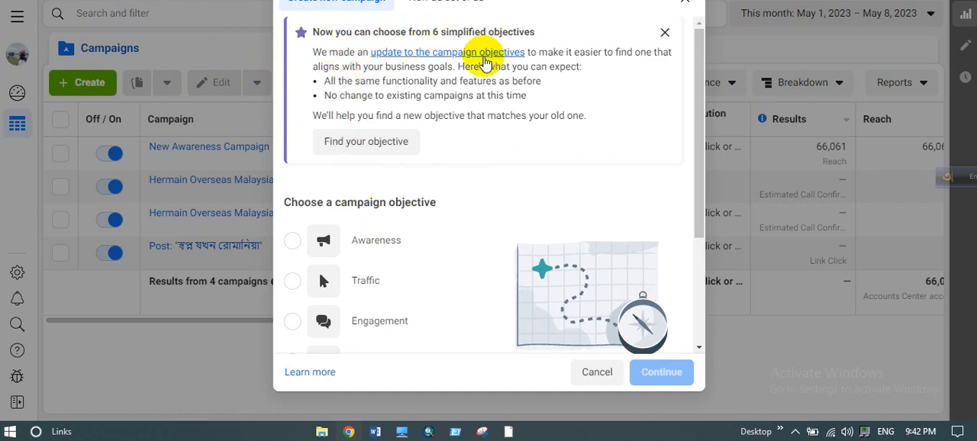
pyautogui.scroll(-3, 429, 184)
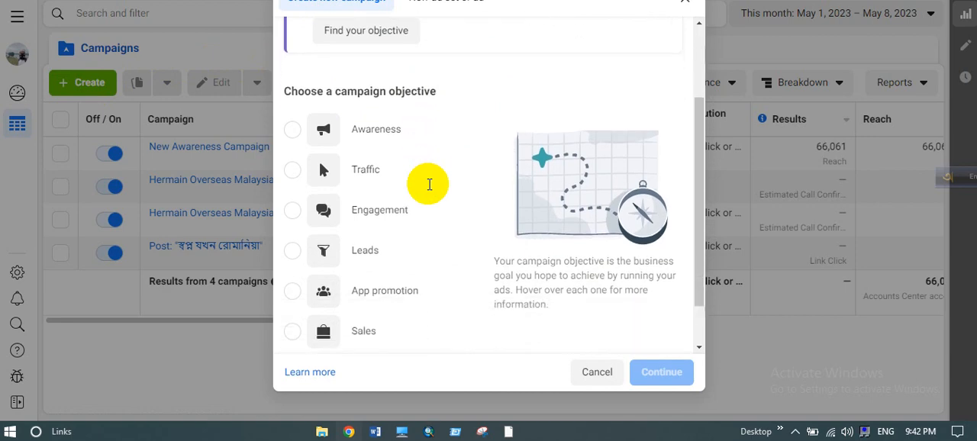
pyautogui.moveTo(429, 190)
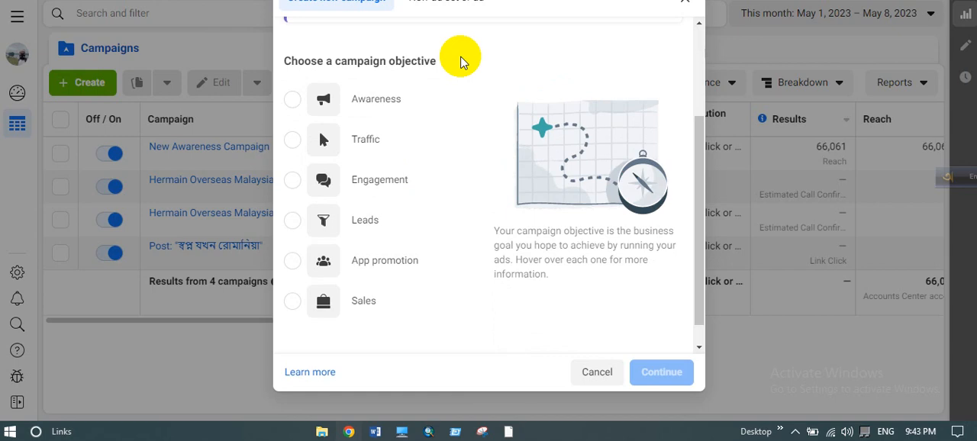
pyautogui.moveTo(386, 116)
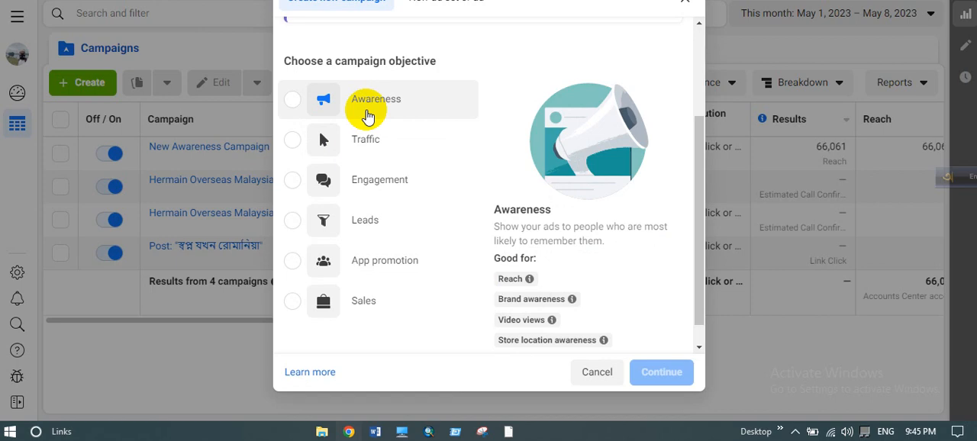
pyautogui.click(294, 183)
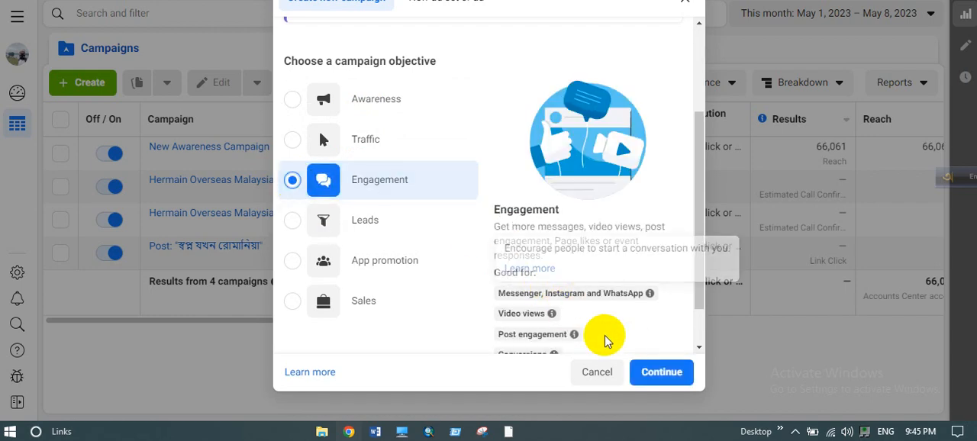
pyautogui.scroll(-1, 617, 332)
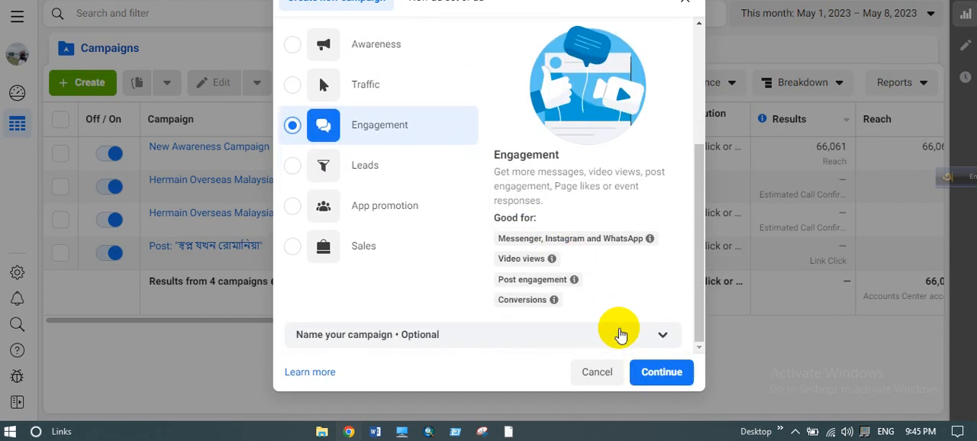
pyautogui.click(652, 371)
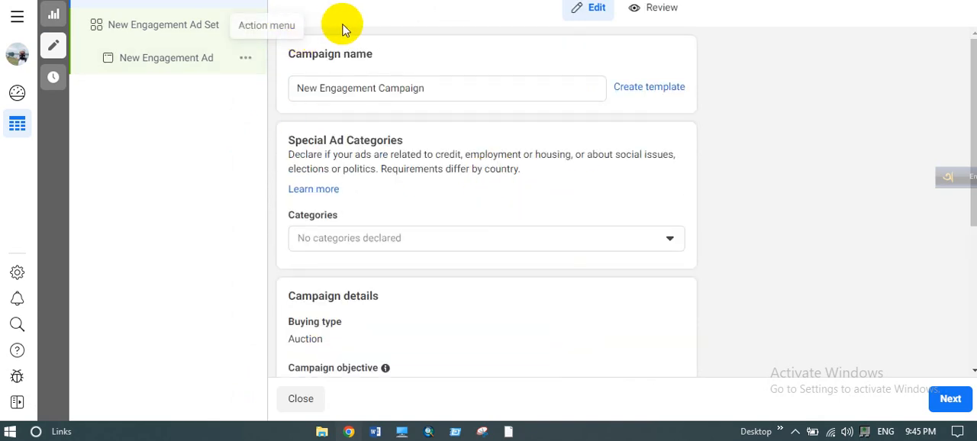
# - Rename the campaign as "Test digital marketing or facebook ads campaign"
pyautogui.moveTo(432, 86); pyautogui.dragTo(297, 93)
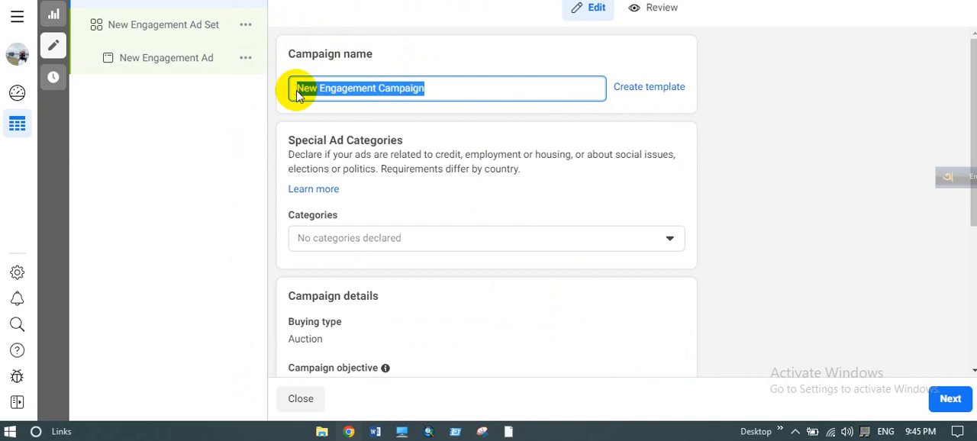
pyautogui.write('Tet')
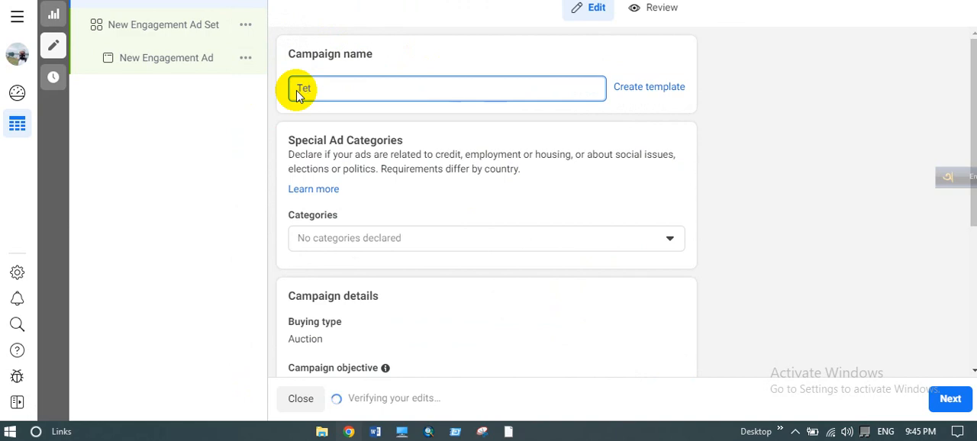
pyautogui.press('BackSpace')
pyautogui.write('st')
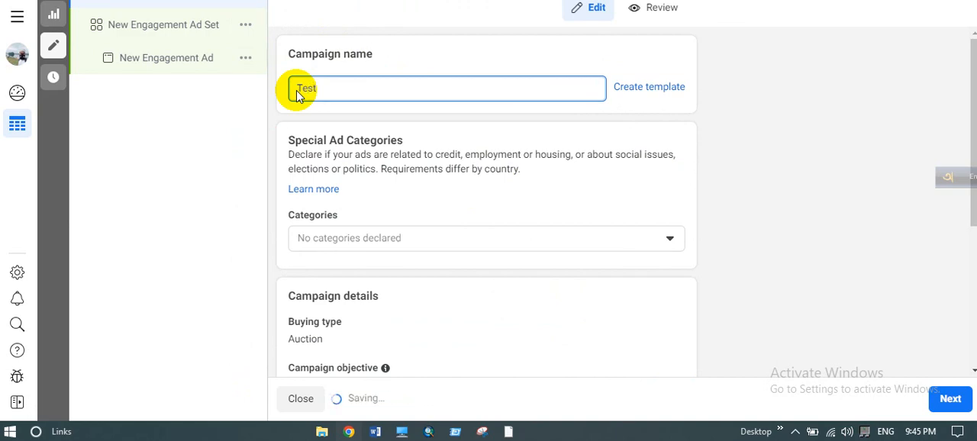
pyautogui.write(' di')
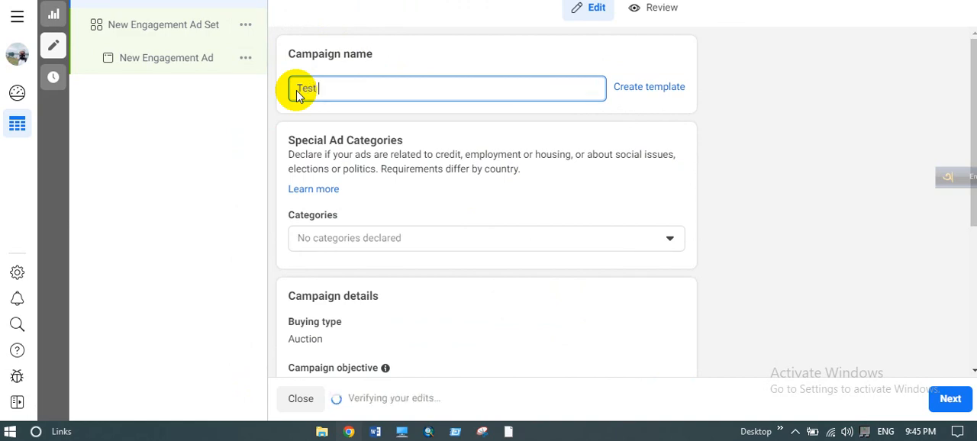
pyautogui.write('gita')
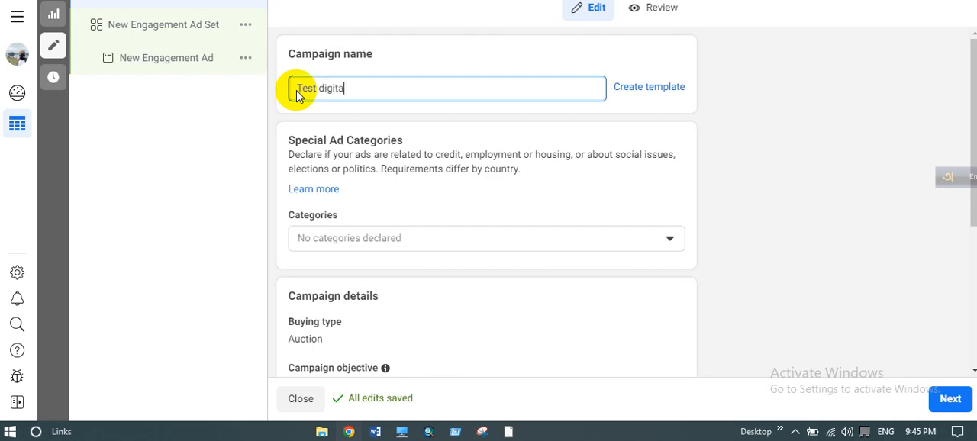
pyautogui.write('l marketing')
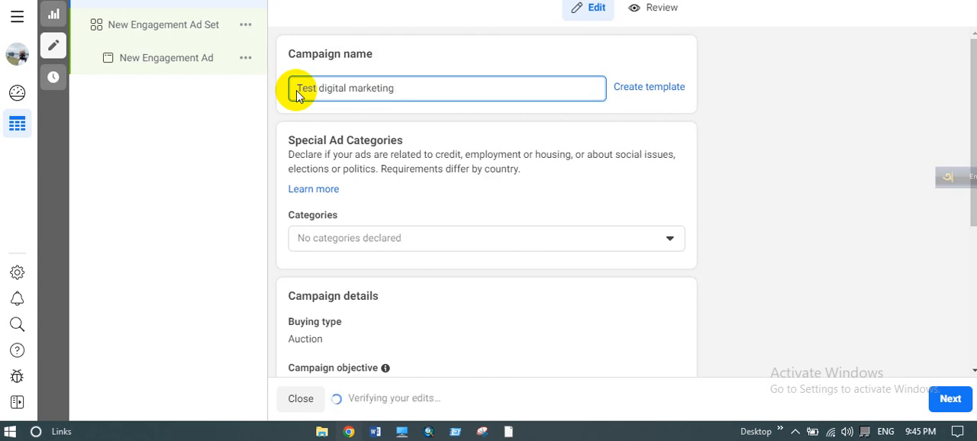
pyautogui.write(' or facebook ad')
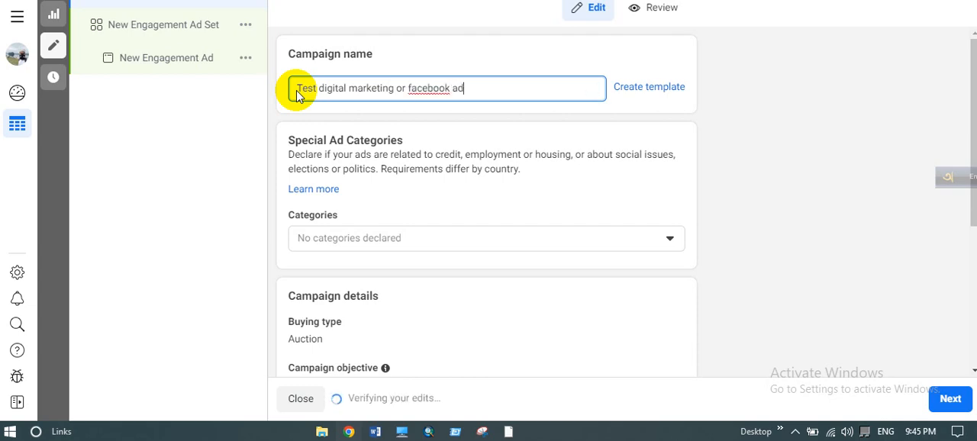
pyautogui.write('s campaign')
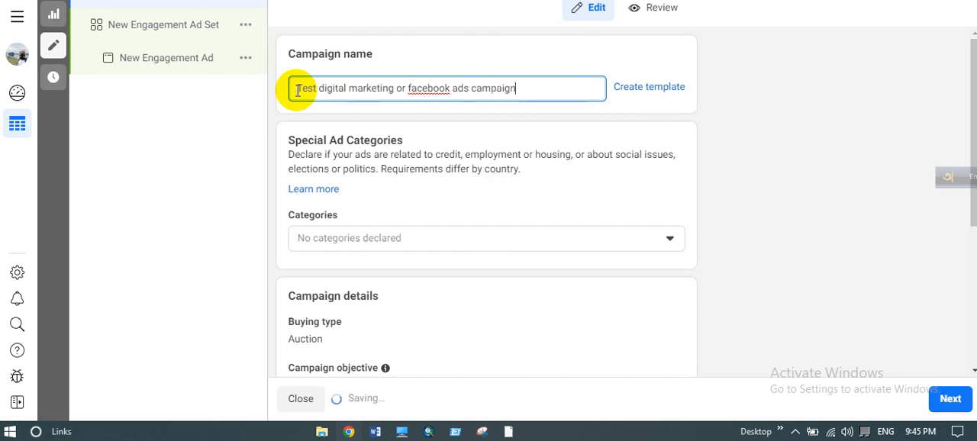
pyautogui.click(411, 189)
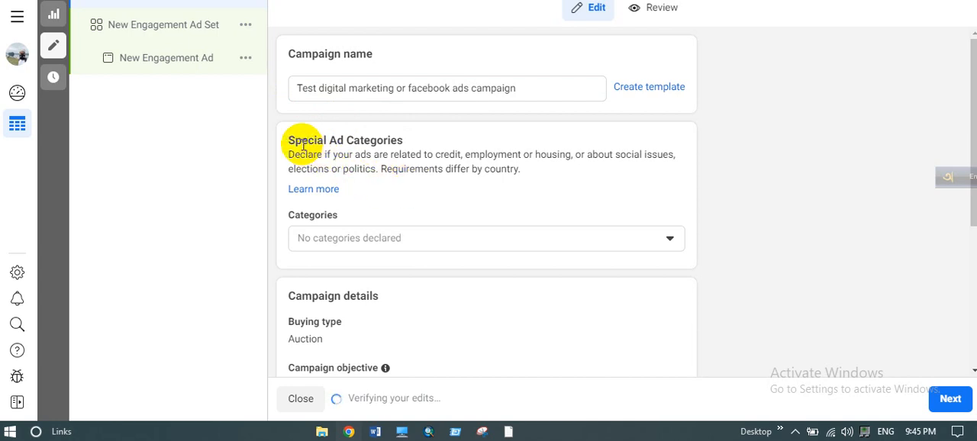
# - Read the Special Ad Categories description and check the available categories without declaring any
pyautogui.moveTo(295, 143); pyautogui.dragTo(401, 145)
pyautogui.click(401, 146)
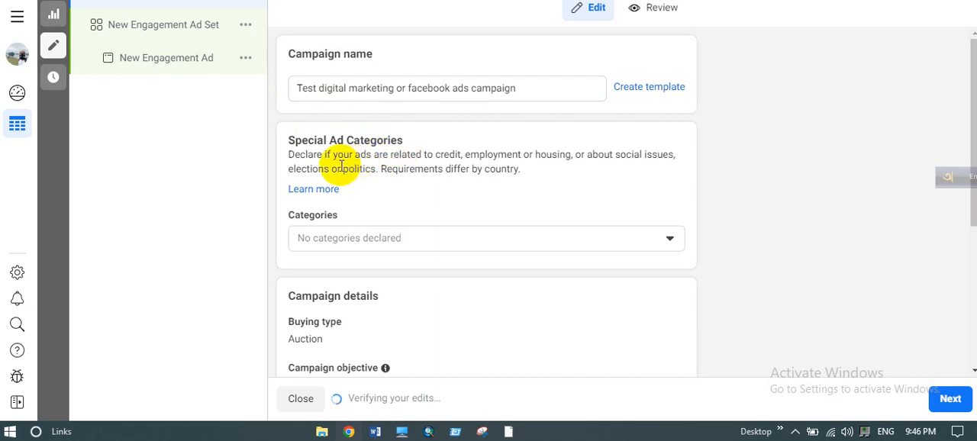
pyautogui.moveTo(336, 161); pyautogui.dragTo(460, 159)
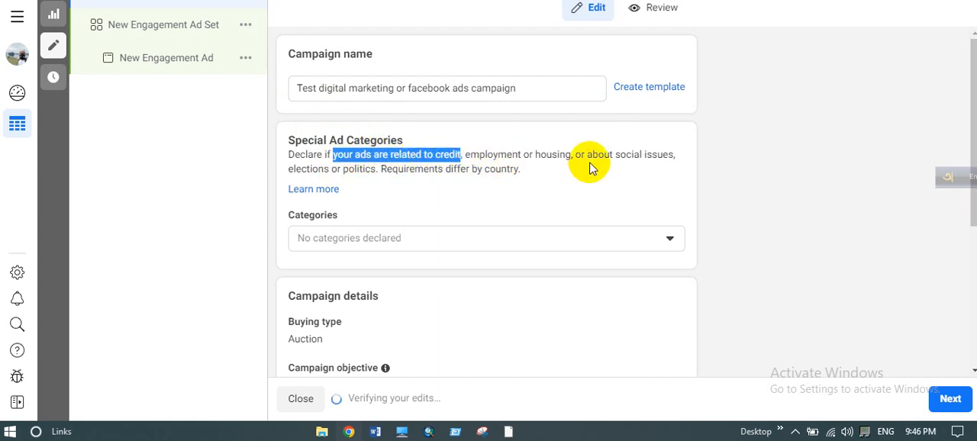
pyautogui.moveTo(596, 167); pyautogui.dragTo(634, 154)
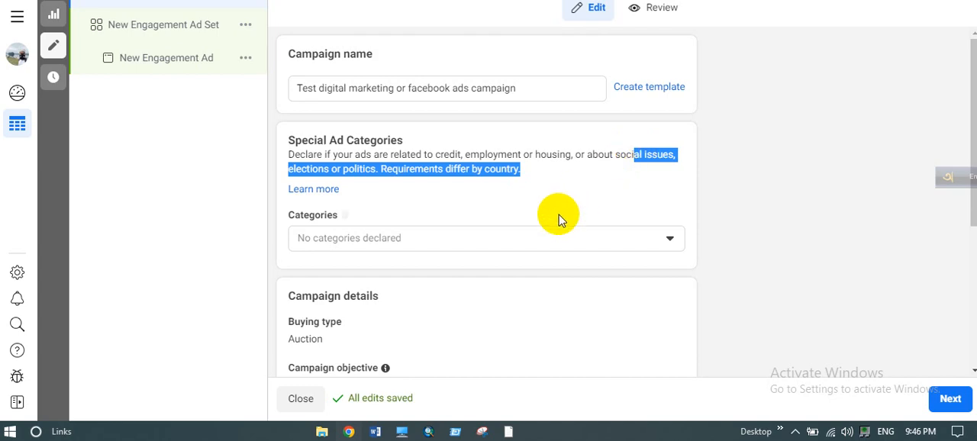
pyautogui.click(545, 237)
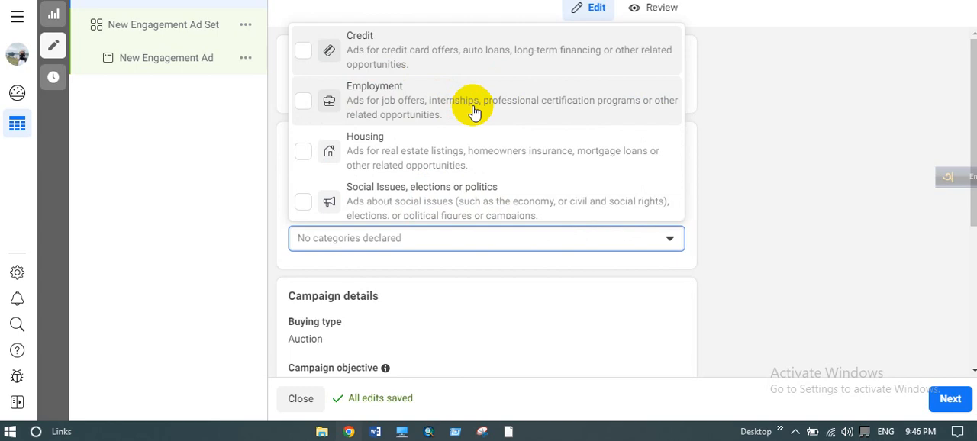
pyautogui.click(754, 174)
# - Show the additional options in the campaign details, including the campaign spending limit
pyautogui.scroll(-2, 443, 262)
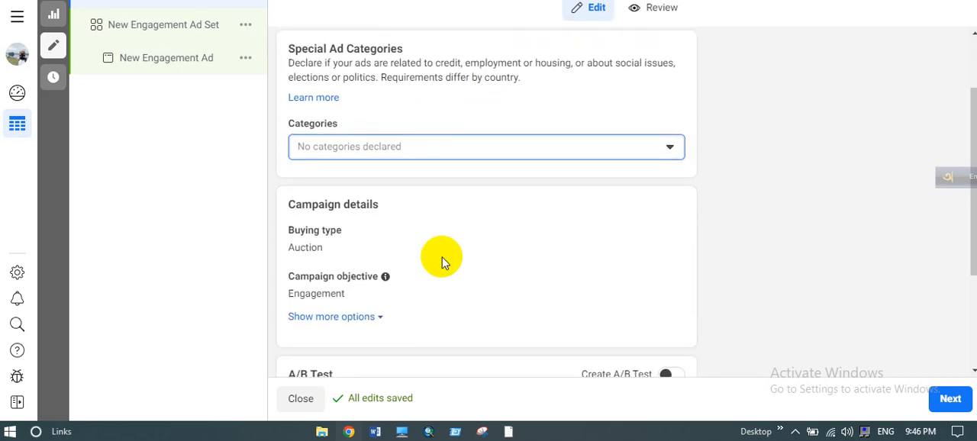
pyautogui.scroll(-1, 405, 269)
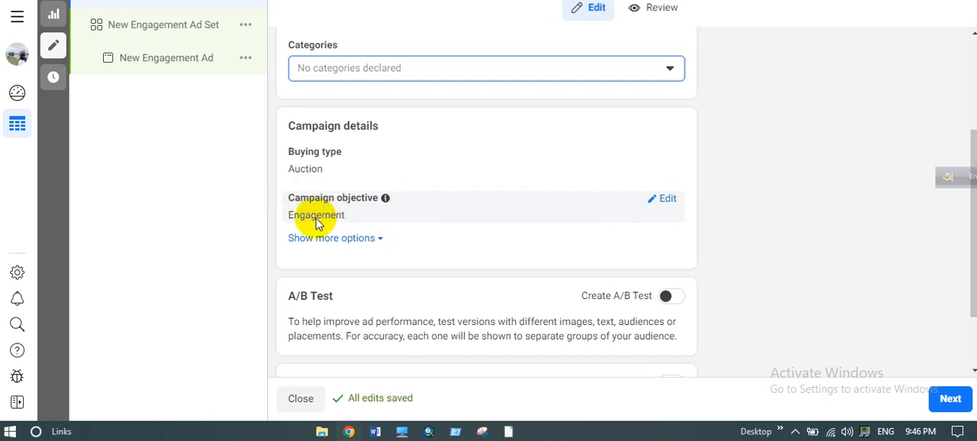
pyautogui.click(359, 241)
pyautogui.scroll(-2, 361, 245)
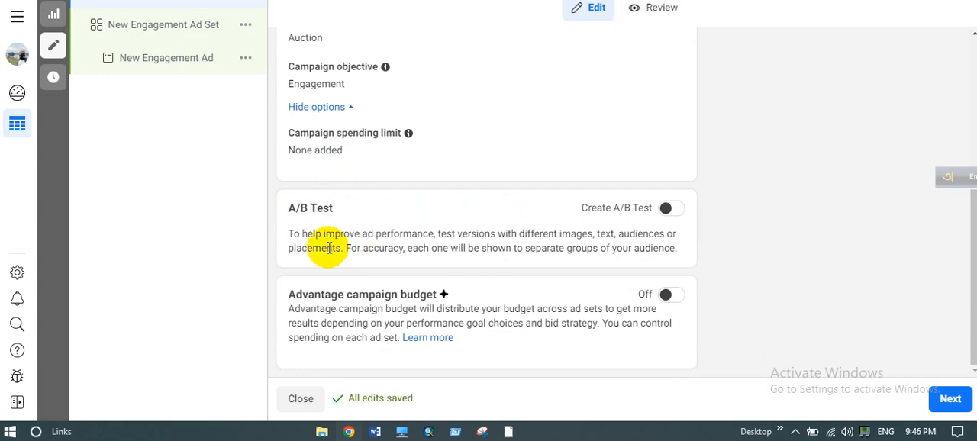
# - Read the A/B Test description and turn on Advantage campaign budget
pyautogui.moveTo(322, 234); pyautogui.dragTo(589, 233)
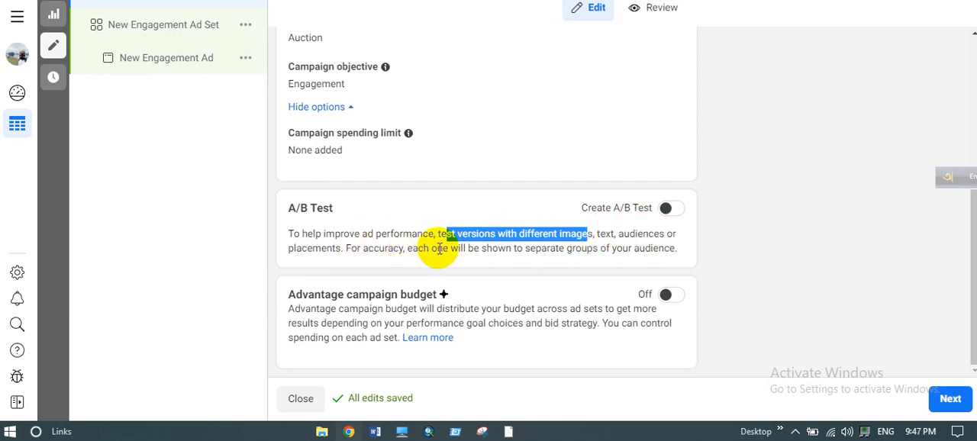
pyautogui.moveTo(498, 248); pyautogui.dragTo(677, 247)
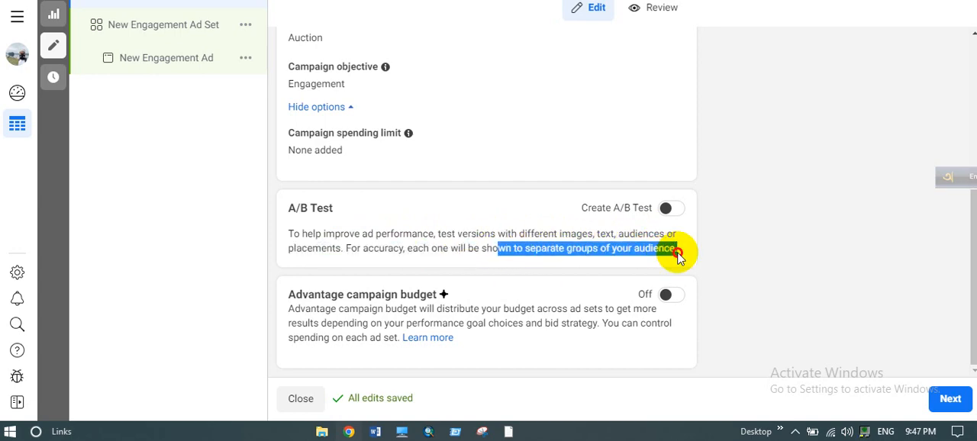
pyautogui.click(680, 258)
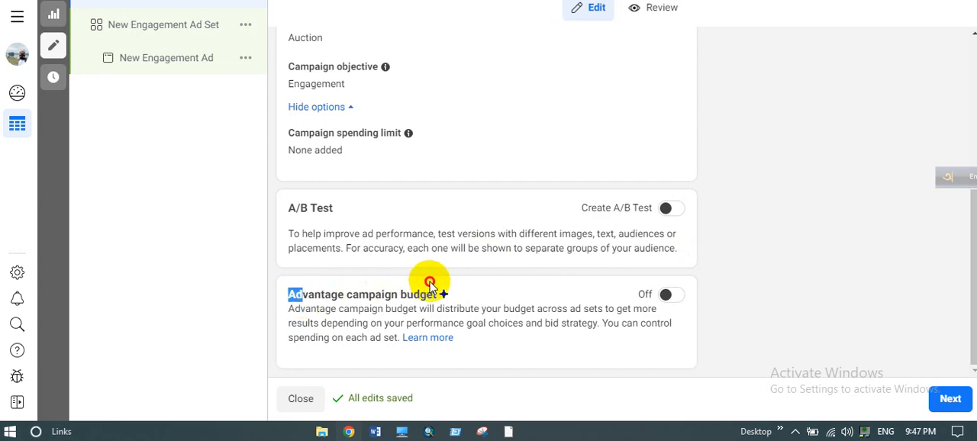
pyautogui.click(676, 296)
pyautogui.scroll(-2, 534, 286)
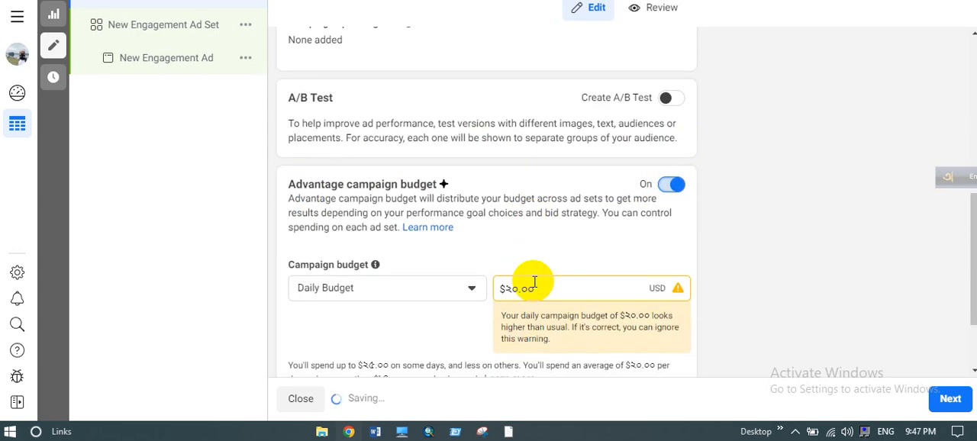
# - Compare the Lifetime Budget and Daily Budget types for the campaign budget, finishing on Daily Budget
pyautogui.click(439, 269)
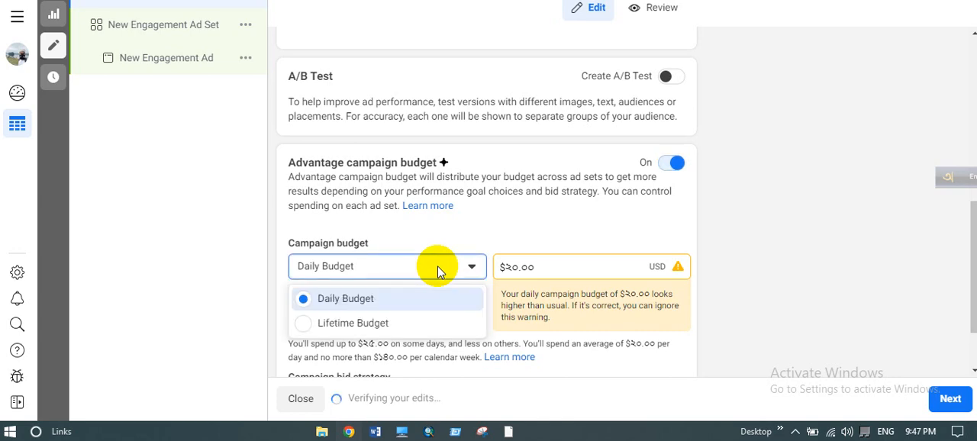
pyautogui.click(370, 322)
pyautogui.scroll(-1, 371, 334)
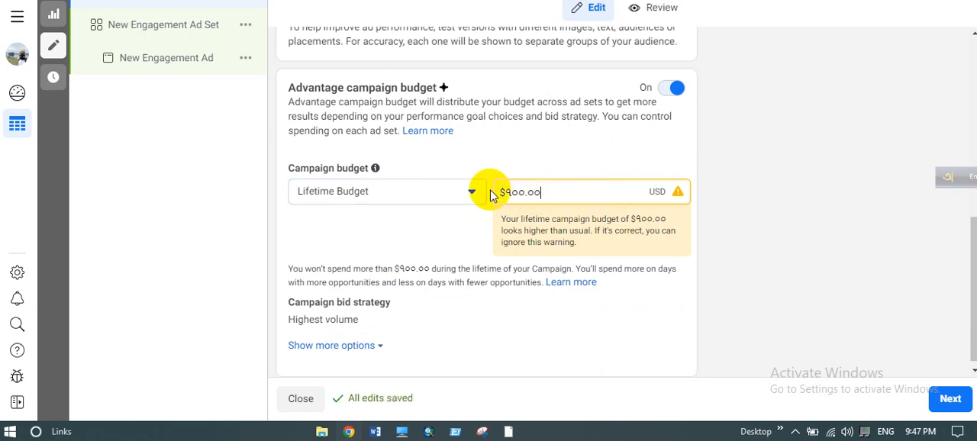
pyautogui.click(458, 191)
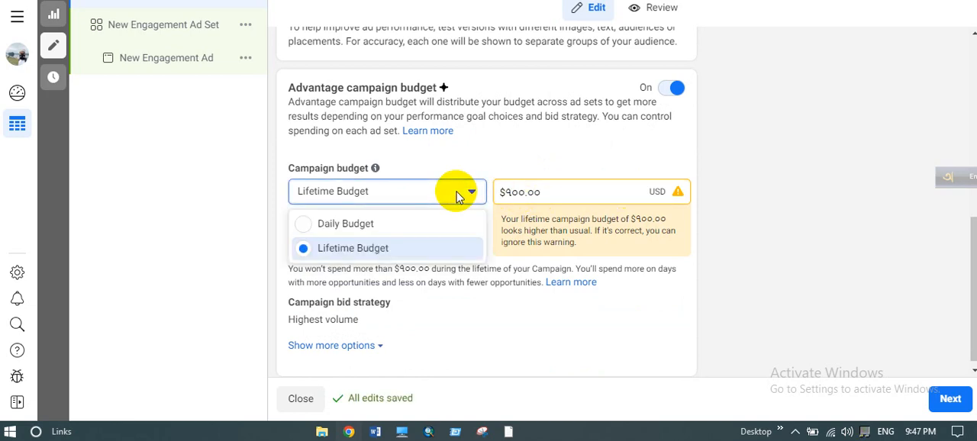
pyautogui.click(392, 224)
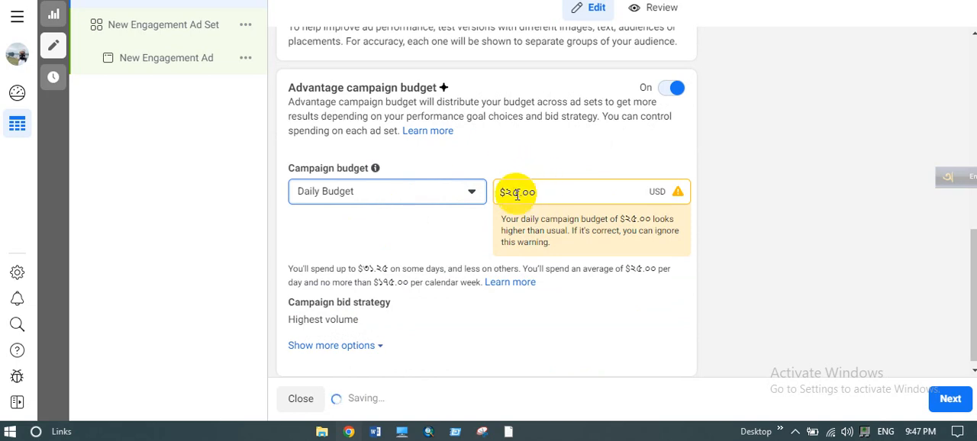
pyautogui.click(516, 193)
pyautogui.moveTo(516, 193); pyautogui.dragTo(510, 193)
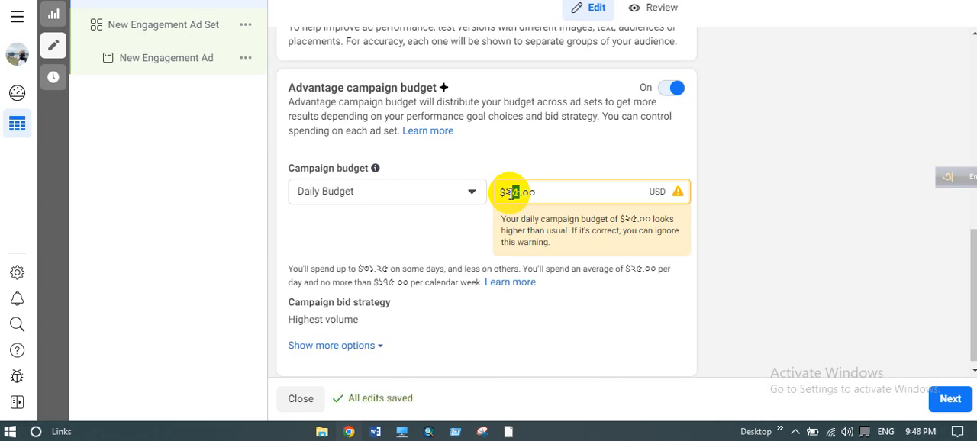
pyautogui.click(434, 196)
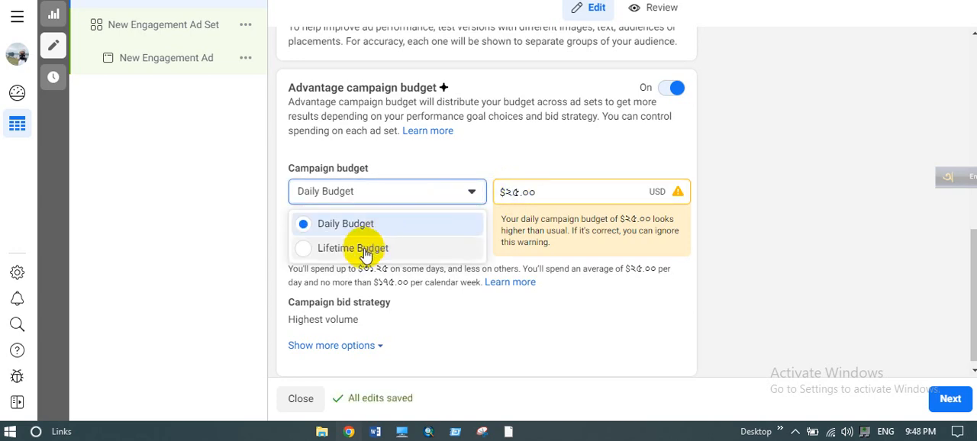
pyautogui.click(365, 252)
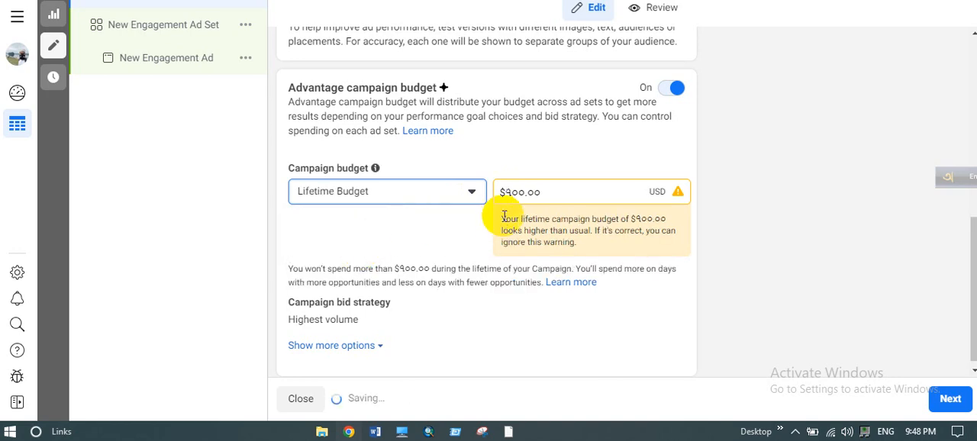
pyautogui.click(413, 190)
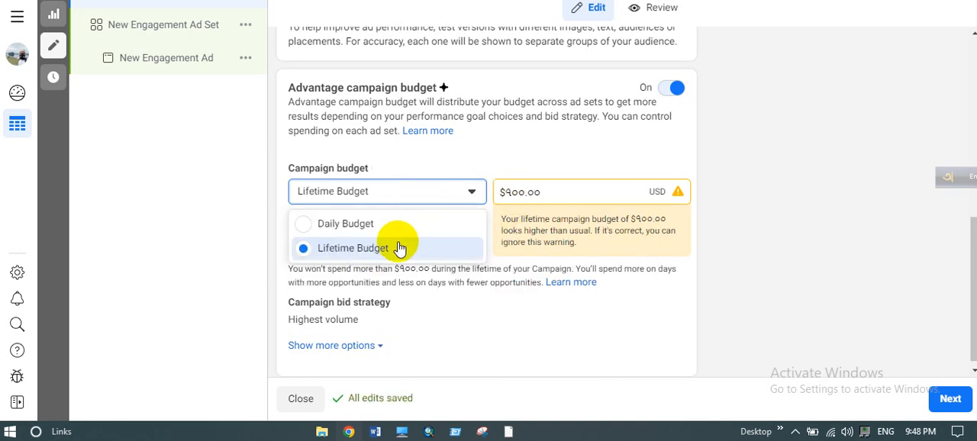
pyautogui.click(375, 225)
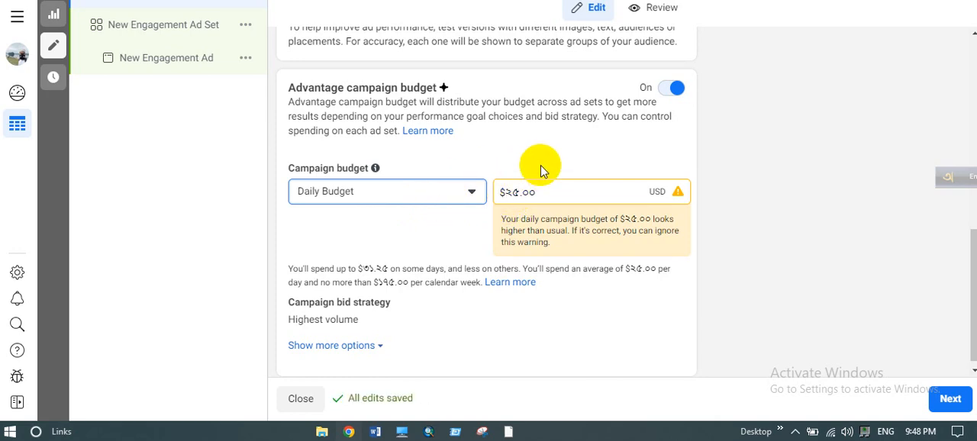
pyautogui.scroll(-1, 540, 172)
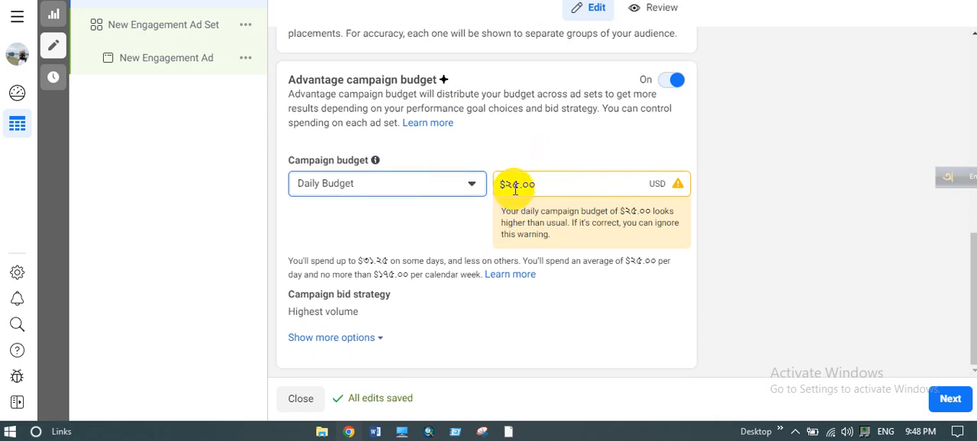
pyautogui.moveTo(517, 187); pyautogui.dragTo(509, 183)
pyautogui.click(507, 140)
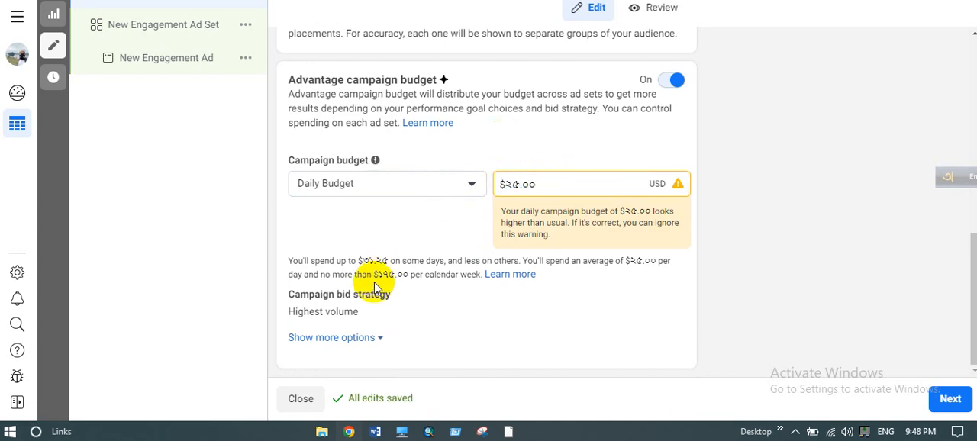
# - Show the additional budget options and set a lifetime campaign budget of $50
pyautogui.click(347, 338)
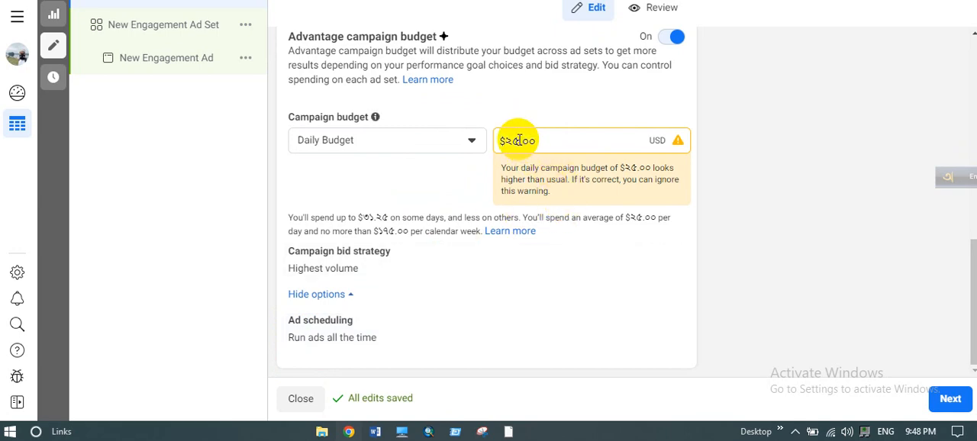
pyautogui.click(516, 139)
pyautogui.click(442, 138)
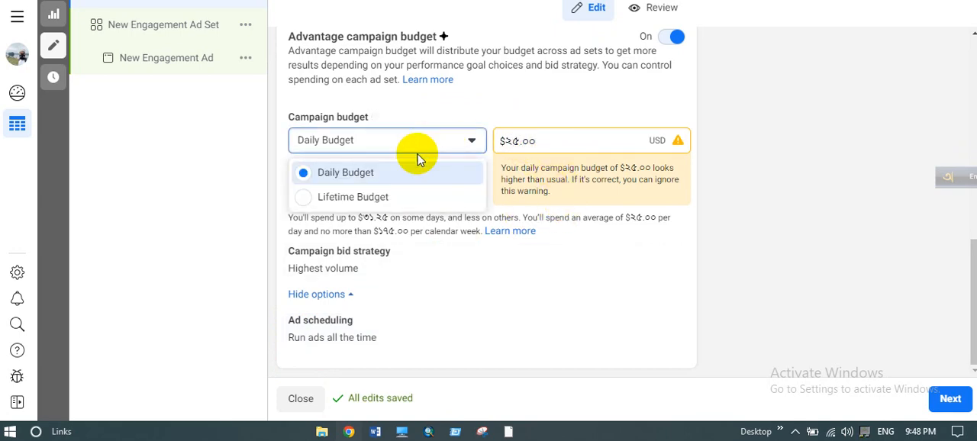
pyautogui.click(362, 199)
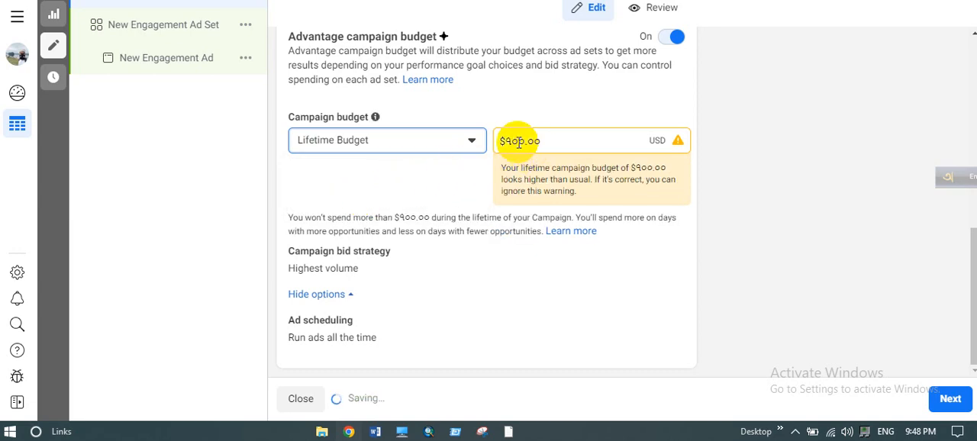
pyautogui.moveTo(526, 141); pyautogui.dragTo(508, 141)
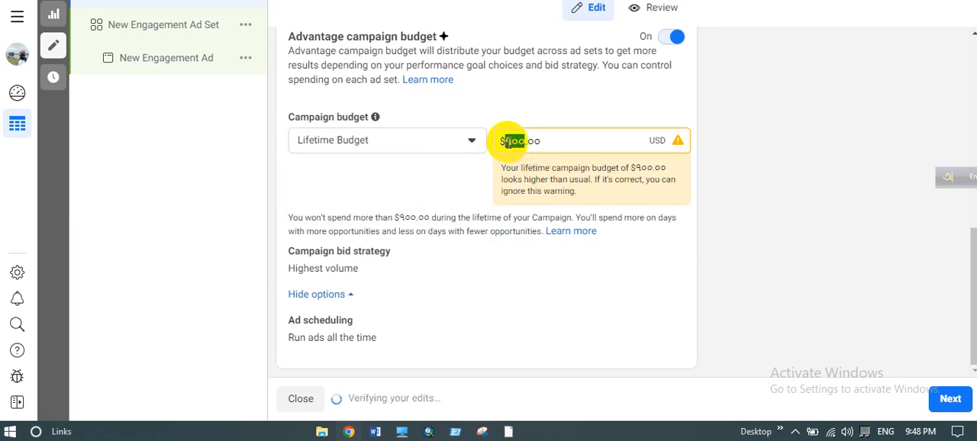
pyautogui.write('90')
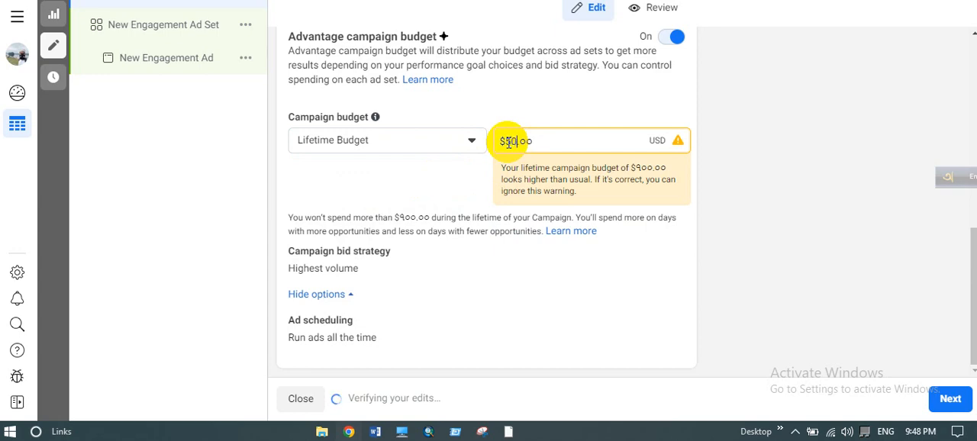
pyautogui.click(415, 196)
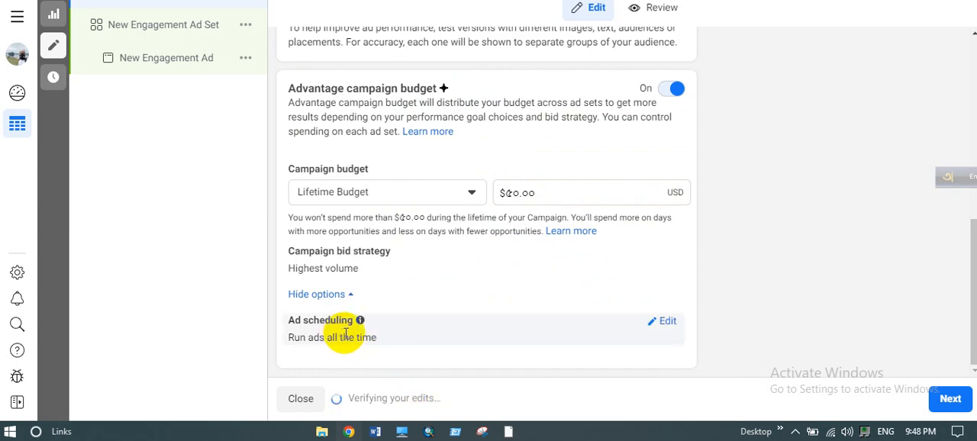
# - Edit the campaign's ad scheduling and enable running ads on a schedule
pyautogui.click(653, 327)
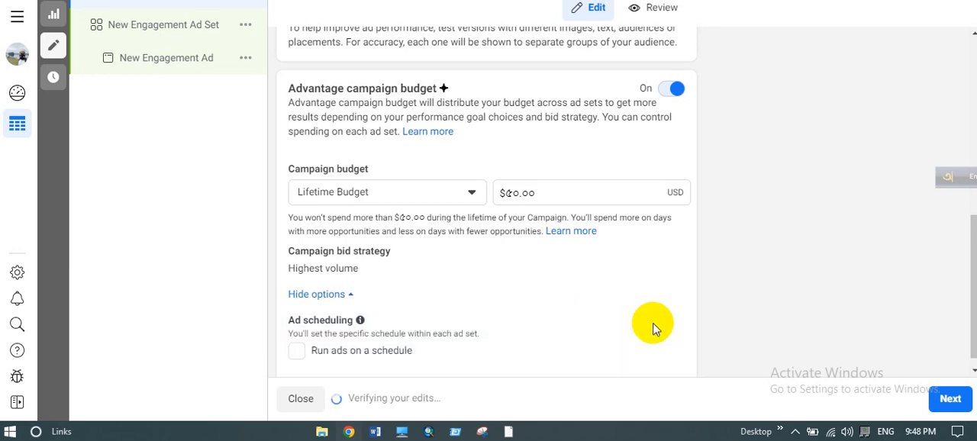
pyautogui.scroll(-1, 465, 302)
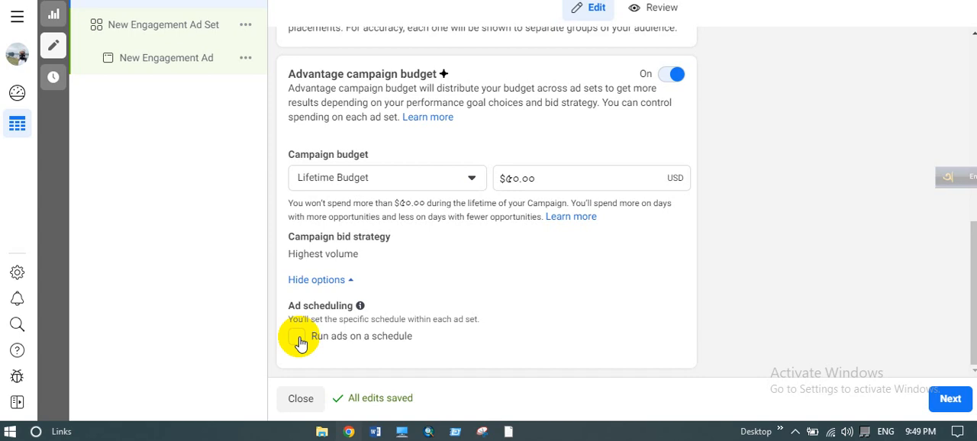
pyautogui.click(297, 338)
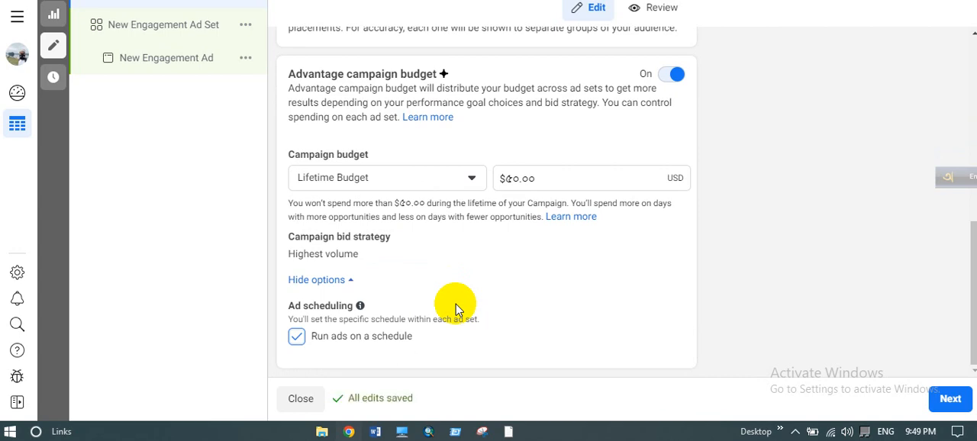
pyautogui.scroll(10, 456, 310)
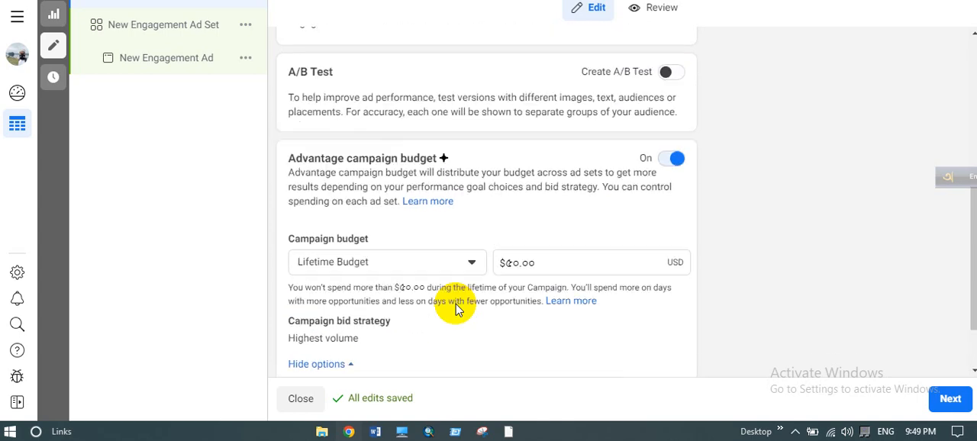
pyautogui.scroll(-5, 456, 309)
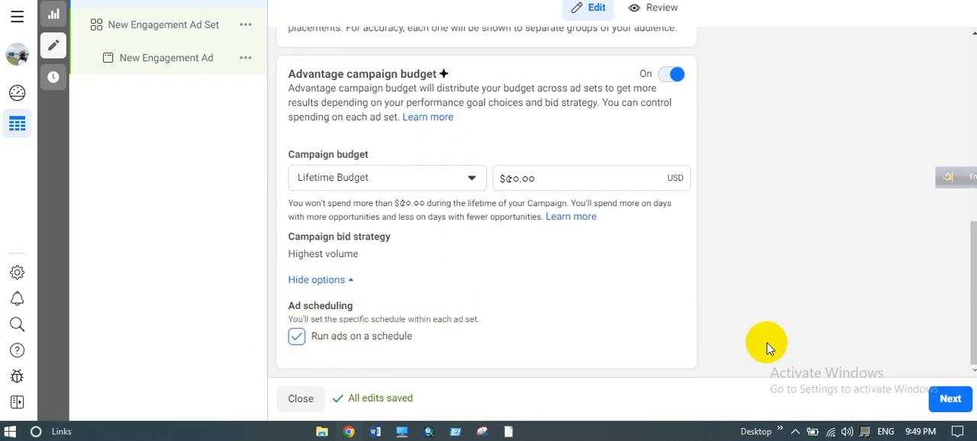
# - Continue to the ad set settings and look over the conversion location, ad type and messaging app options
pyautogui.click(950, 402)
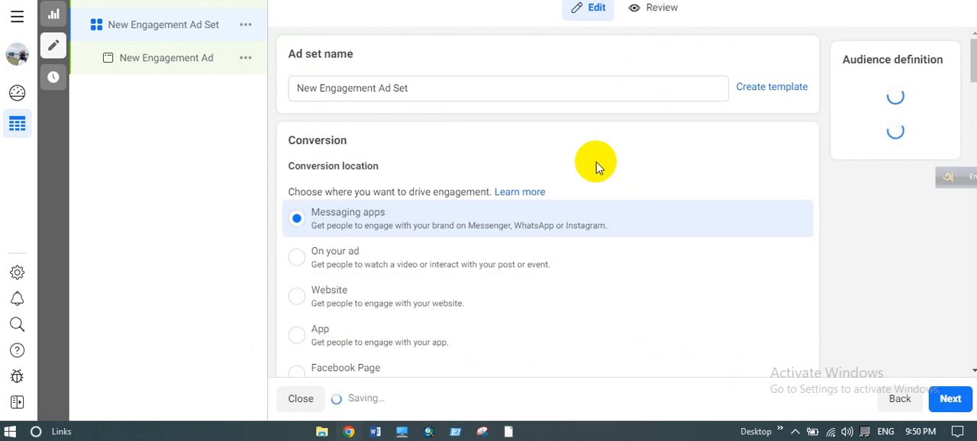
pyautogui.scroll(-2, 596, 162)
pyautogui.scroll(-4, 596, 168)
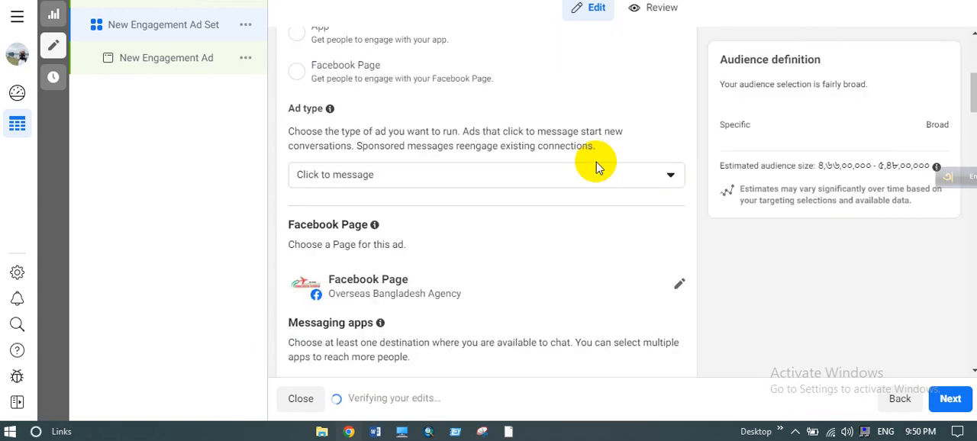
pyautogui.scroll(-2, 596, 166)
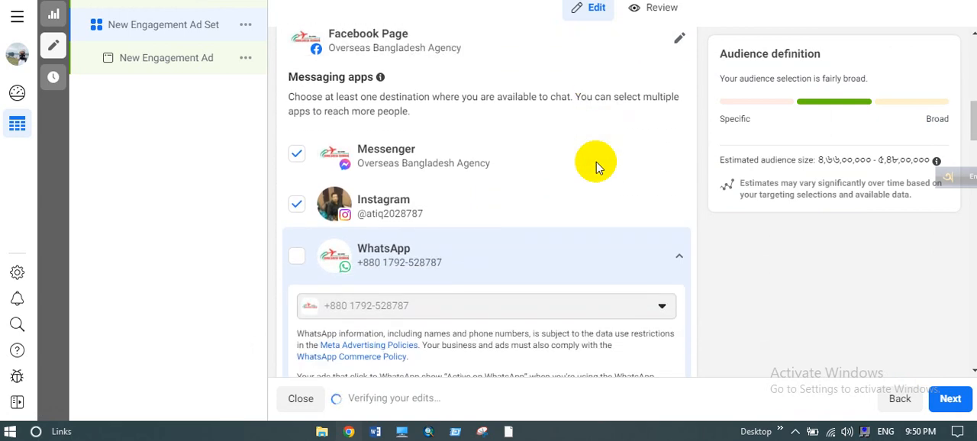
pyautogui.scroll(7, 596, 167)
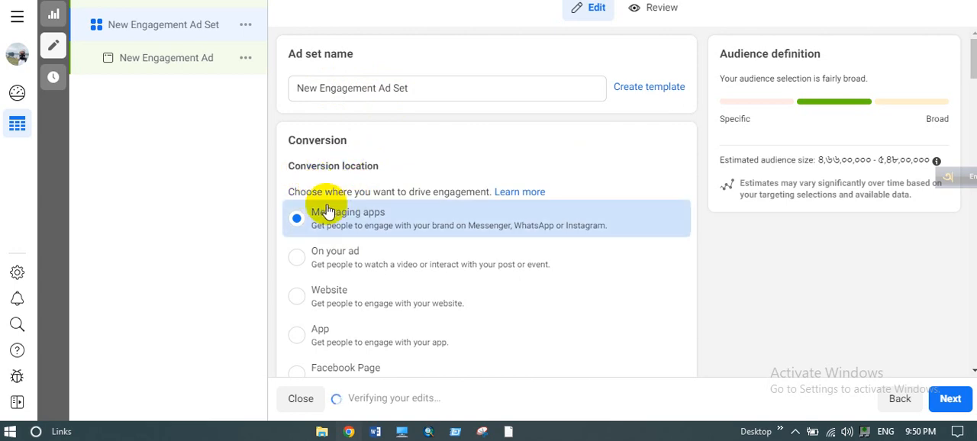
pyautogui.moveTo(306, 191); pyautogui.dragTo(475, 192)
pyautogui.click(481, 193)
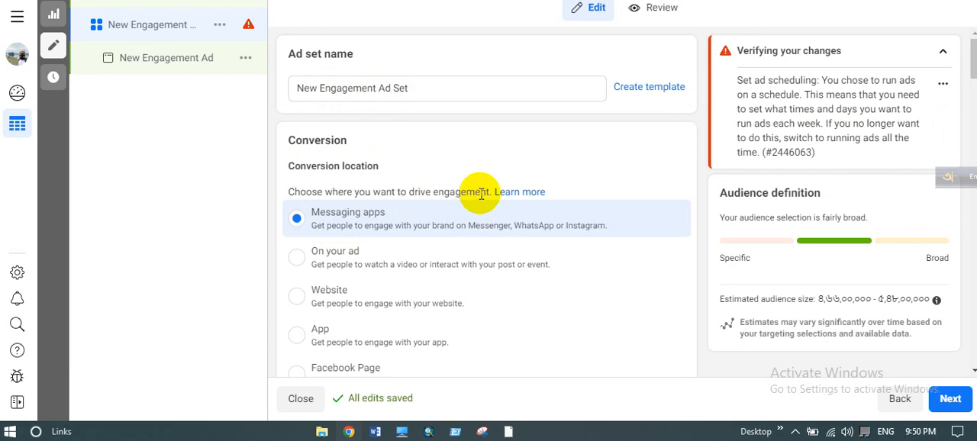
pyautogui.scroll(-1, 481, 193)
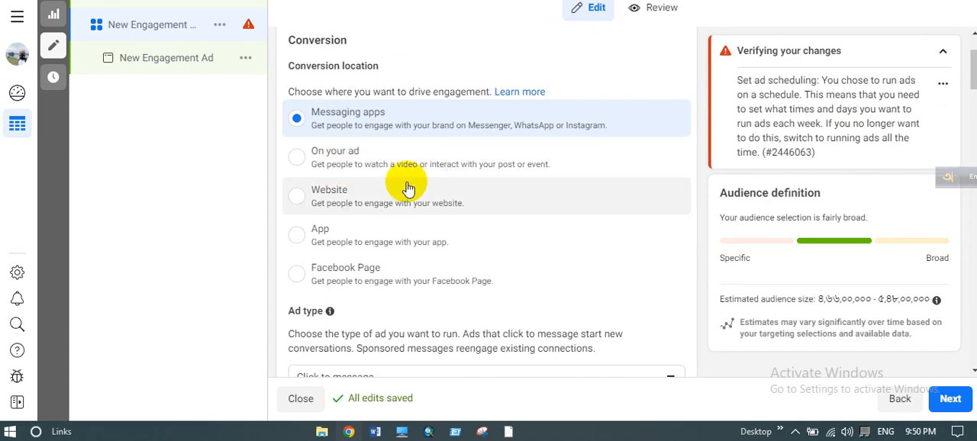
# - Try the Website, App and Facebook Page conversion locations, and return to Messaging apps
pyautogui.click(364, 210)
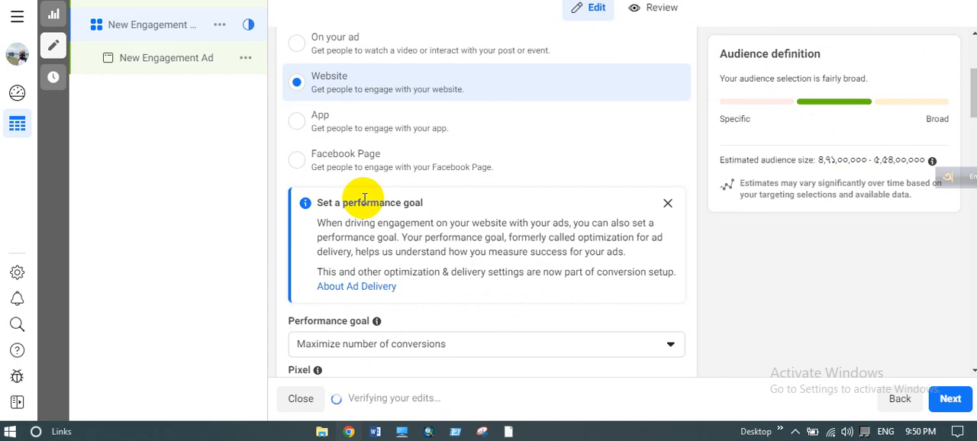
pyautogui.click(343, 131)
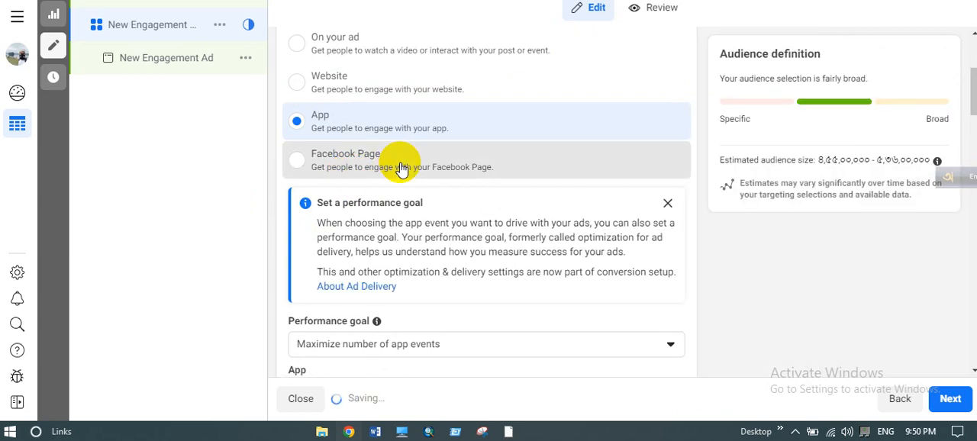
pyautogui.click(402, 169)
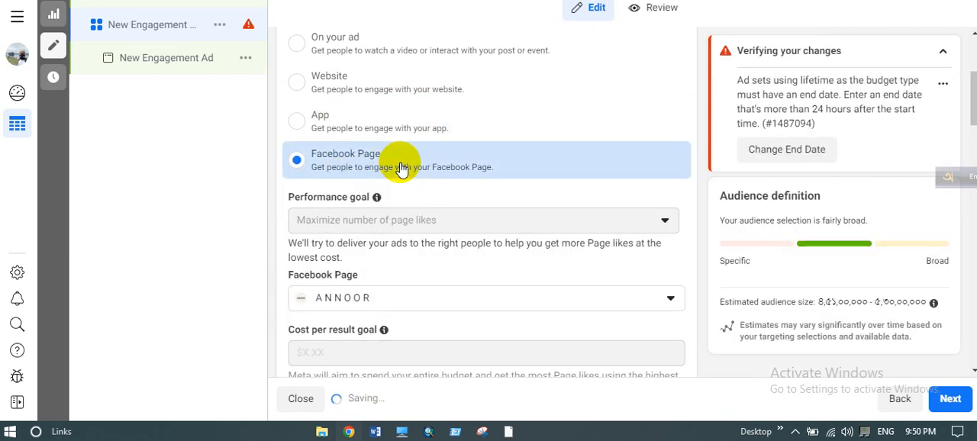
pyautogui.scroll(2, 402, 168)
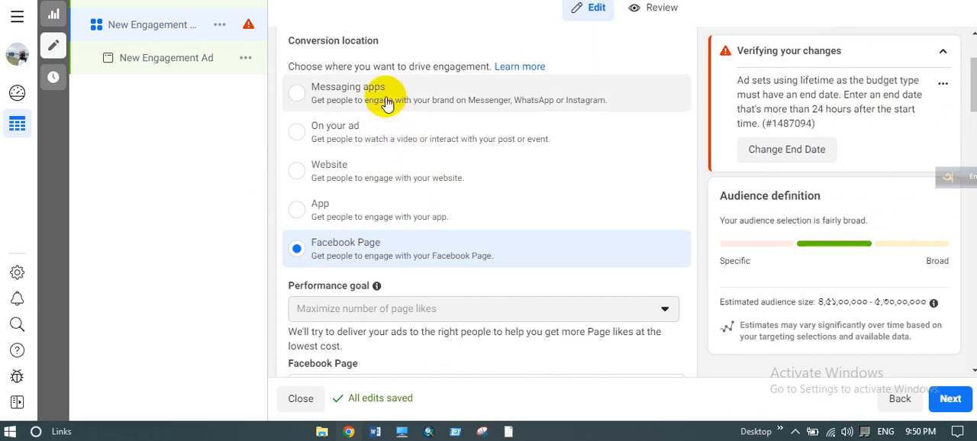
pyautogui.click(387, 103)
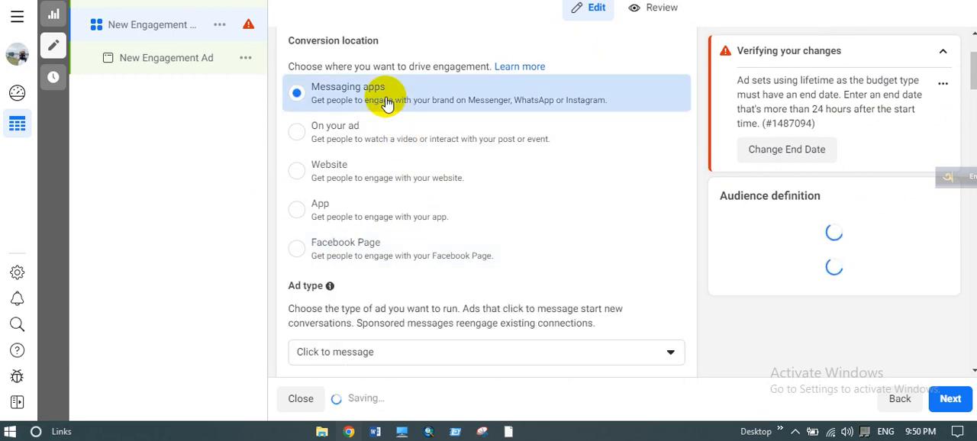
# - Choose Click to message as the ad type for the ad set
pyautogui.scroll(-4, 433, 183)
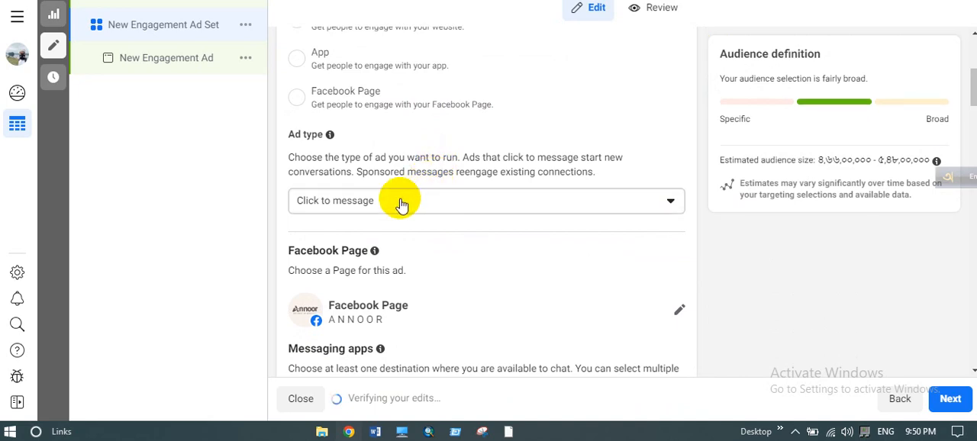
pyautogui.click(402, 204)
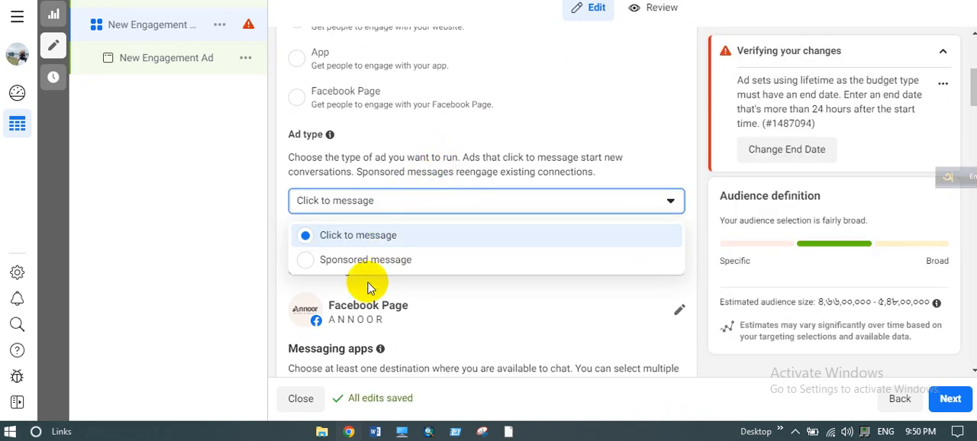
pyautogui.click(398, 236)
# - Change the ad set's Facebook Page to Meta Marketing Agency
pyautogui.scroll(-1, 397, 243)
pyautogui.scroll(-1, 397, 243)
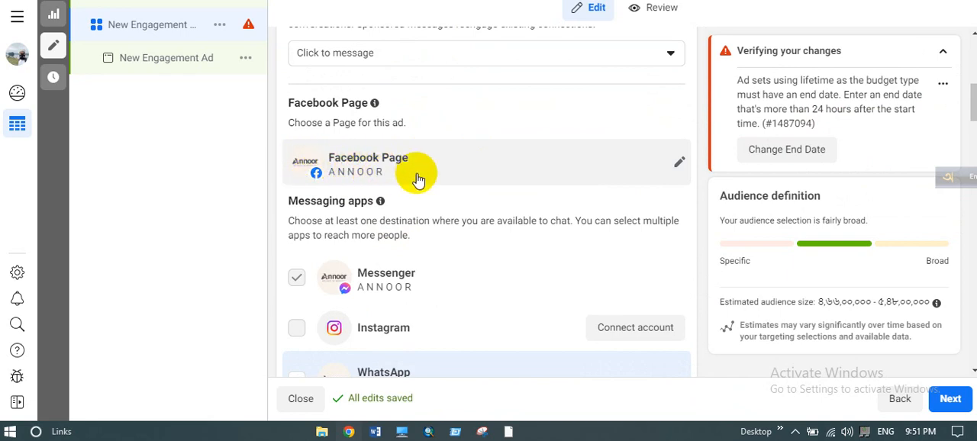
pyautogui.click(679, 162)
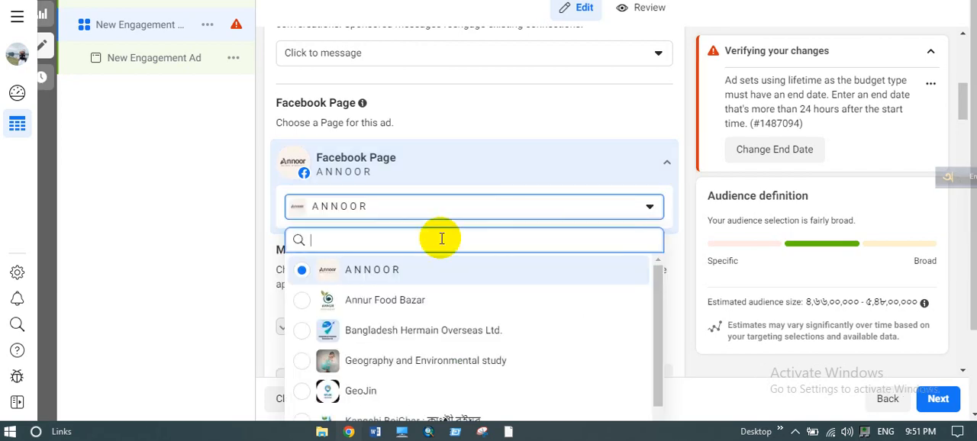
pyautogui.scroll(-1, 428, 264)
pyautogui.scroll(-1, 415, 412)
pyautogui.scroll(3, 415, 412)
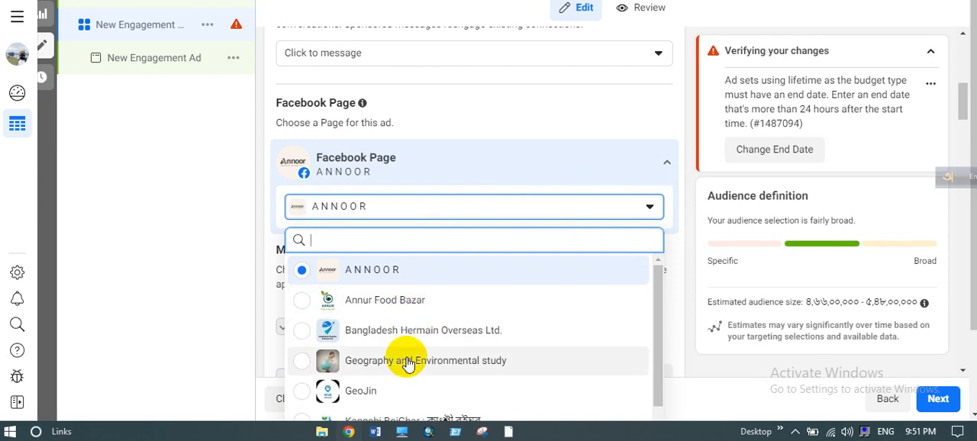
pyautogui.scroll(-1, 407, 363)
pyautogui.scroll(-2, 407, 363)
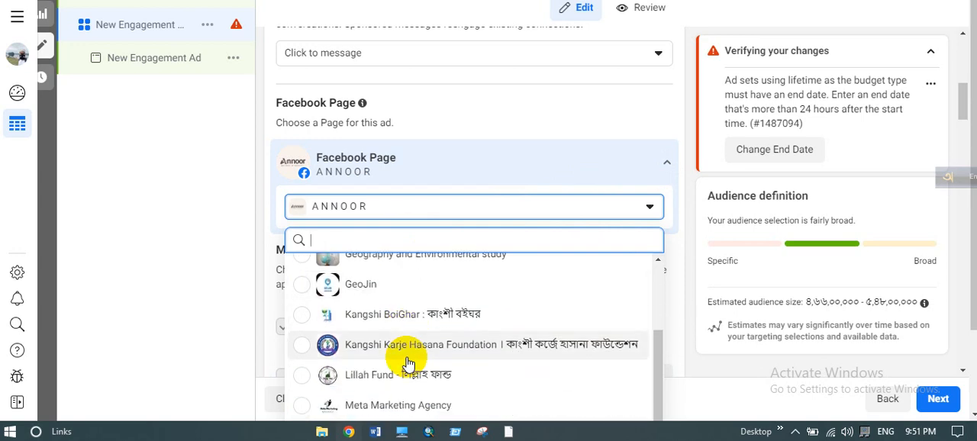
pyautogui.click(398, 405)
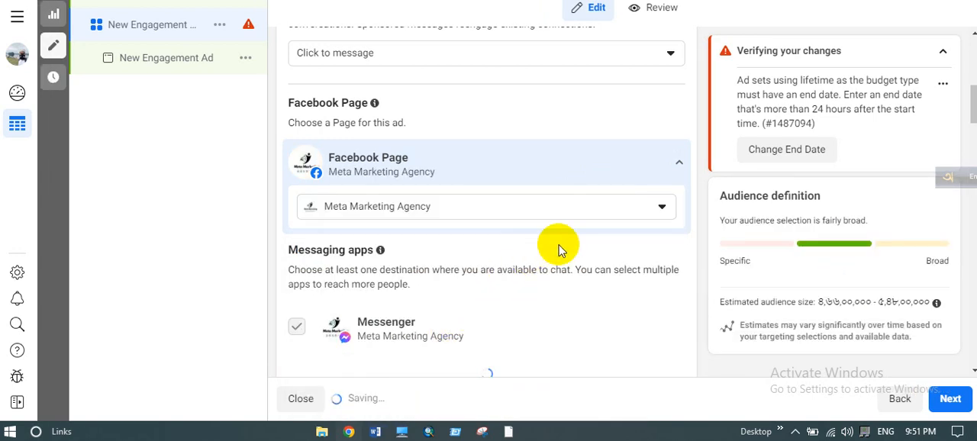
# - Deselect WhatsApp as a messaging destination, keeping only Messenger selected
pyautogui.scroll(-3, 560, 245)
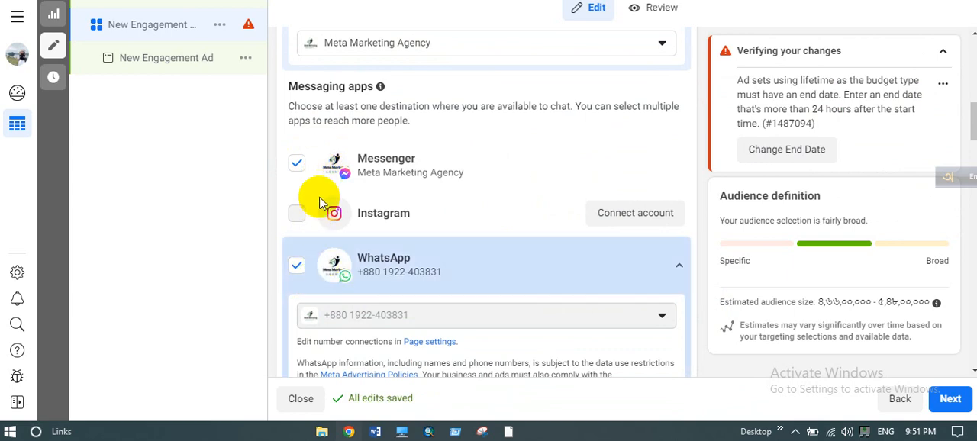
pyautogui.click(297, 267)
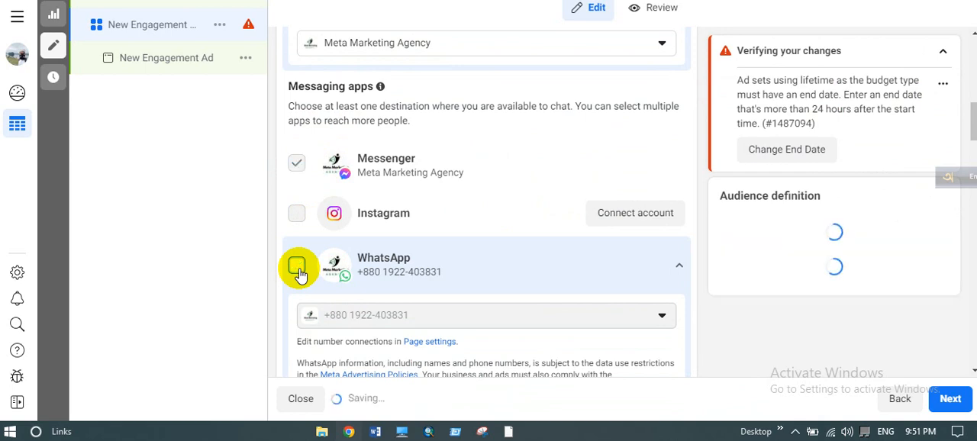
pyautogui.scroll(3, 425, 211)
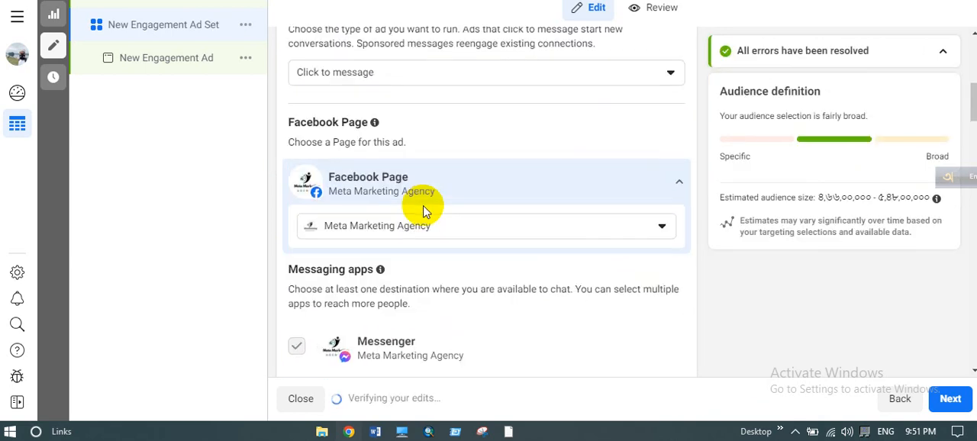
# - Review the available performance goals and keep Maximize number of conversations
pyautogui.scroll(-1, 425, 212)
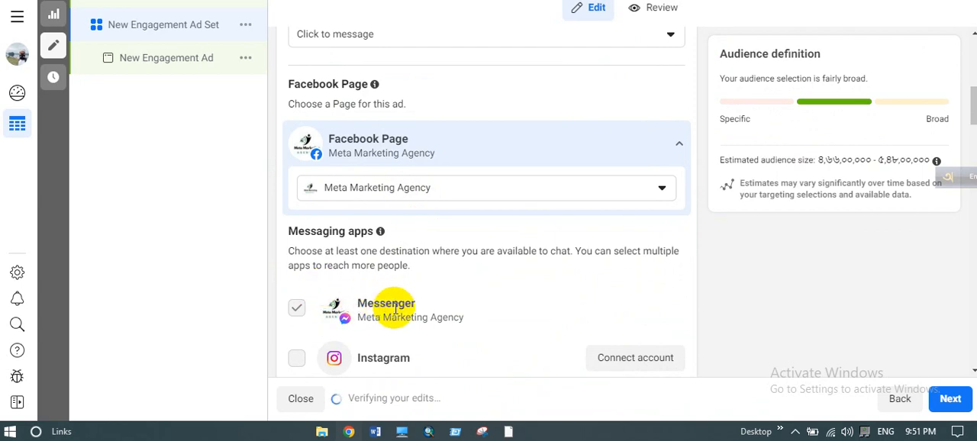
pyautogui.scroll(-6, 394, 309)
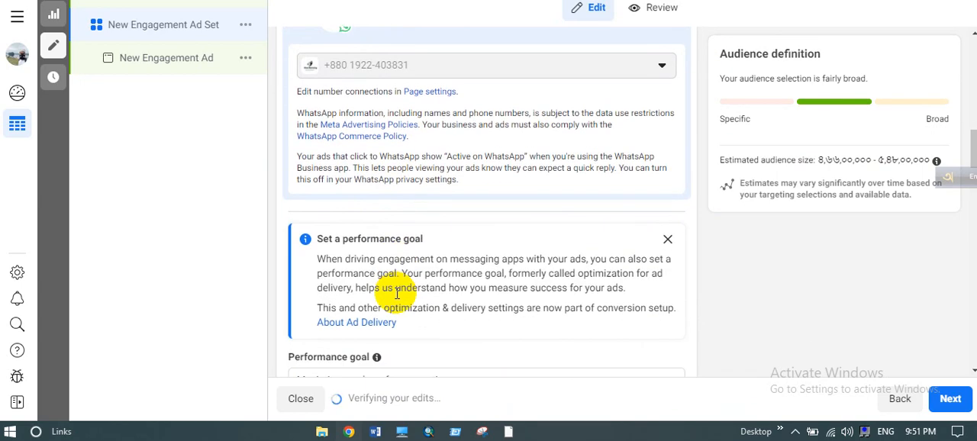
pyautogui.scroll(-1, 398, 295)
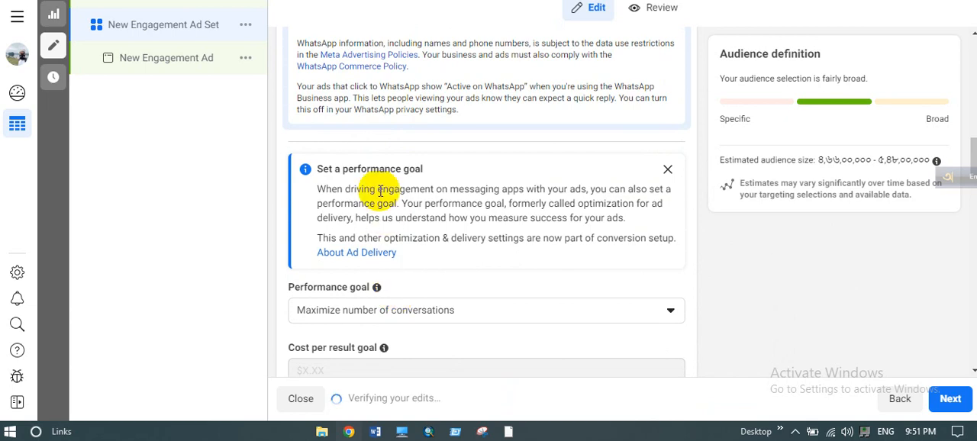
pyautogui.scroll(-1, 369, 191)
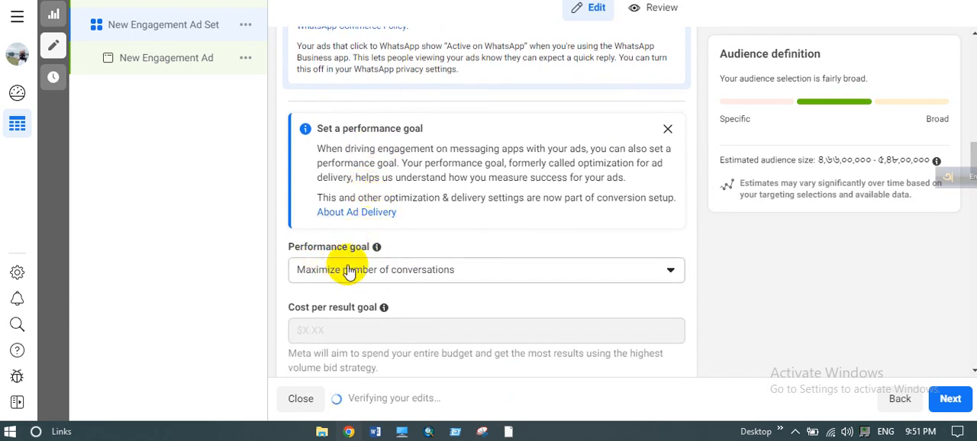
pyautogui.click(375, 275)
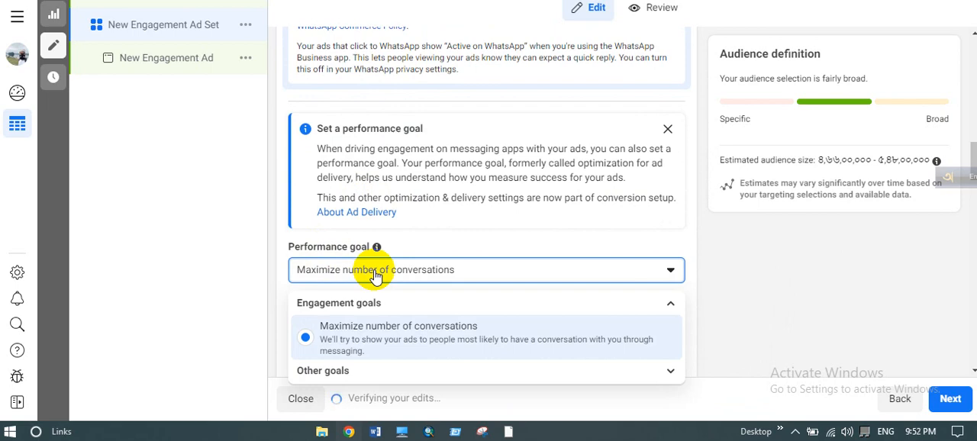
pyautogui.click(449, 241)
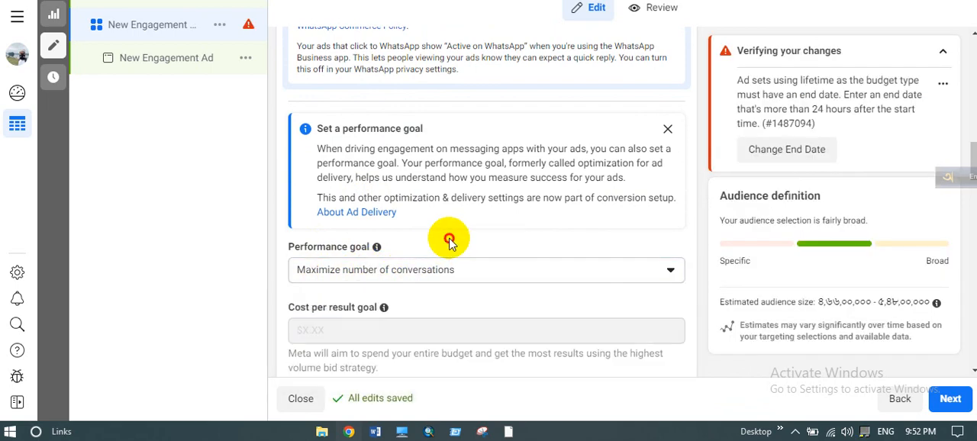
# - Show the additional conversion options below the cost per result goal to see how charges apply
pyautogui.scroll(-5, 449, 241)
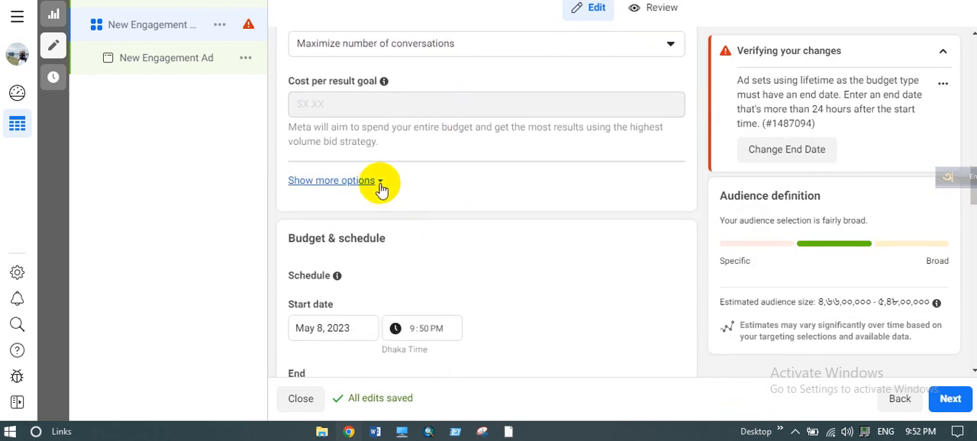
pyautogui.click(378, 183)
pyautogui.scroll(-3, 450, 207)
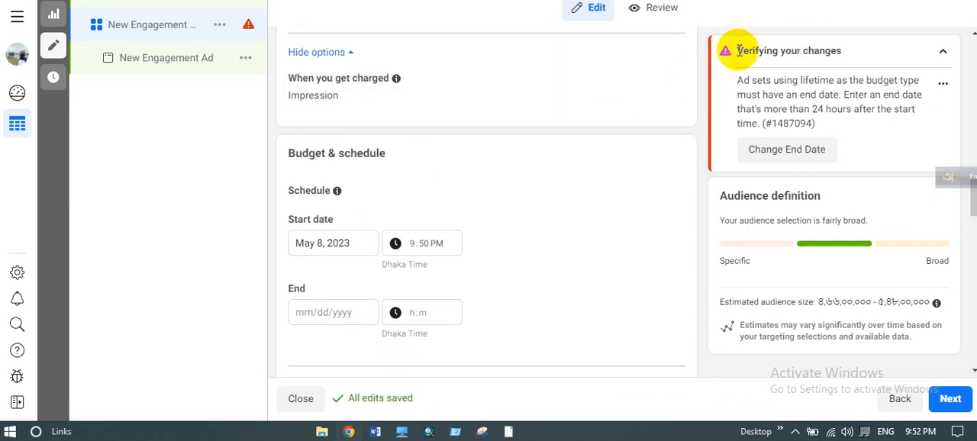
# - Read the warning about the missing end date and set the schedule's end date to May 13, 2023
pyautogui.moveTo(739, 51); pyautogui.dragTo(840, 44)
pyautogui.click(811, 65)
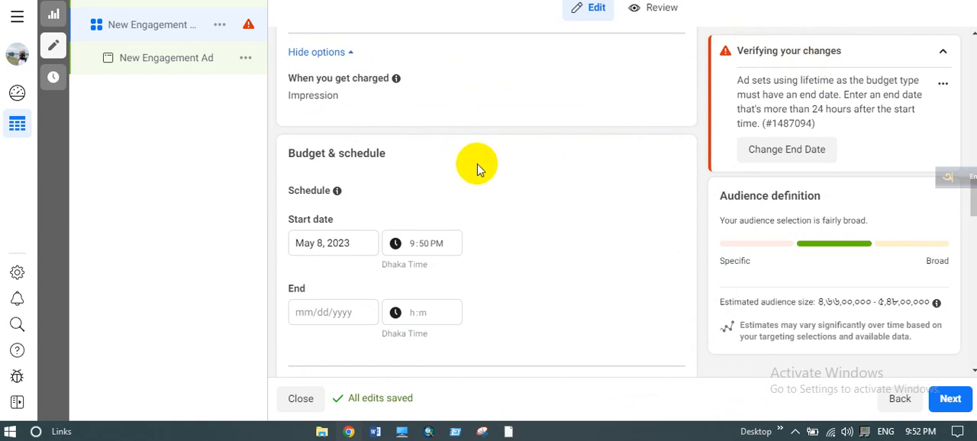
pyautogui.click(318, 315)
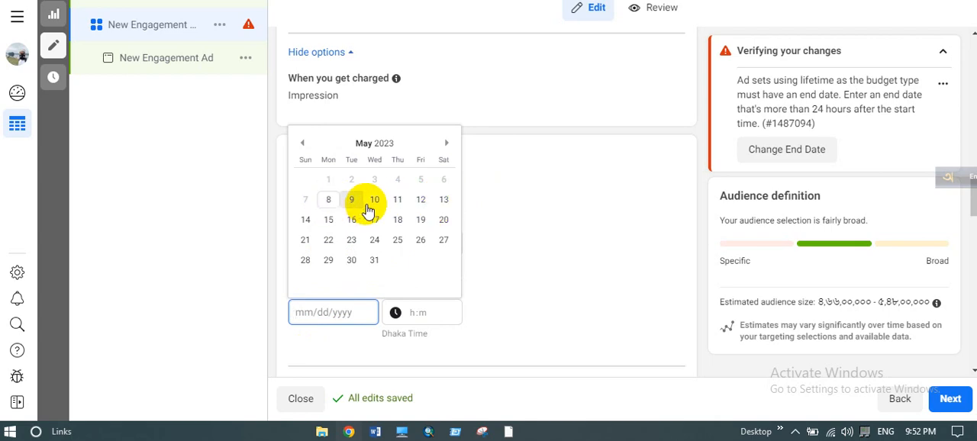
pyautogui.click(444, 201)
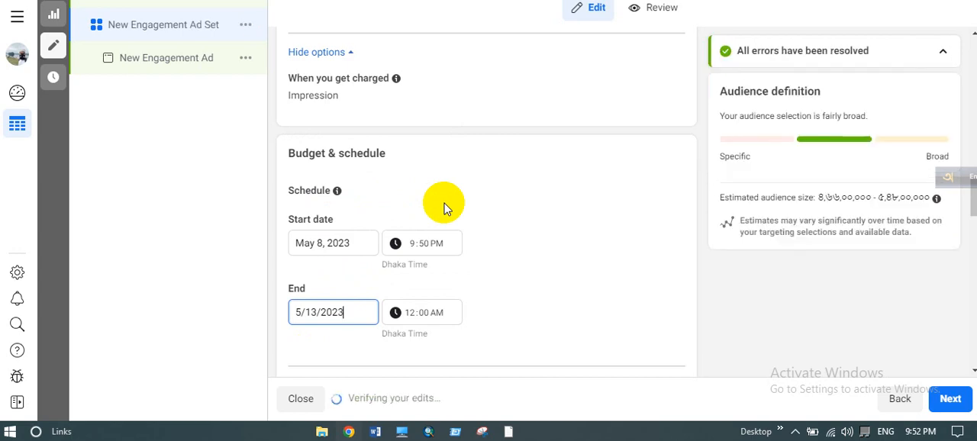
# - Schedule Monday's ads for 12am to 2am and for the single hours starting at 4am, 7am and 9am
pyautogui.scroll(-1, 447, 208)
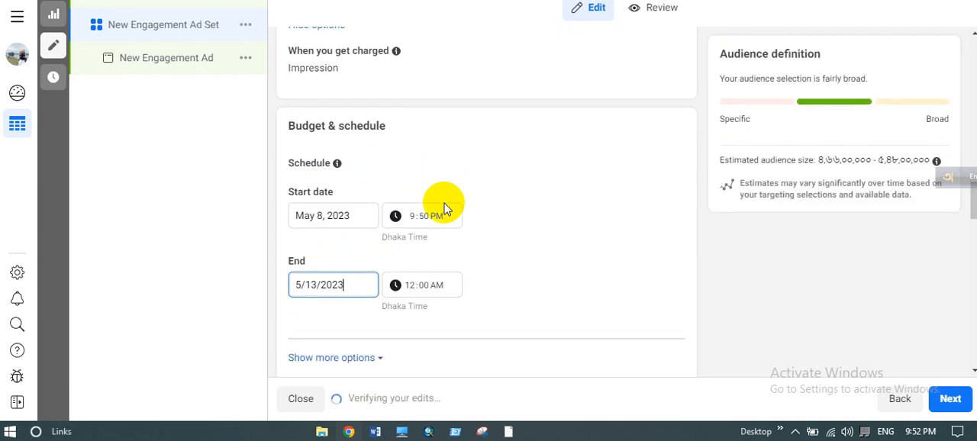
pyautogui.scroll(-3, 446, 209)
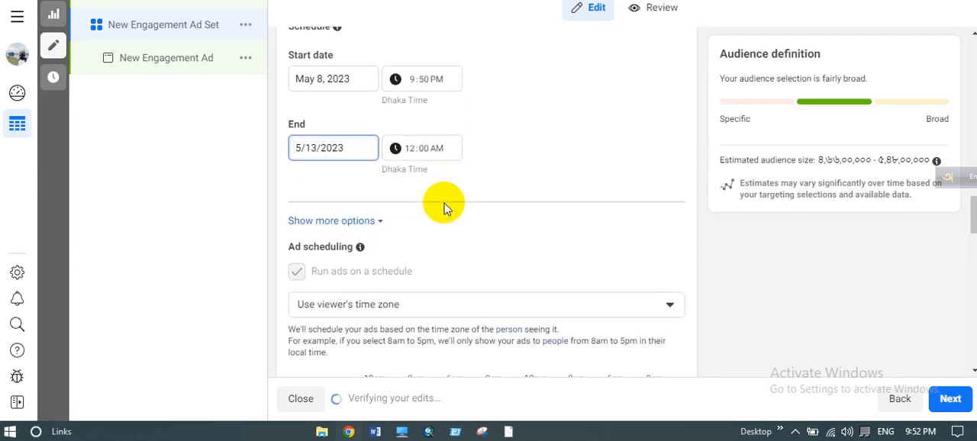
pyautogui.scroll(-2, 446, 209)
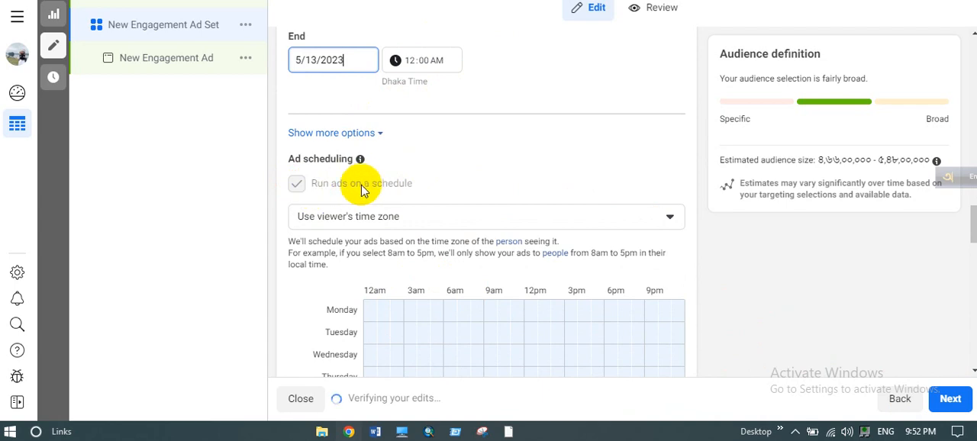
pyautogui.scroll(-2, 425, 190)
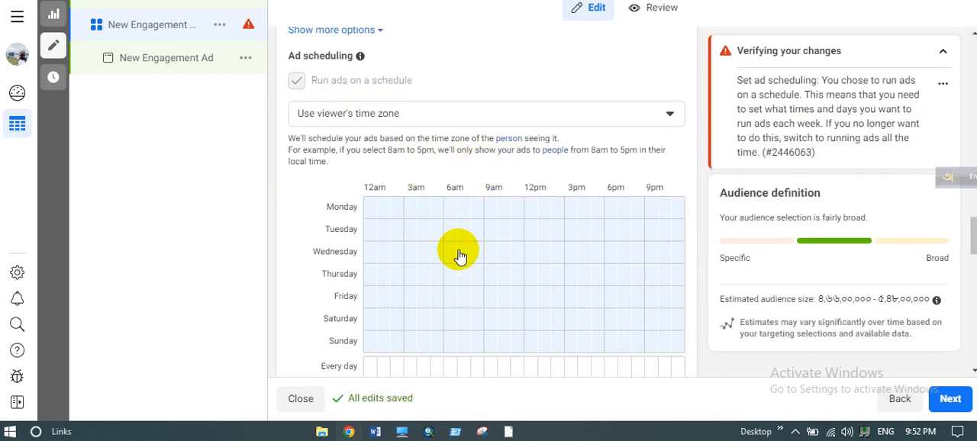
pyautogui.scroll(-2, 396, 248)
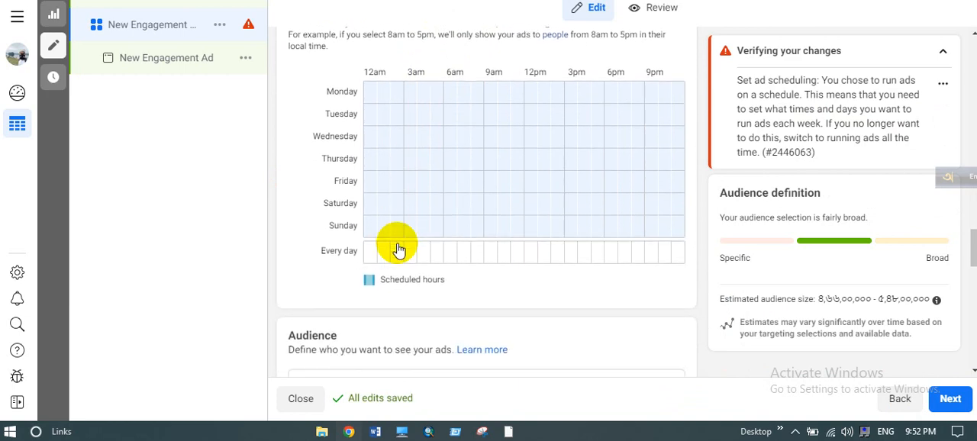
pyautogui.scroll(1, 301, 255)
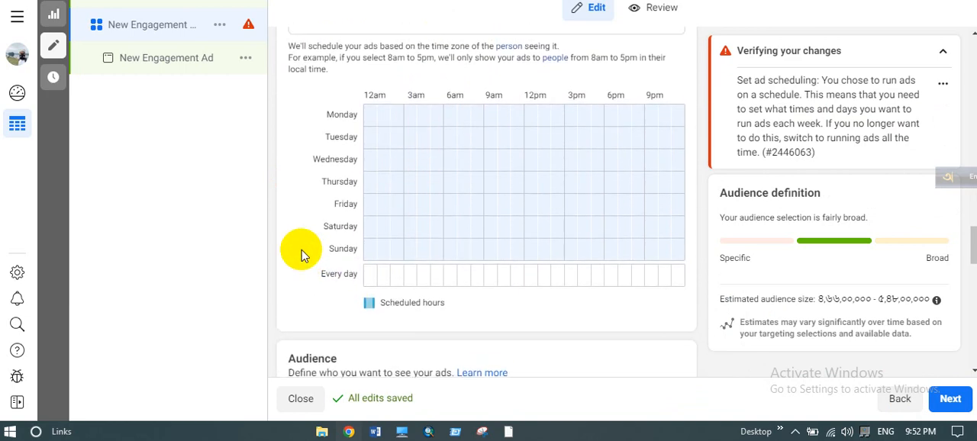
pyautogui.click(371, 114)
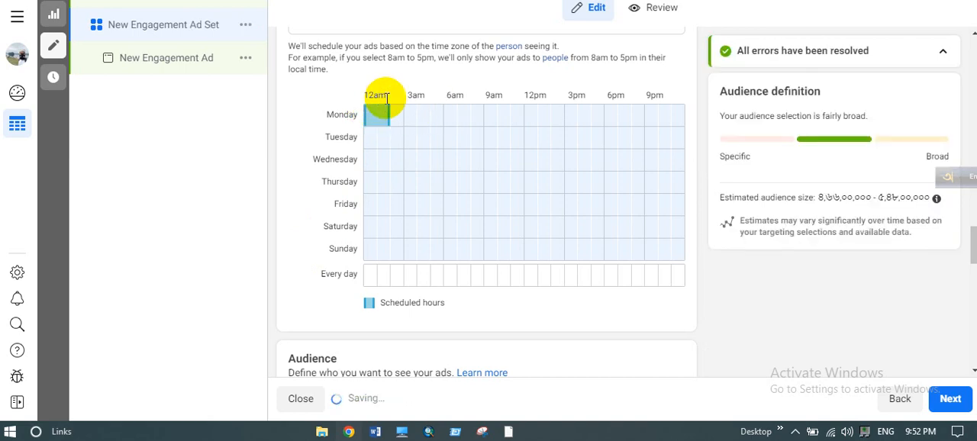
pyautogui.click(421, 118)
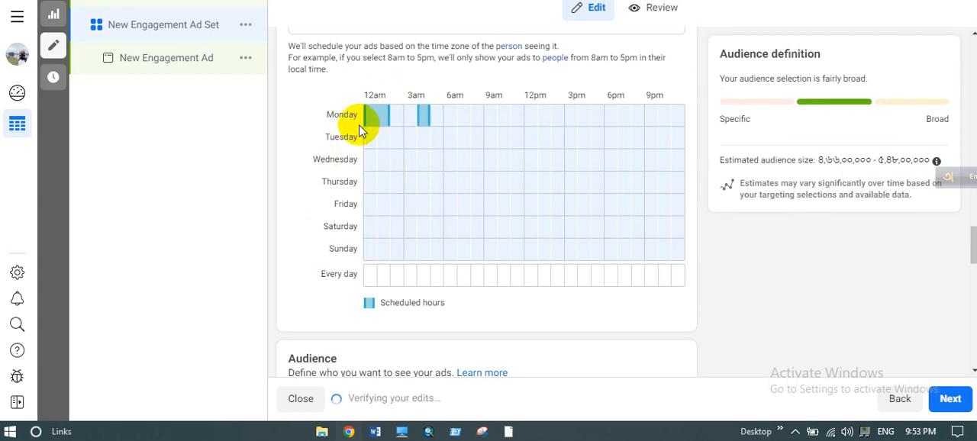
pyautogui.click(463, 118)
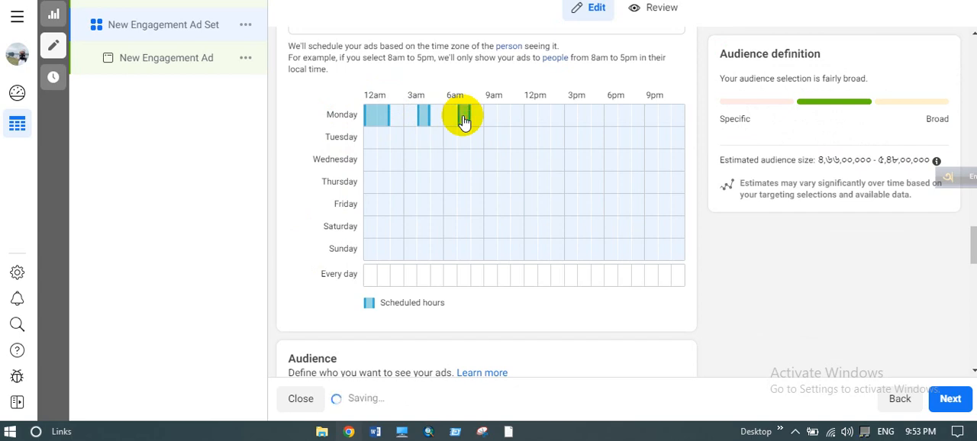
pyautogui.click(493, 118)
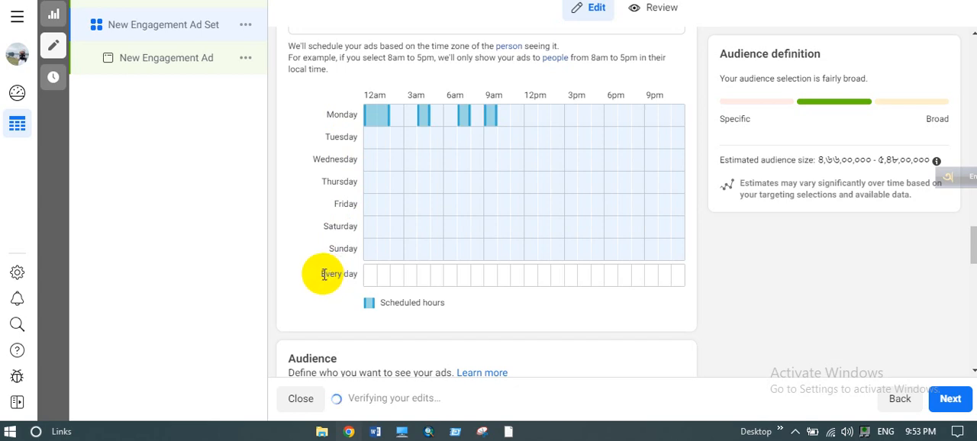
# - Schedule the ads to run every day from 12am to 3am
pyautogui.moveTo(322, 273); pyautogui.dragTo(350, 274)
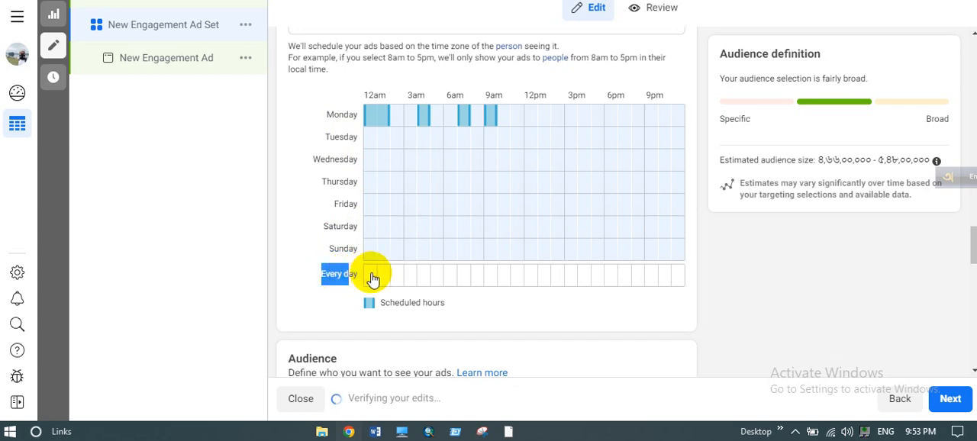
pyautogui.click(373, 279)
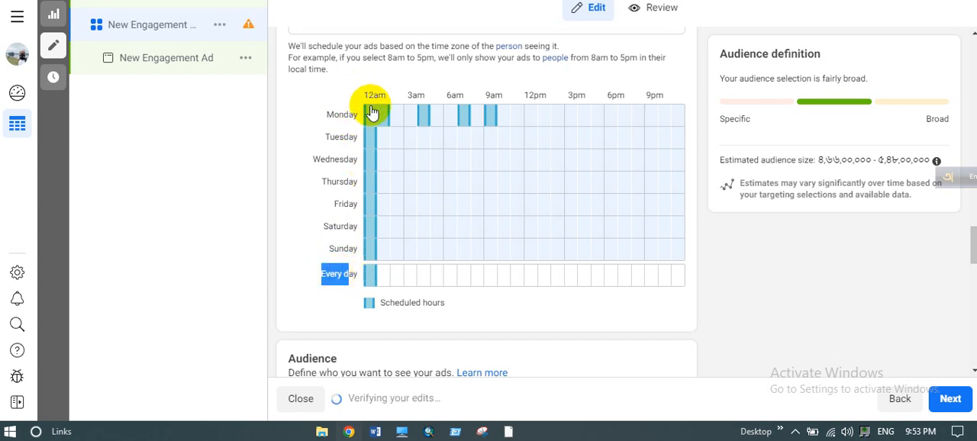
pyautogui.click(387, 278)
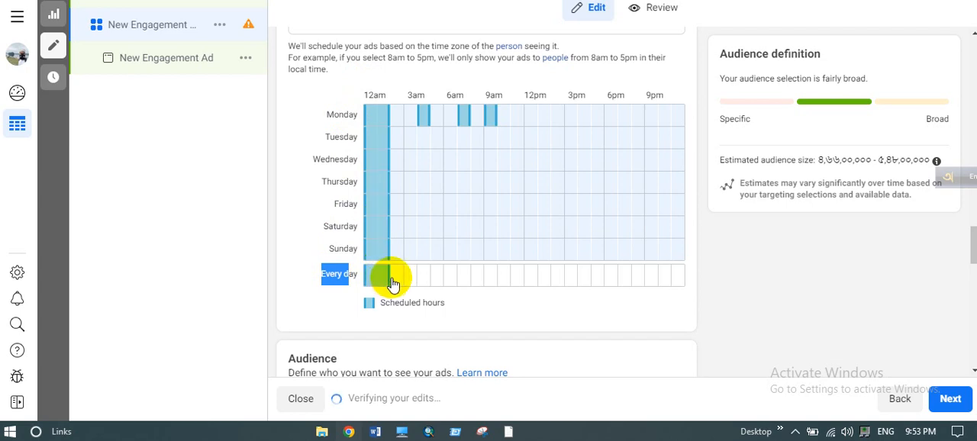
pyautogui.click(398, 283)
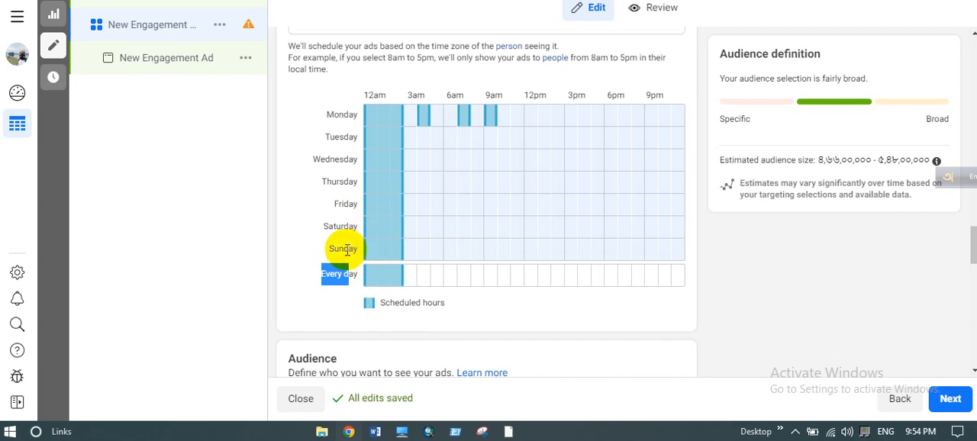
pyautogui.moveTo(345, 250); pyautogui.dragTo(456, 247)
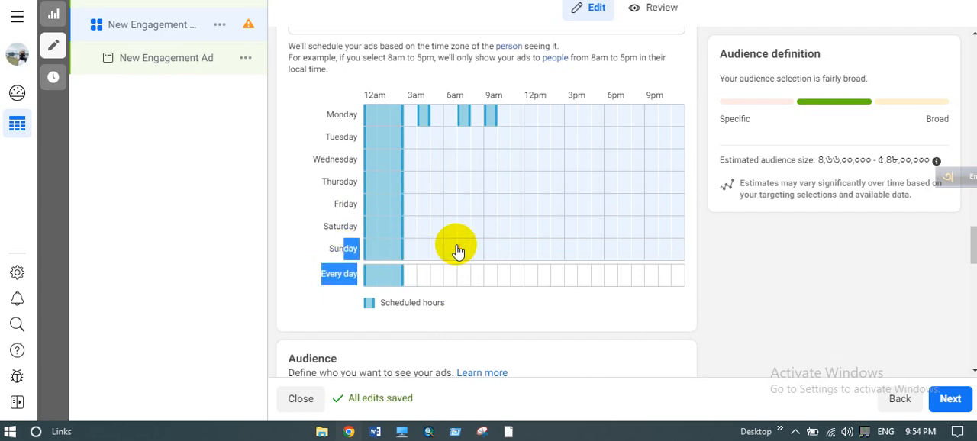
pyautogui.click(323, 249)
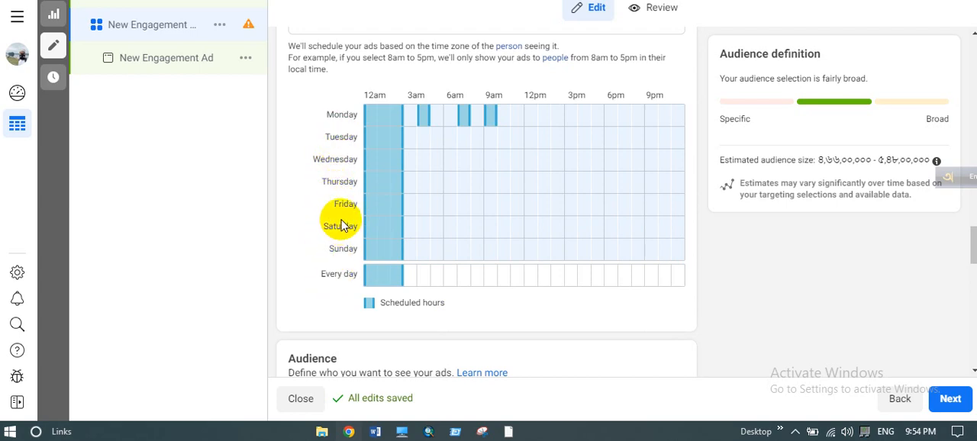
pyautogui.moveTo(337, 206); pyautogui.dragTo(365, 215)
pyautogui.click(364, 214)
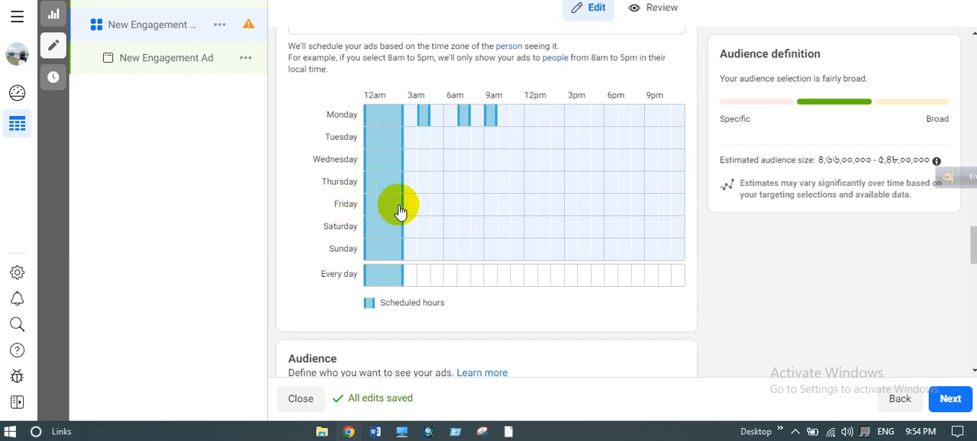
# - Add every-day ad hours starting at 3am, 5am, 8am, 10am, 12pm, 3pm, 5pm, 8pm and 11pm to the schedule
pyautogui.click(409, 277)
pyautogui.click(436, 277)
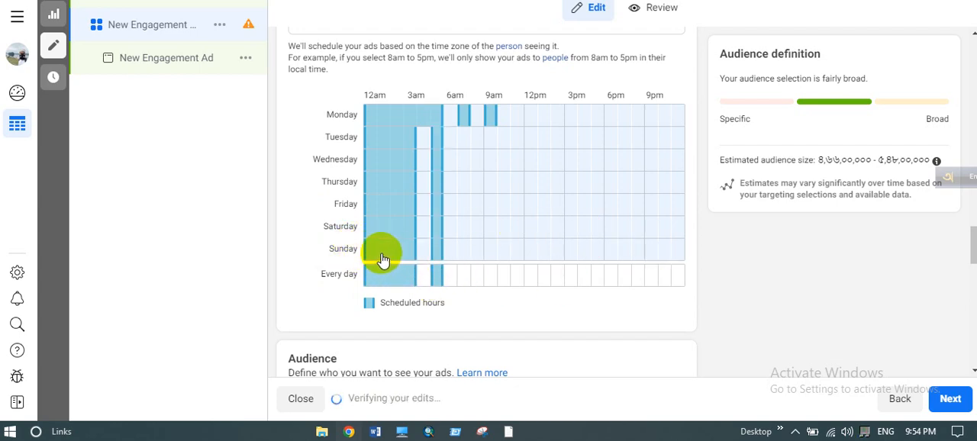
pyautogui.click(573, 279)
pyautogui.click(597, 280)
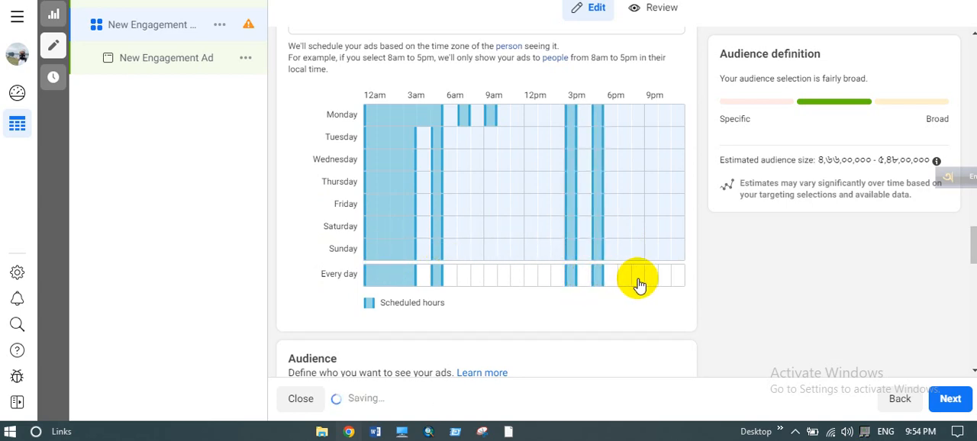
pyautogui.click(638, 281)
pyautogui.click(674, 281)
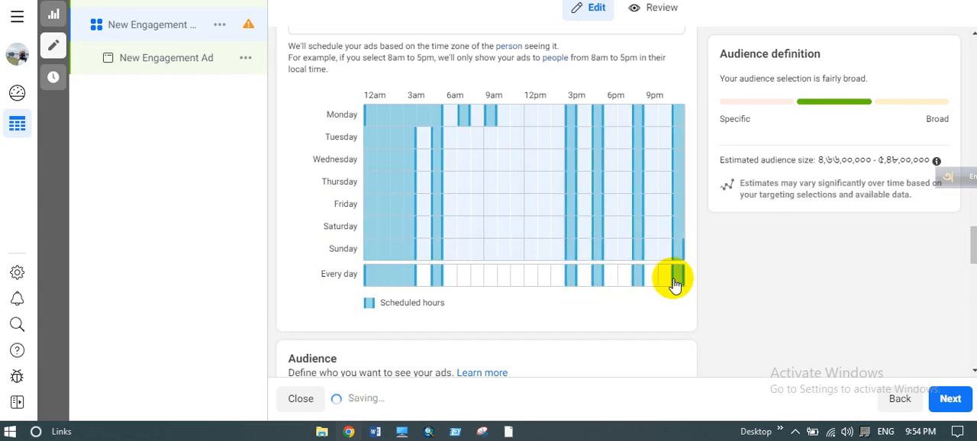
pyautogui.click(532, 280)
pyautogui.click(503, 281)
pyautogui.click(478, 281)
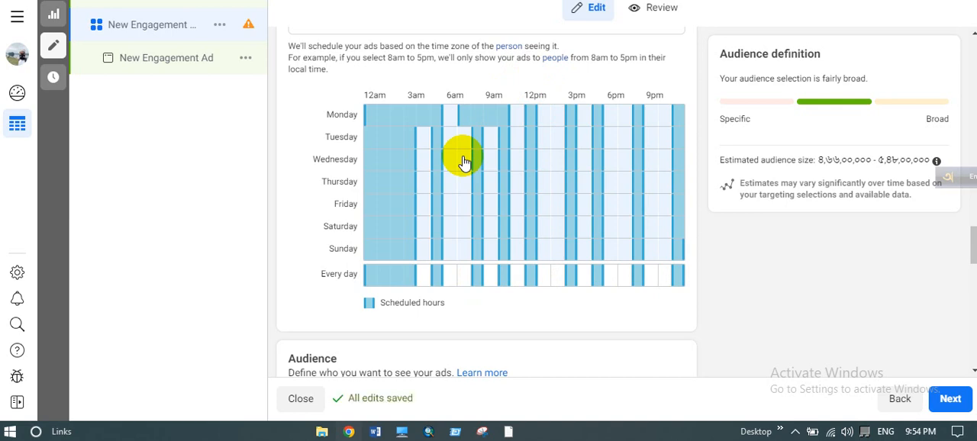
# - Read the ad scheduling note that explains how hours apply in the viewer's time zone
pyautogui.moveTo(351, 57); pyautogui.dragTo(516, 58)
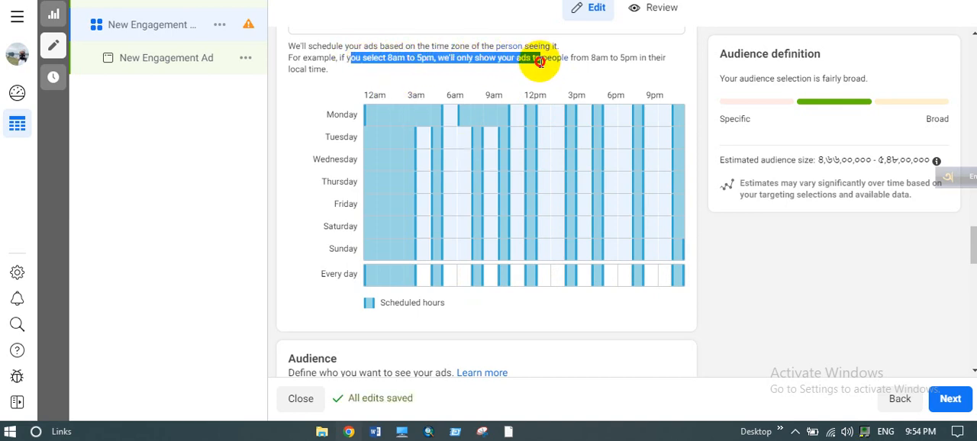
pyautogui.click(586, 54)
pyautogui.moveTo(587, 55); pyautogui.dragTo(338, 70)
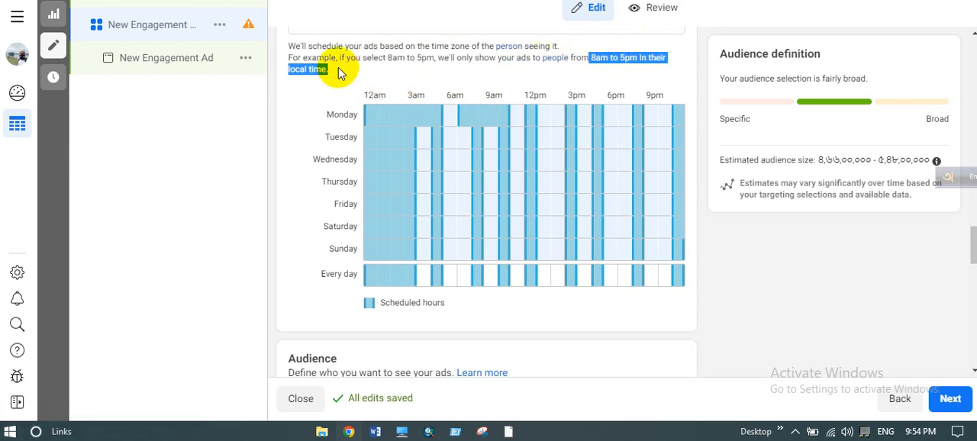
pyautogui.click(338, 70)
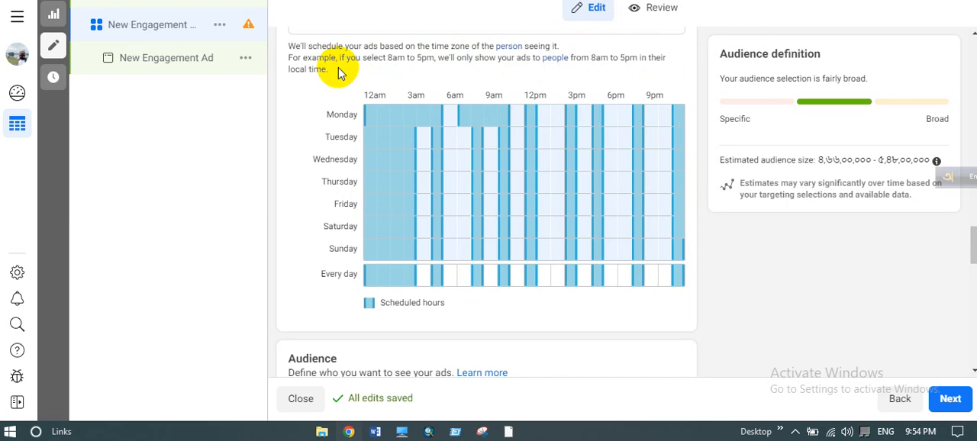
pyautogui.scroll(-1, 335, 177)
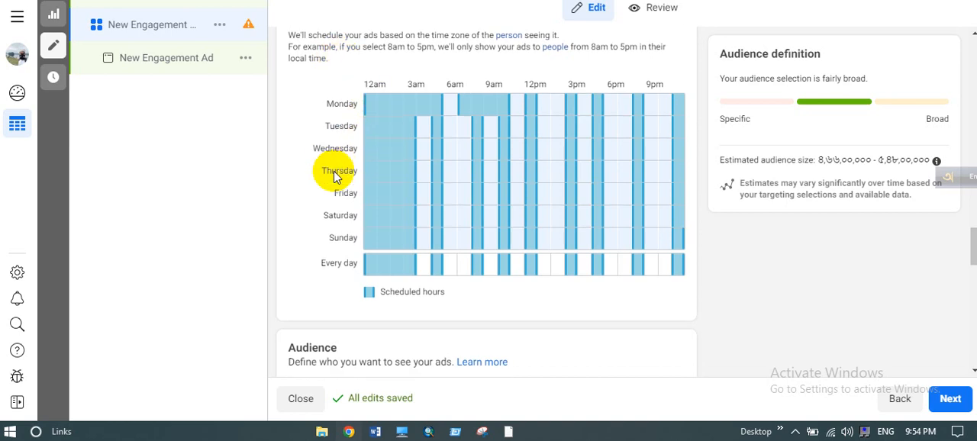
pyautogui.scroll(3, 333, 177)
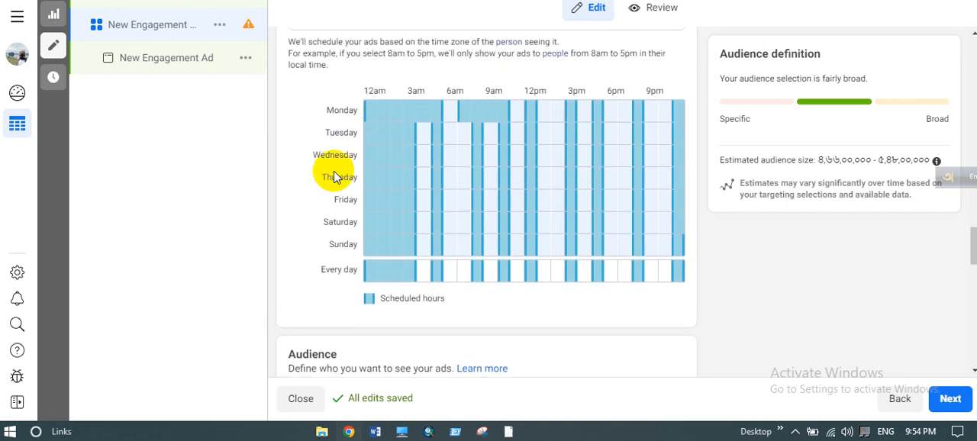
pyautogui.scroll(1, 334, 177)
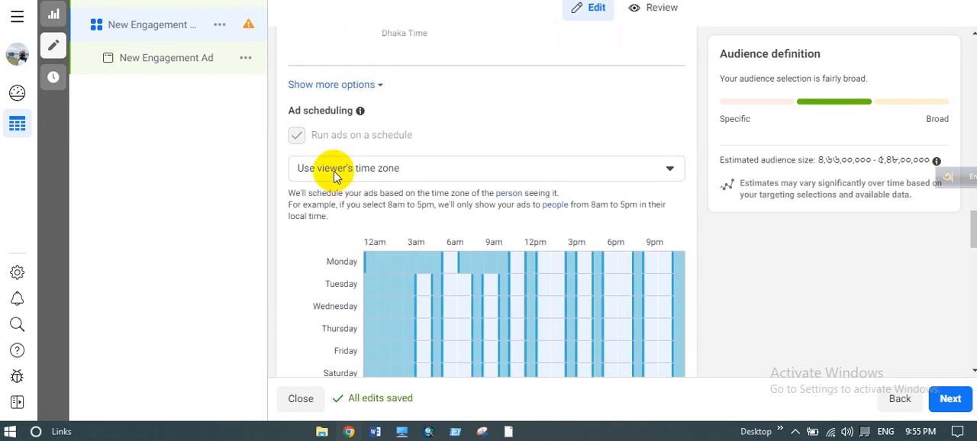
# - Choose New audience as the ad set's audience type
pyautogui.scroll(-7, 397, 274)
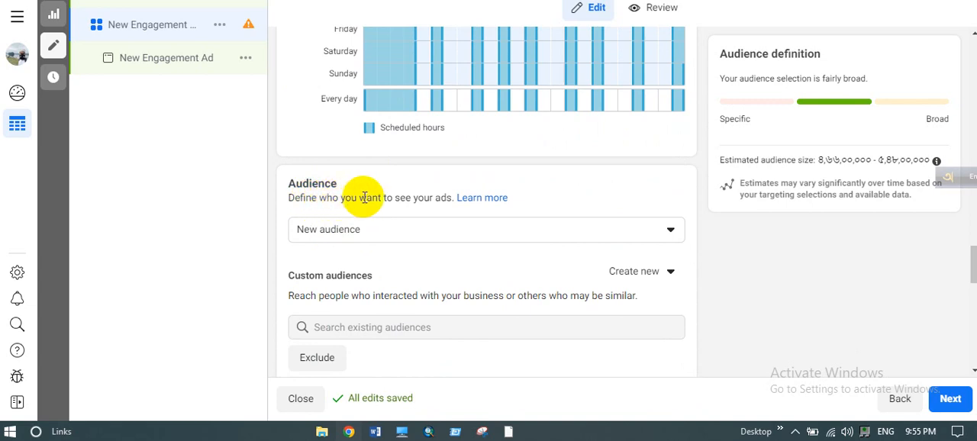
pyautogui.click(408, 233)
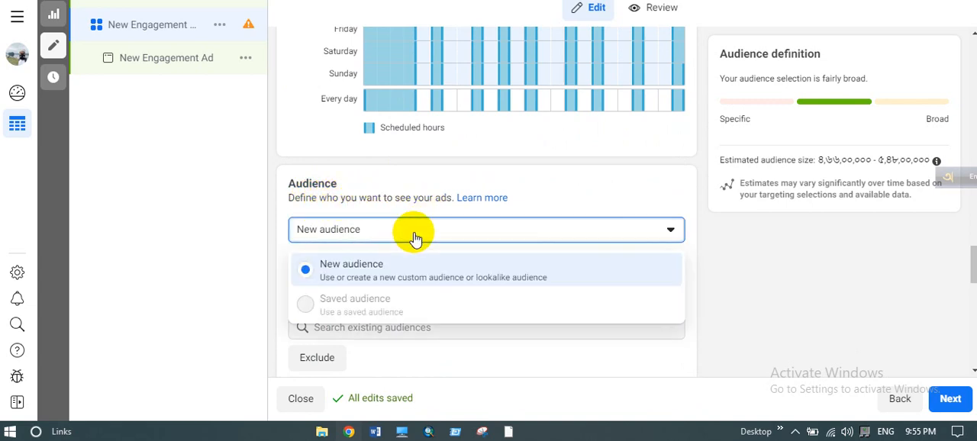
pyautogui.click(382, 268)
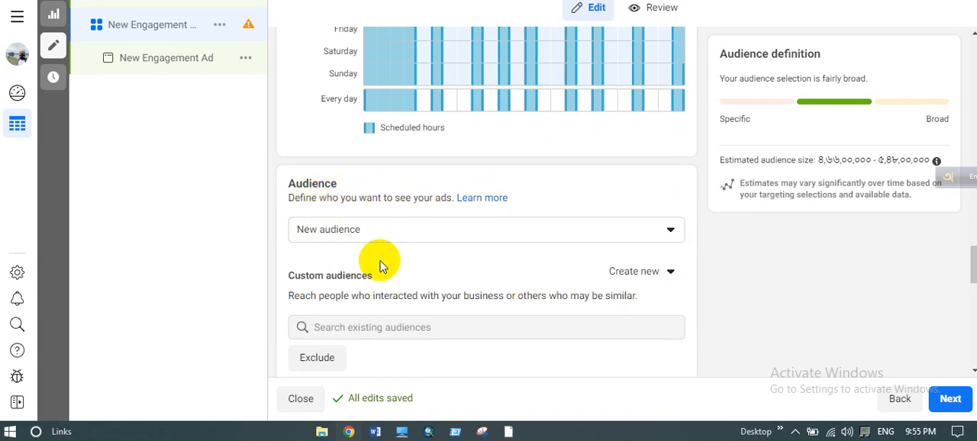
pyautogui.scroll(-2, 411, 249)
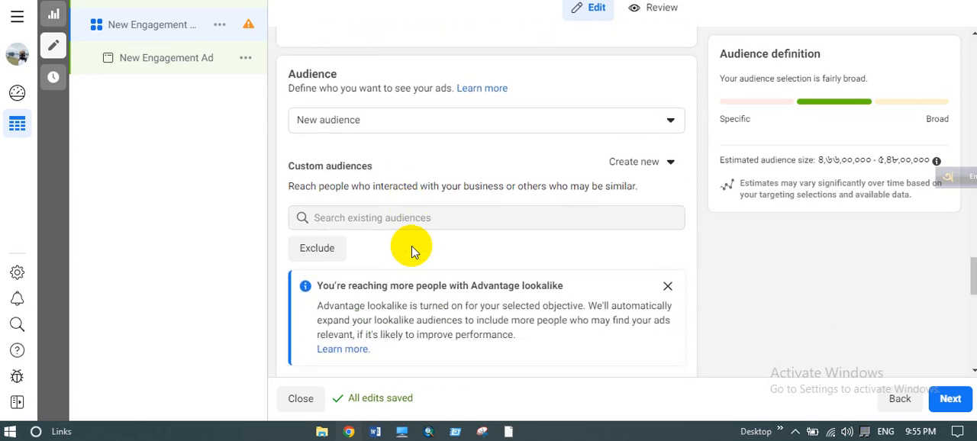
pyautogui.scroll(-1, 411, 249)
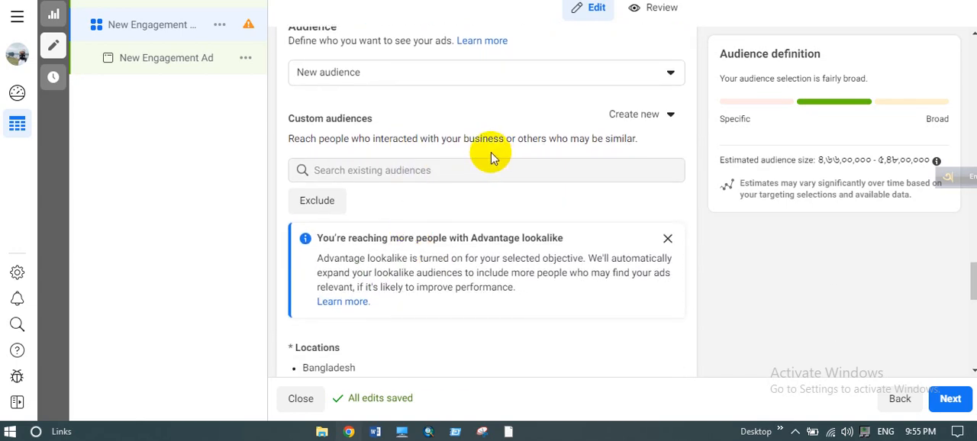
# - Start a new custom audience, compare the Website source, and continue with Facebook page as the source
pyautogui.click(644, 114)
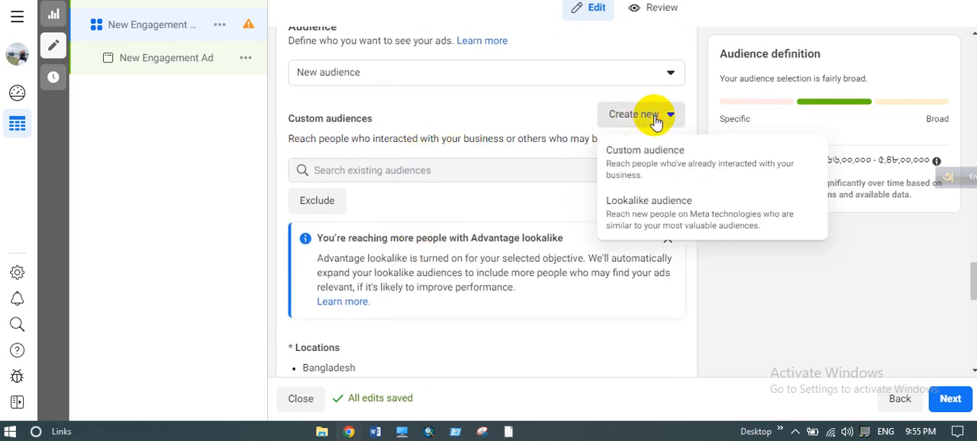
pyautogui.click(656, 165)
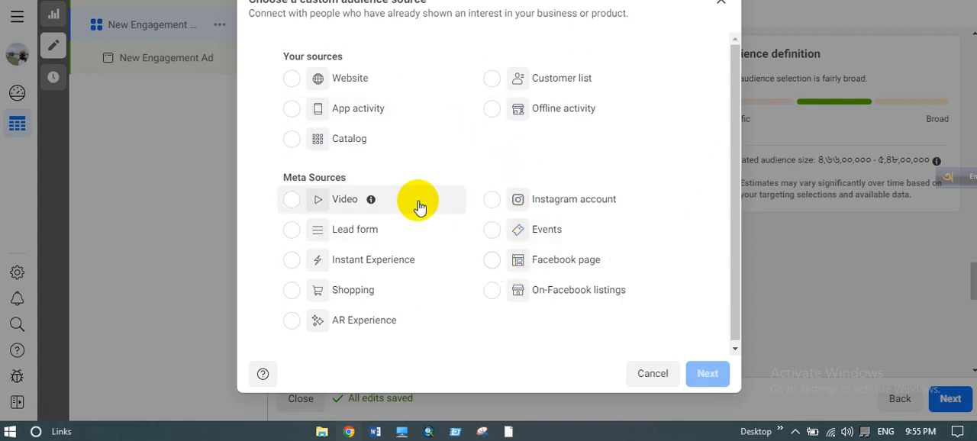
pyautogui.click(492, 265)
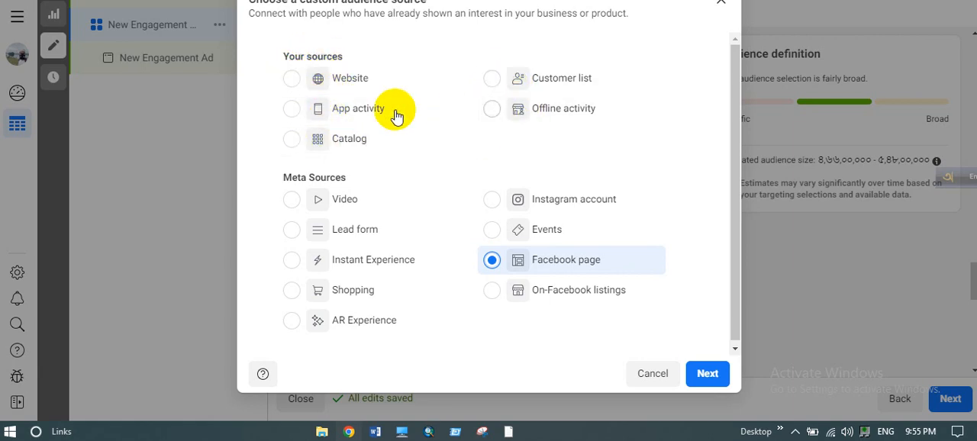
pyautogui.click(291, 81)
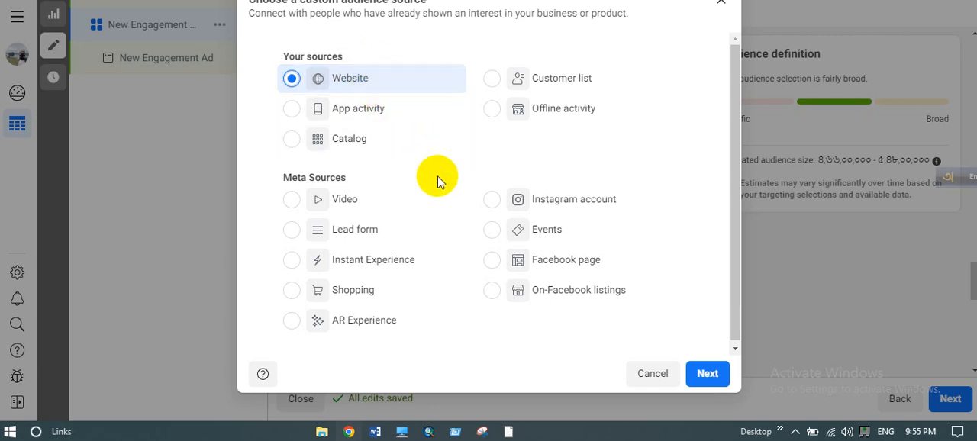
pyautogui.click(491, 261)
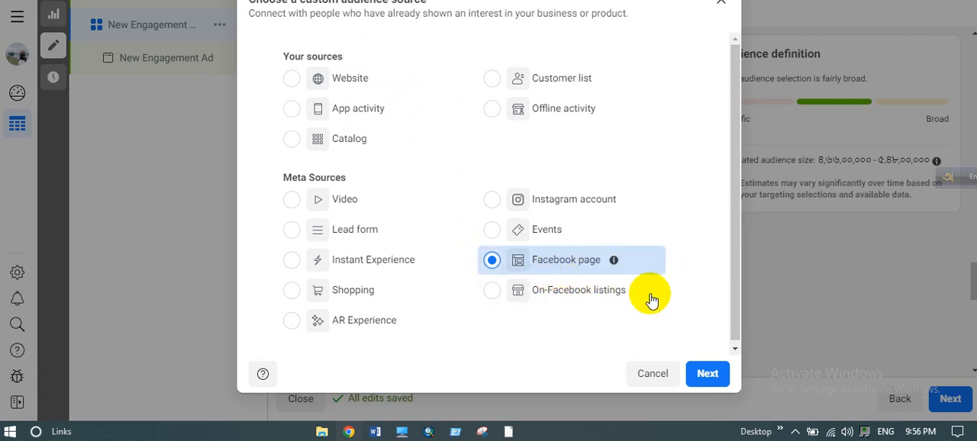
pyautogui.click(707, 374)
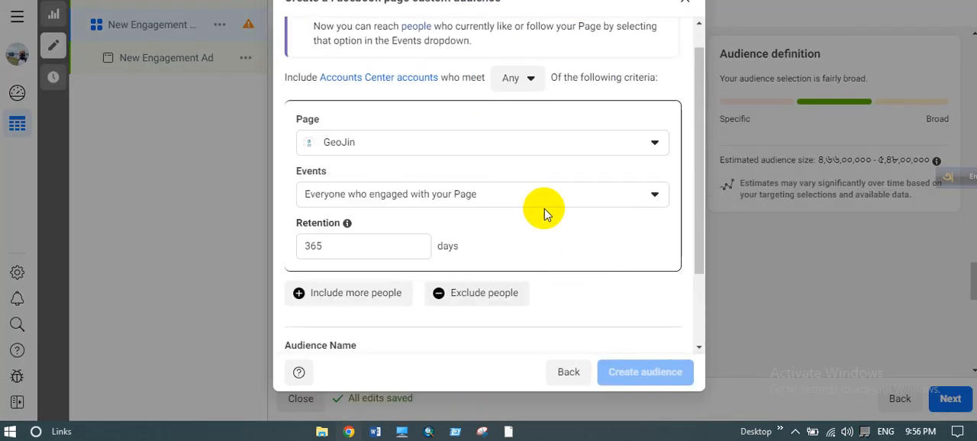
# - Select Meta Marketing Agency as the custom audience's Page, look over the remaining fields, and leave the setup without creating the audience
pyautogui.click(500, 138)
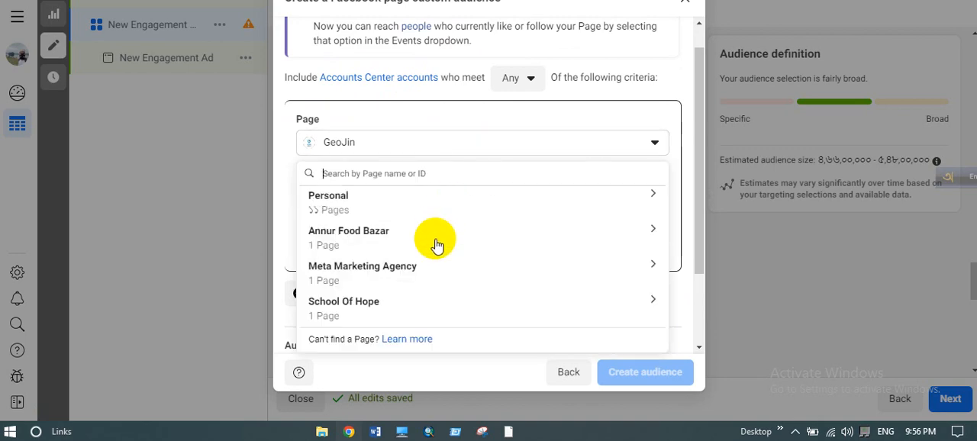
pyautogui.click(364, 280)
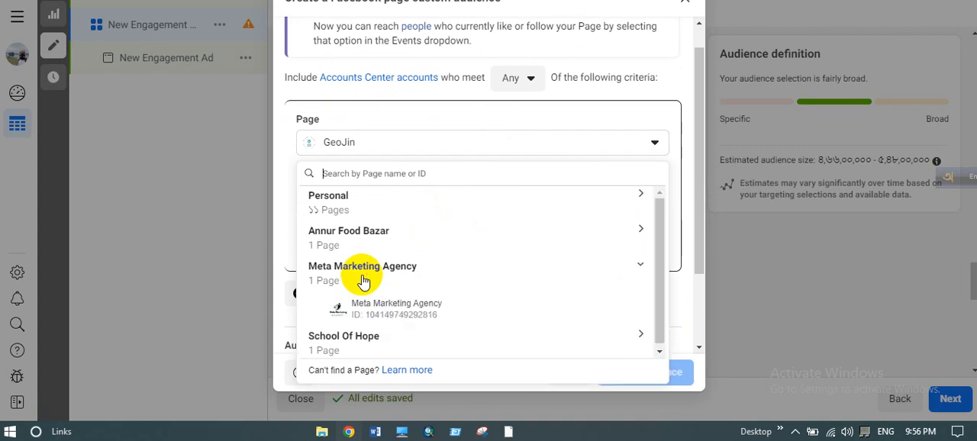
pyautogui.click(436, 313)
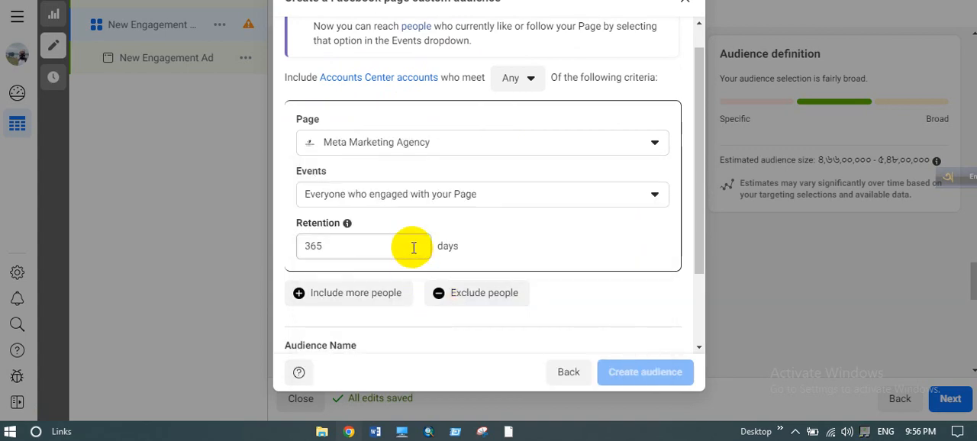
pyautogui.scroll(-2, 436, 213)
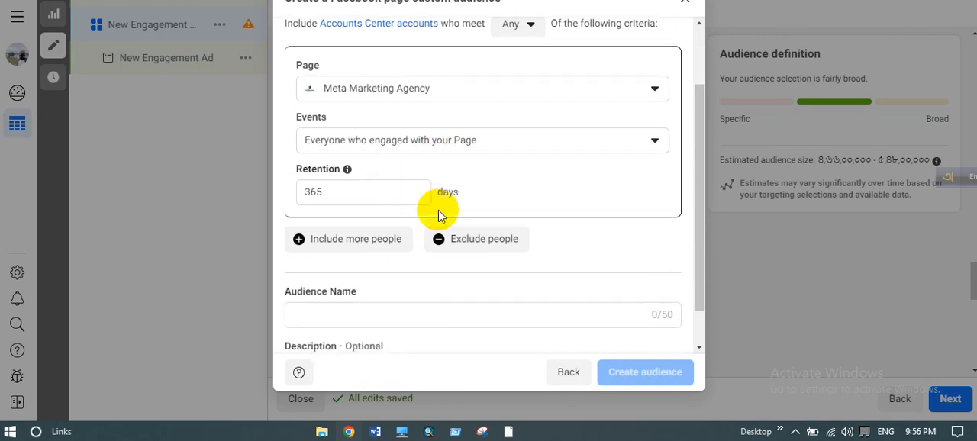
pyautogui.click(555, 373)
pyautogui.click(658, 373)
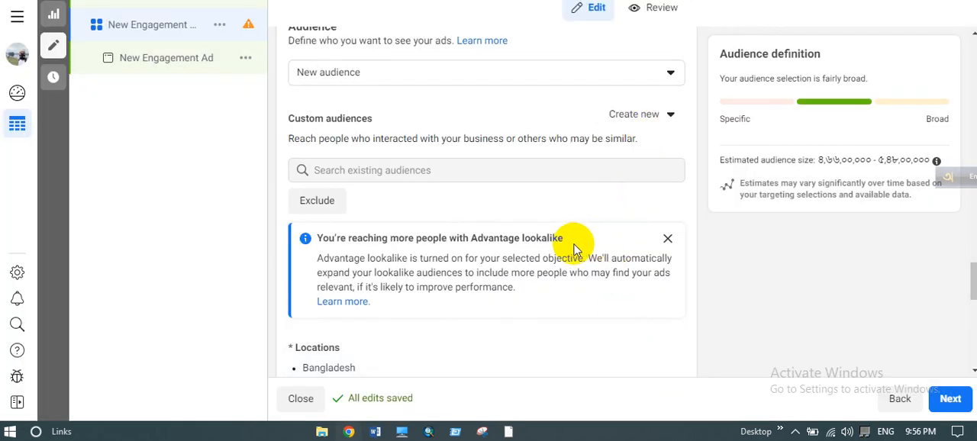
# - Edit the audience locations, search for "india" and include Calicut, Kerala, India alongside Bangladesh
pyautogui.scroll(-3, 573, 244)
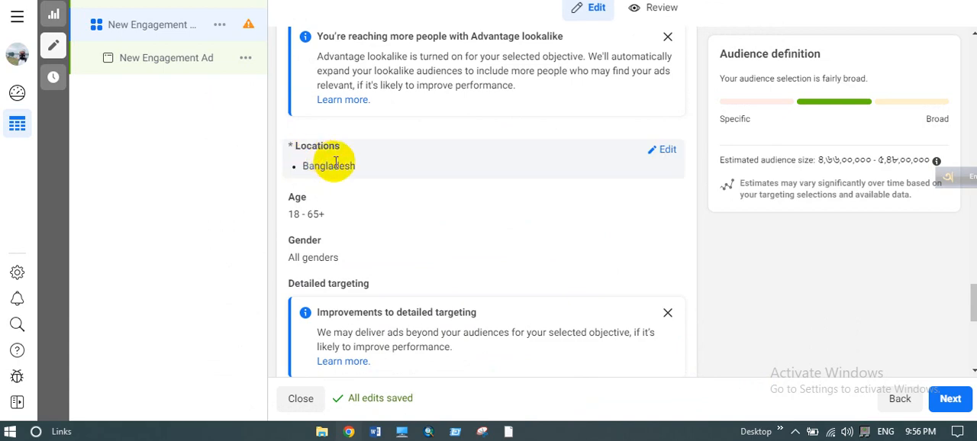
pyautogui.click(668, 153)
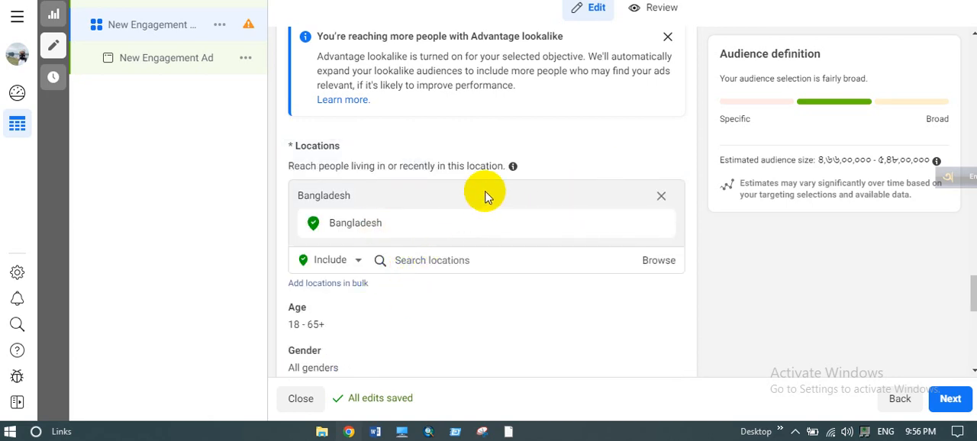
pyautogui.scroll(-1, 467, 157)
pyautogui.click(433, 177)
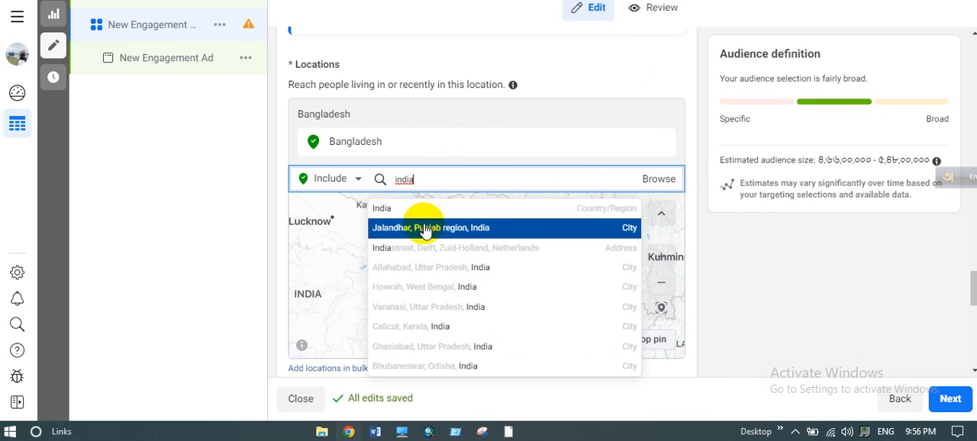
pyautogui.click(433, 326)
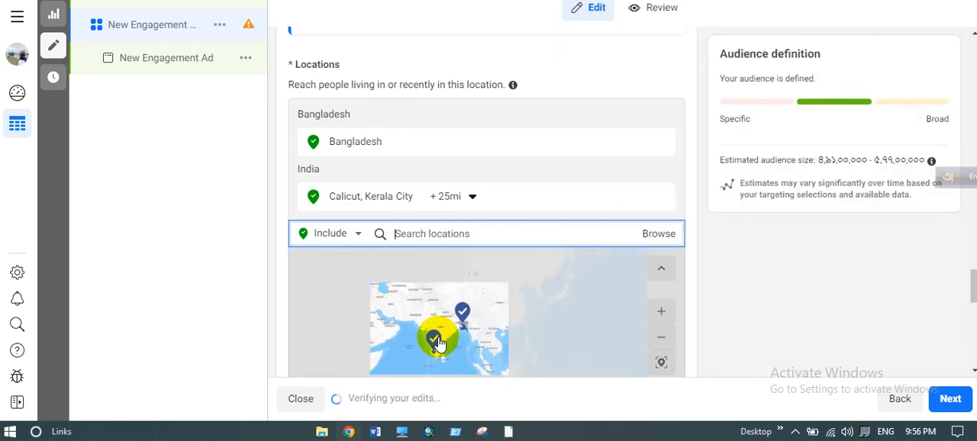
pyautogui.scroll(3, 464, 324)
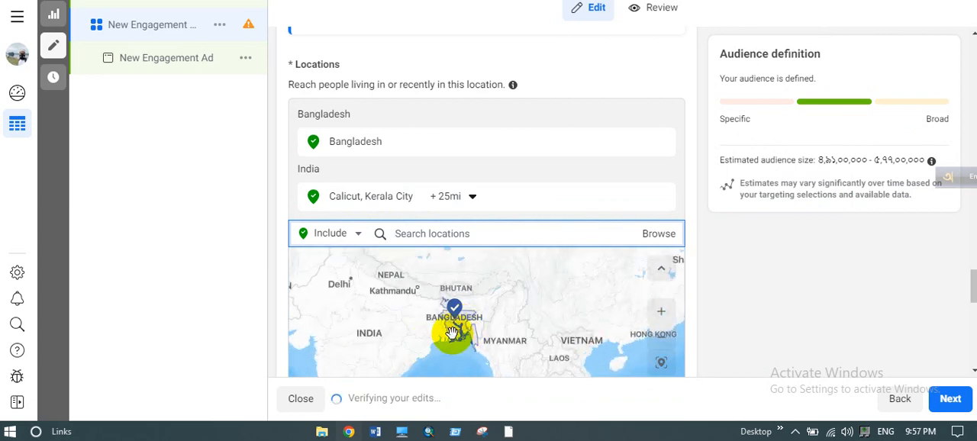
pyautogui.click(484, 232)
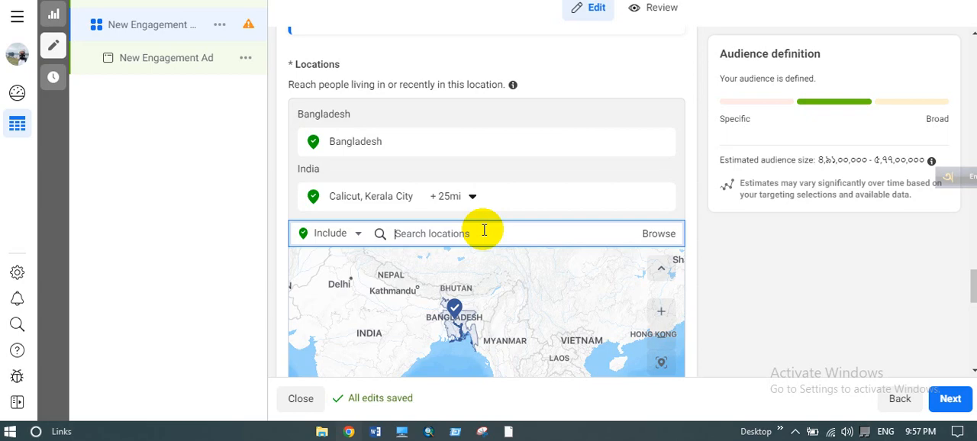
# - Remove Calicut, Kerala and Bangladesh from the audience locations
pyautogui.click(484, 230)
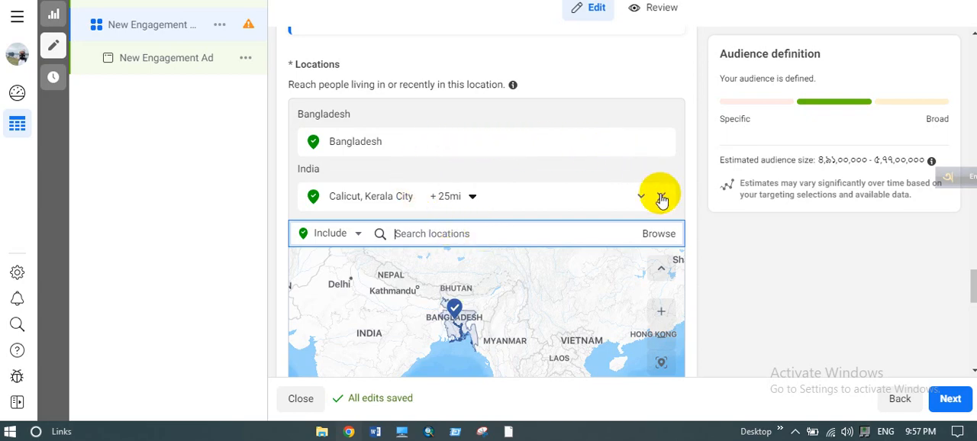
pyautogui.click(662, 198)
pyautogui.moveTo(663, 145)
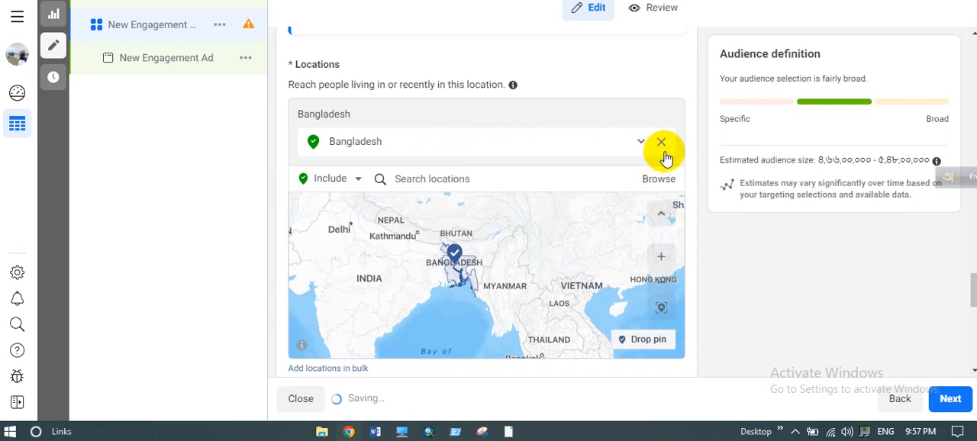
pyautogui.click(661, 144)
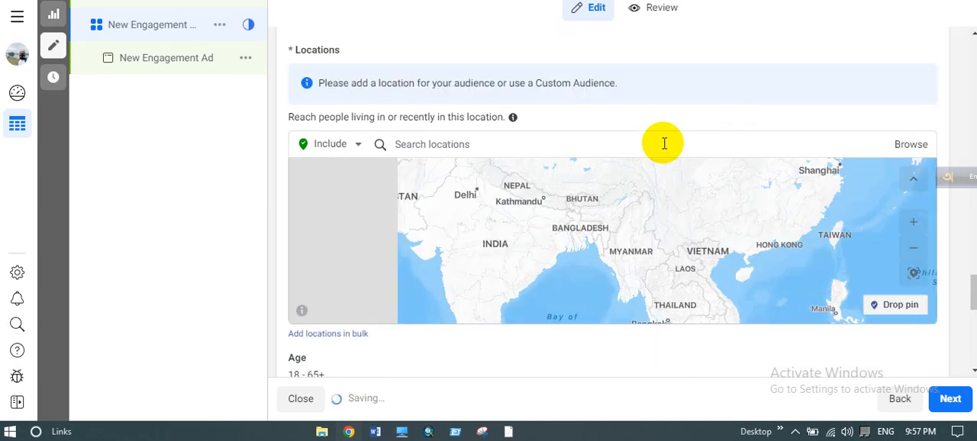
# - Include the cities Dhaka, Dhaka Division and Chittagong, Chittagong Division in Bangladesh as audience locations
pyautogui.click(555, 149)
pyautogui.write('c')
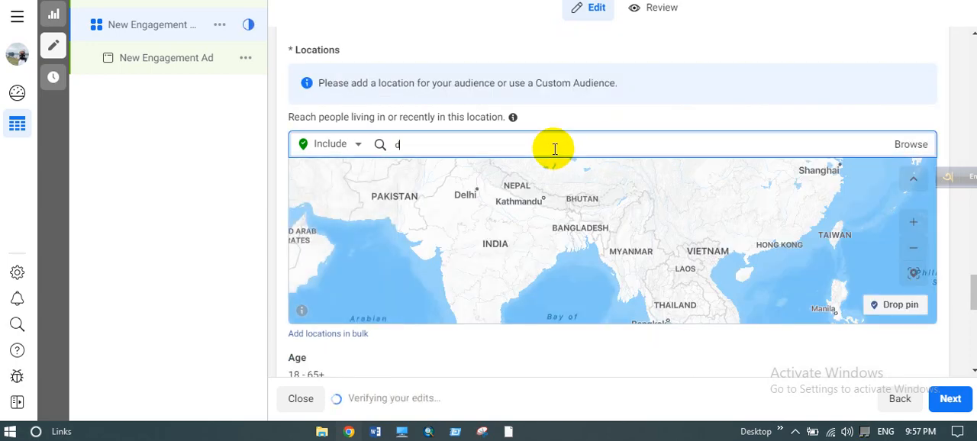
pyautogui.write('haka')
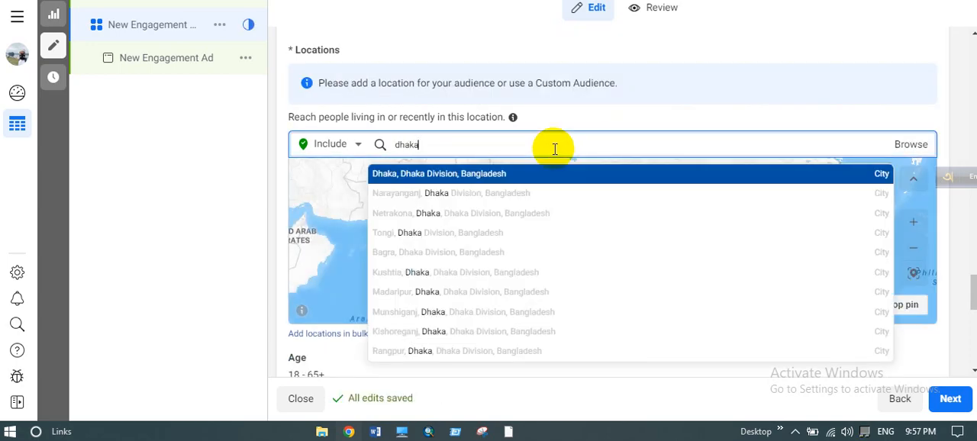
pyautogui.click(491, 177)
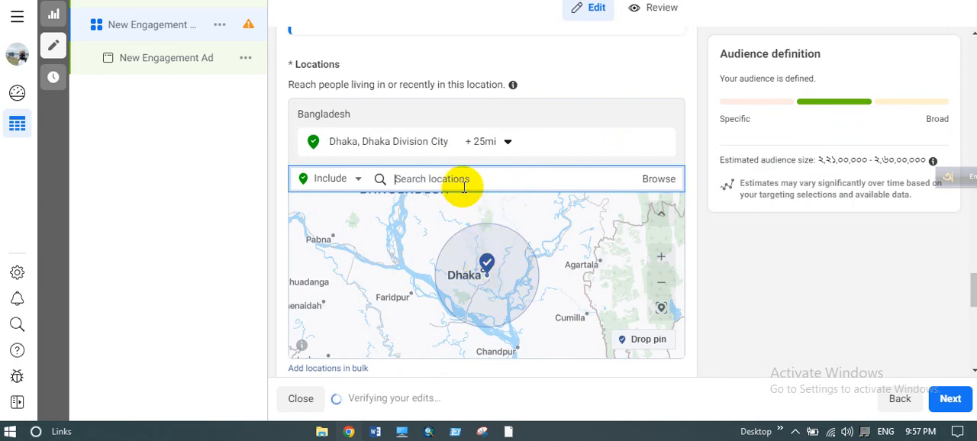
pyautogui.write('chittagong')
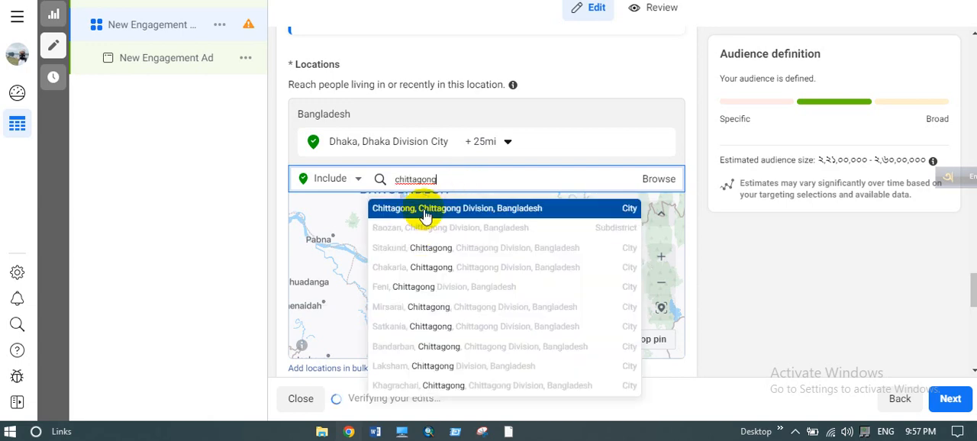
pyautogui.click(426, 216)
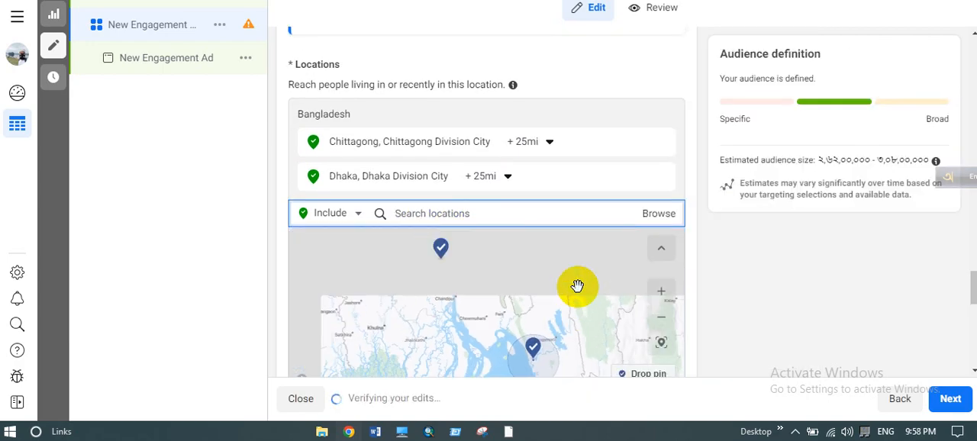
# - Try including New York, New York, United States as an audience location, and remove it again
pyautogui.click(416, 216)
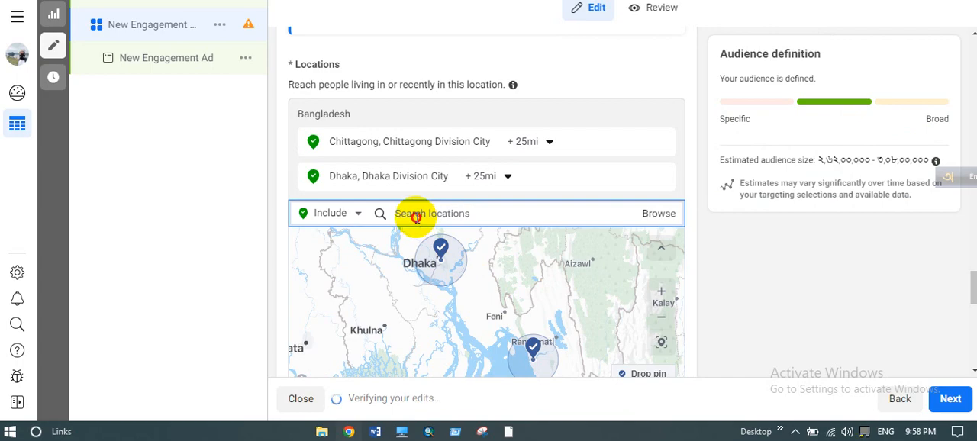
pyautogui.write('ne')
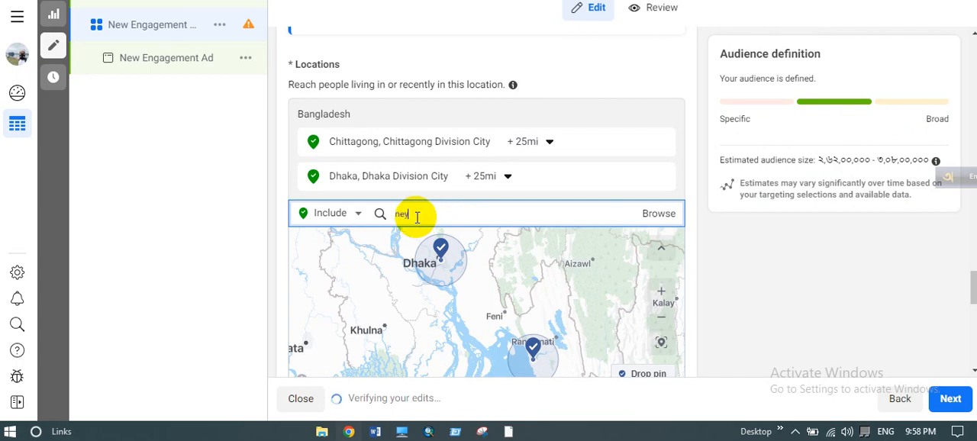
pyautogui.write('y')
pyautogui.click(400, 216)
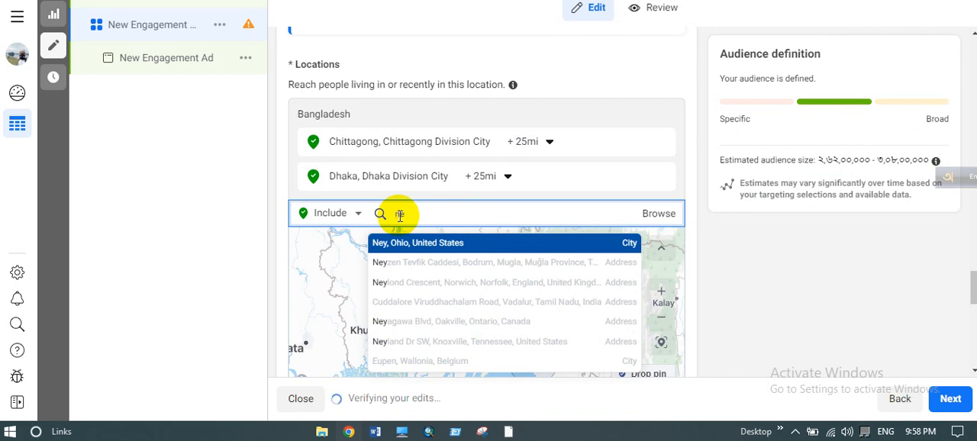
pyautogui.press('BackSpace')
pyautogui.write('w')
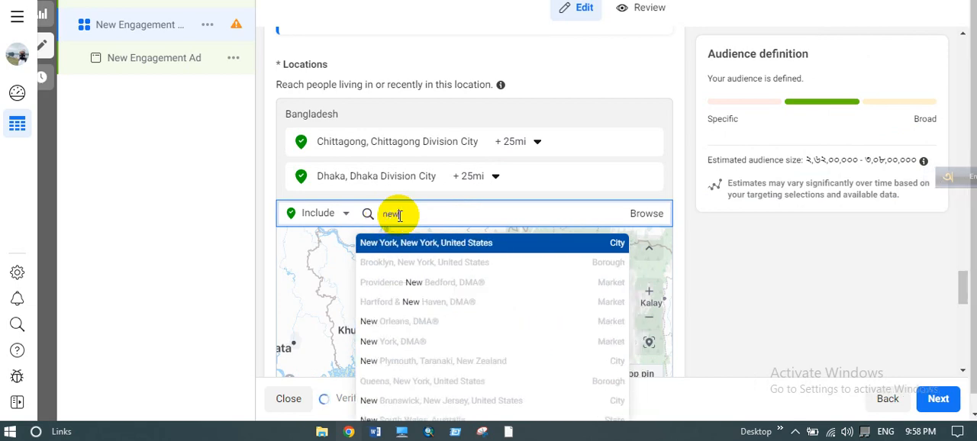
pyautogui.click(396, 243)
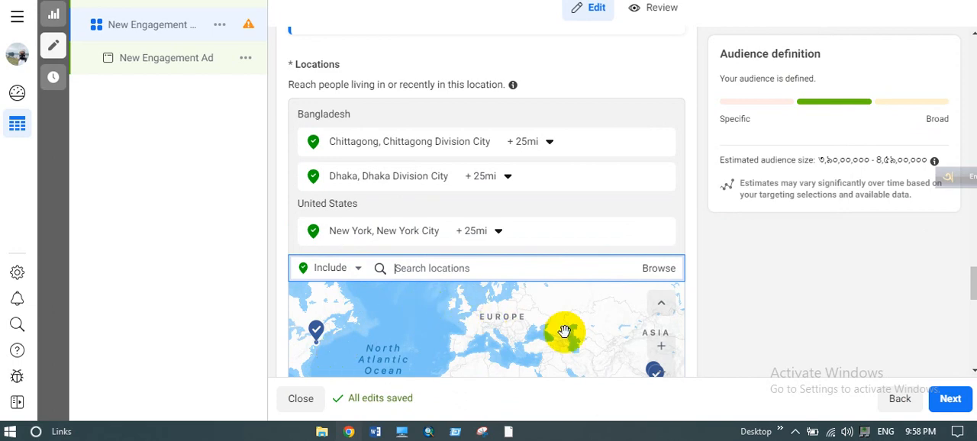
pyautogui.click(706, 301)
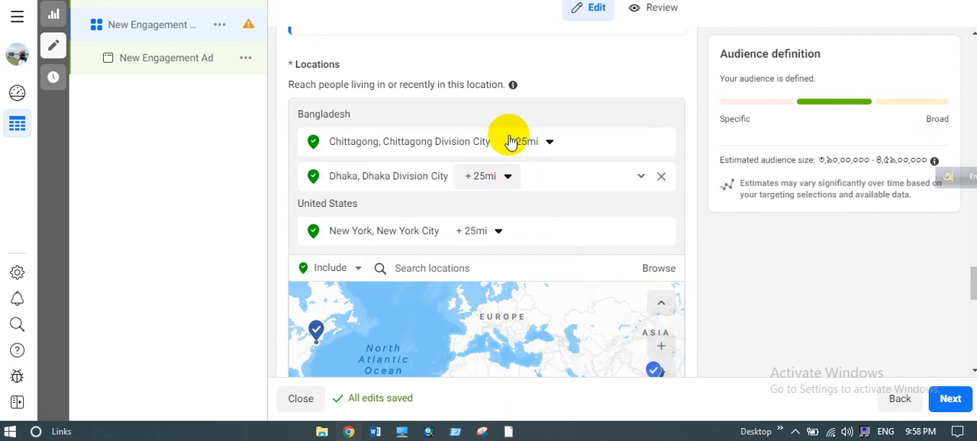
pyautogui.scroll(-3, 512, 133)
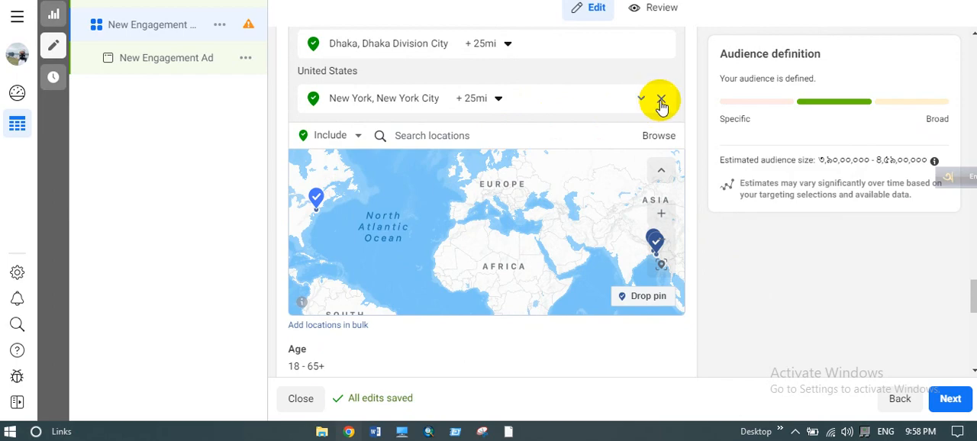
pyautogui.click(661, 100)
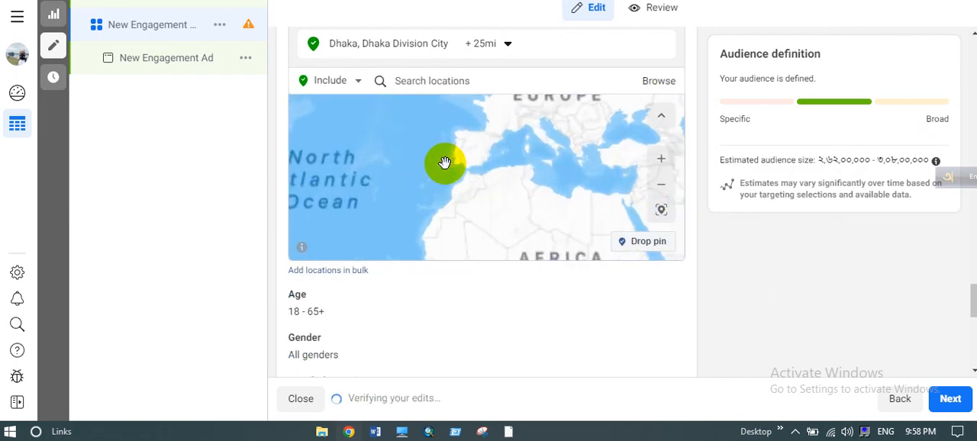
# - Open the audience age range for editing and set the maximum age to 30
pyautogui.scroll(-3, 312, 298)
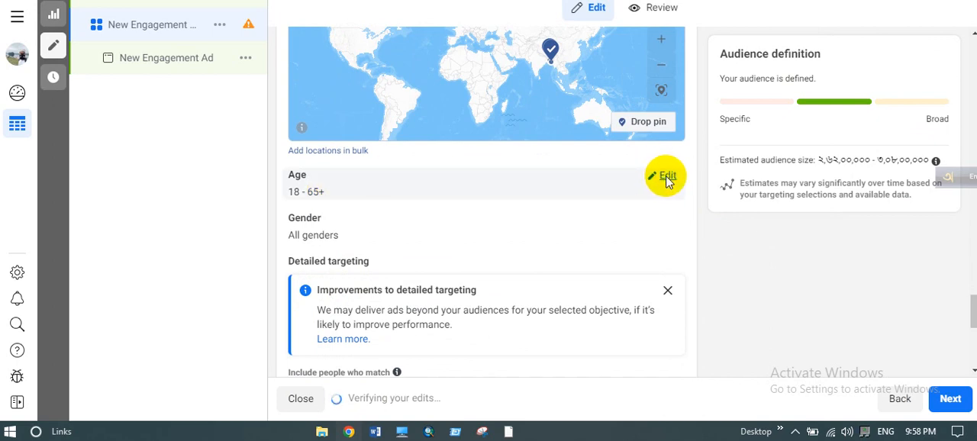
pyautogui.click(666, 177)
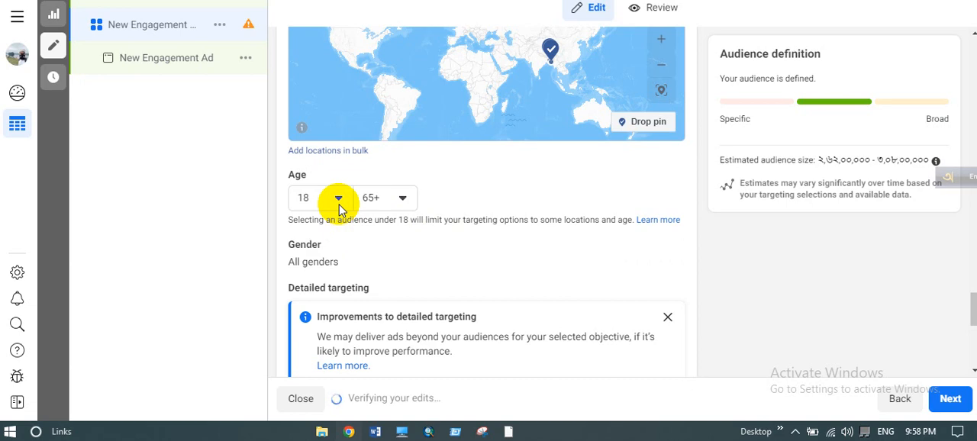
pyautogui.click(399, 208)
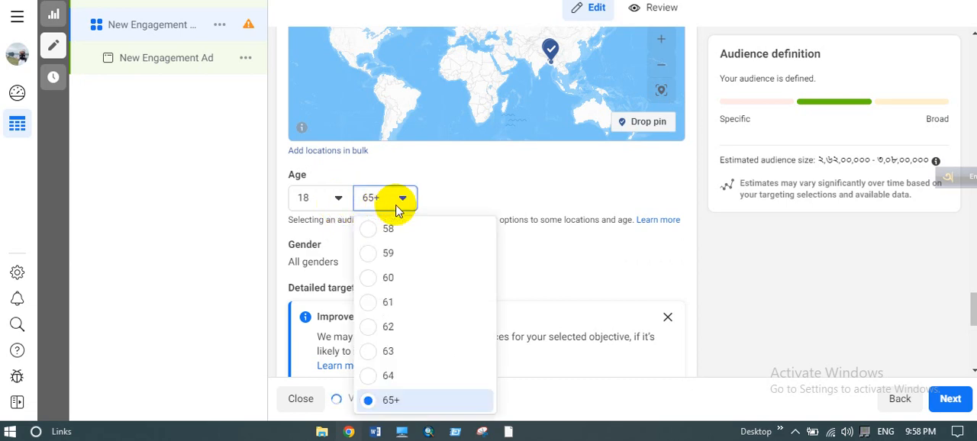
pyautogui.scroll(3, 390, 279)
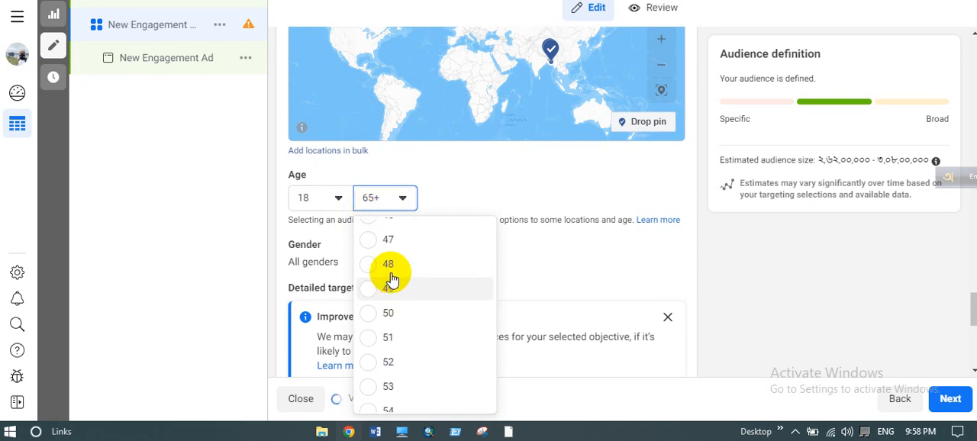
pyautogui.scroll(5, 391, 279)
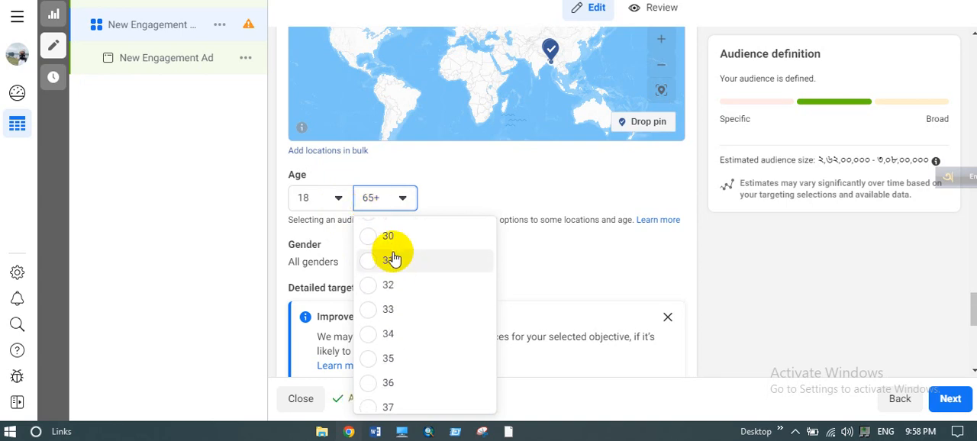
pyautogui.click(385, 238)
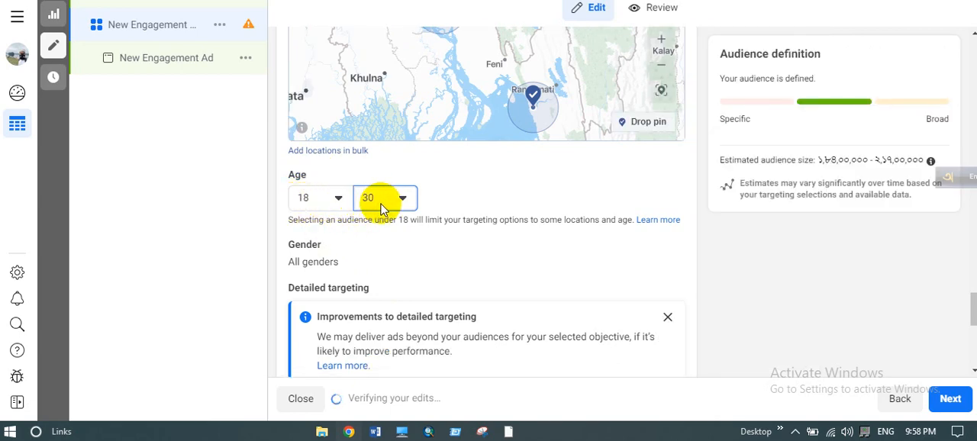
# - Set the audience age range to a minimum of 30 and a maximum of 50
pyautogui.click(339, 205)
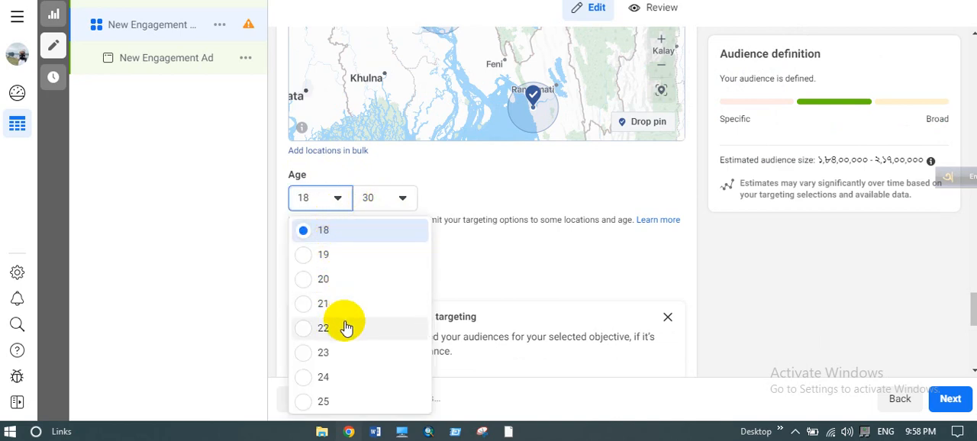
pyautogui.scroll(-1, 346, 328)
pyautogui.scroll(-1, 345, 324)
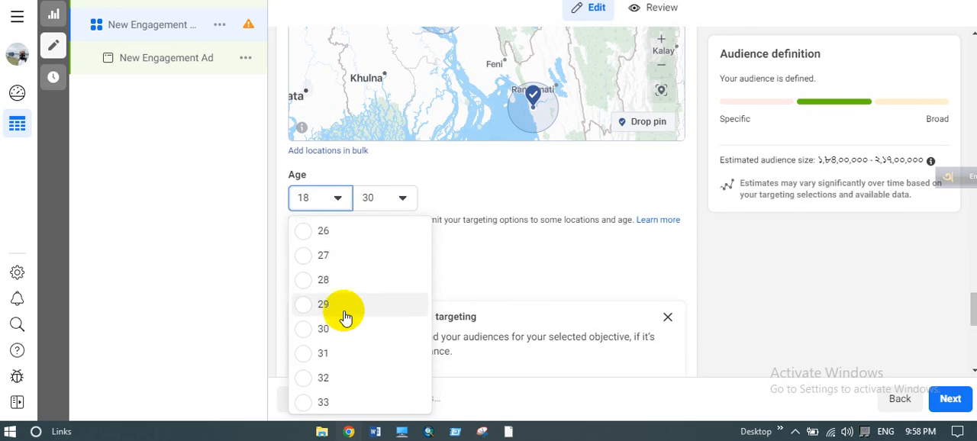
pyautogui.click(333, 320)
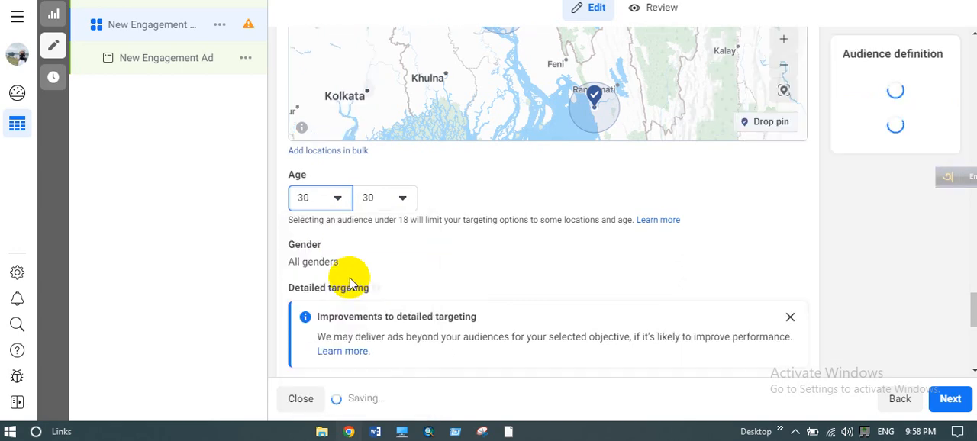
pyautogui.click(384, 196)
pyautogui.scroll(-3, 416, 355)
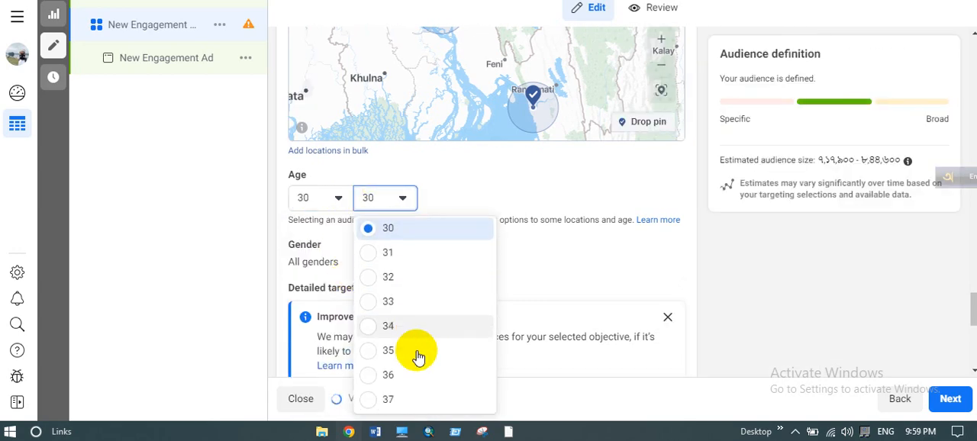
pyautogui.scroll(-2, 417, 355)
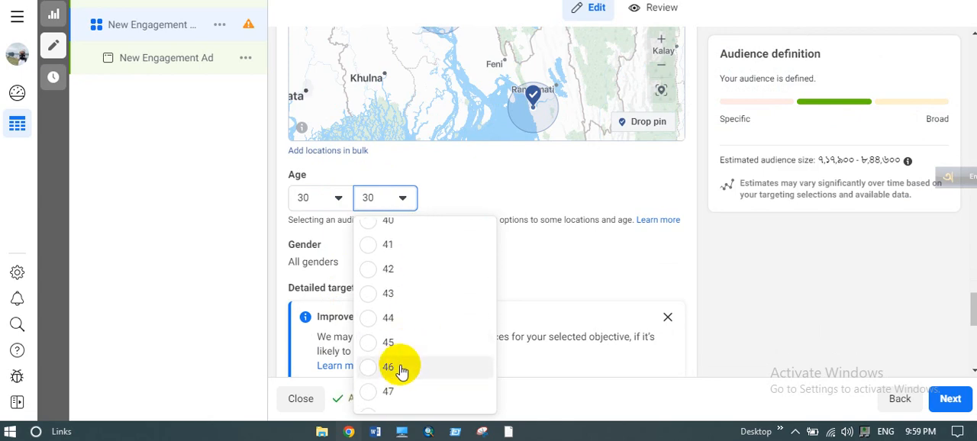
pyautogui.scroll(-1, 405, 393)
pyautogui.click(407, 386)
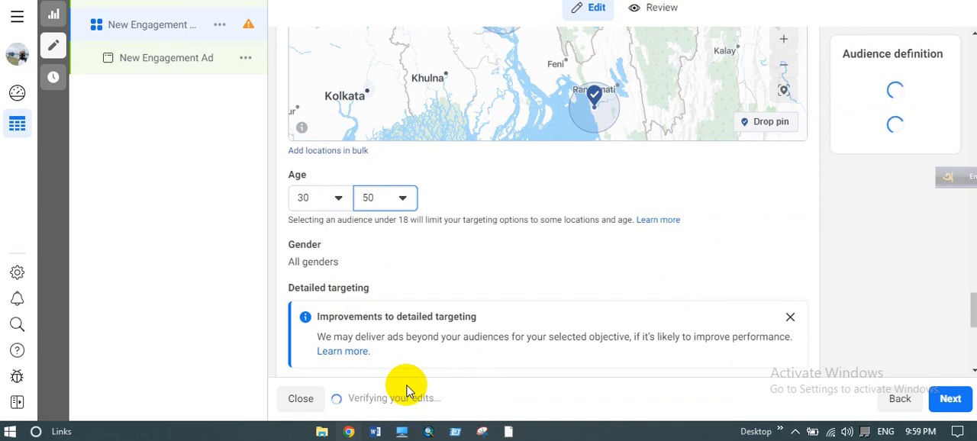
# - Edit the audience gender, trying Women and Men before returning the selection to All
pyautogui.scroll(-1, 412, 252)
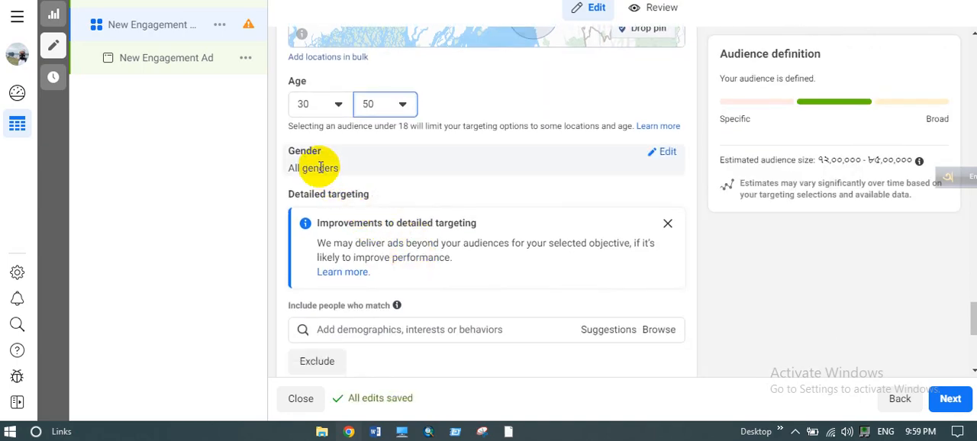
pyautogui.click(669, 152)
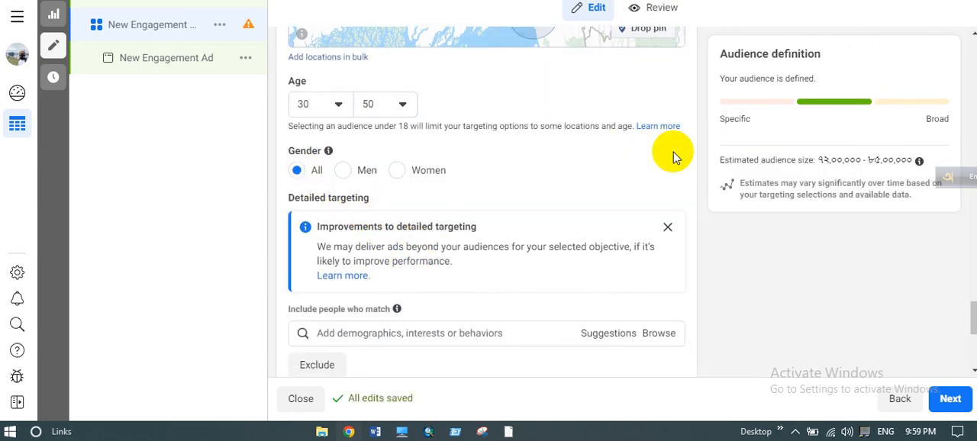
pyautogui.click(394, 171)
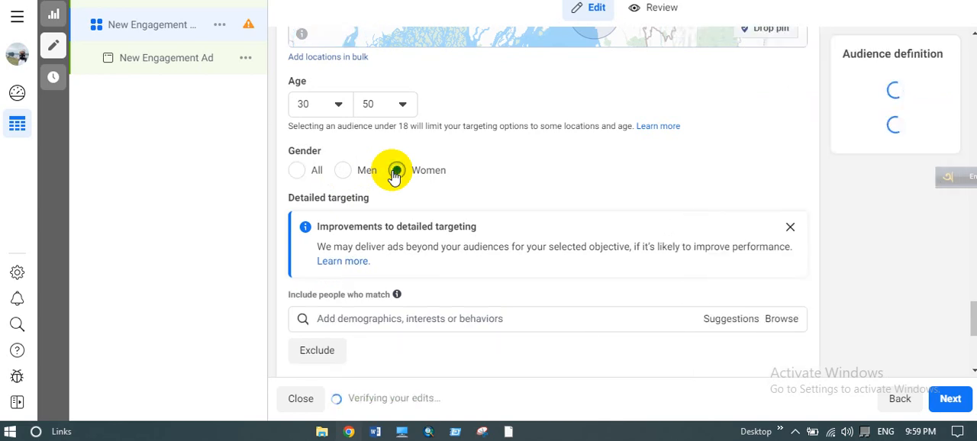
pyautogui.click(344, 171)
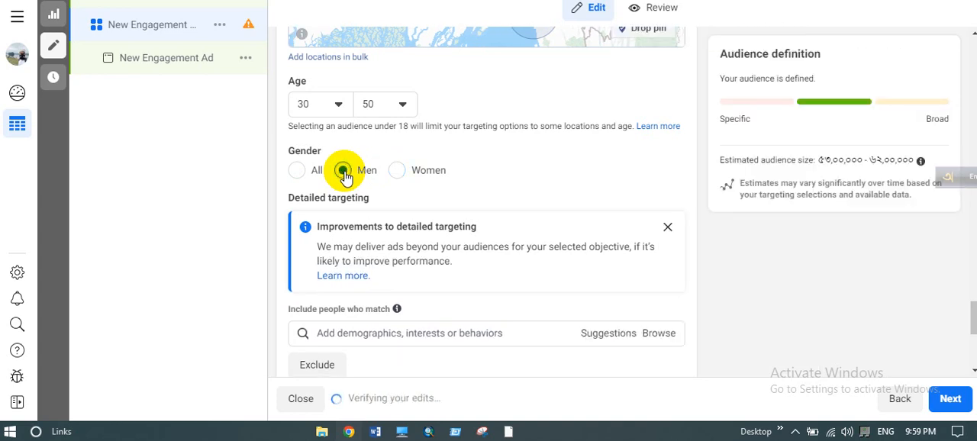
pyautogui.click(298, 170)
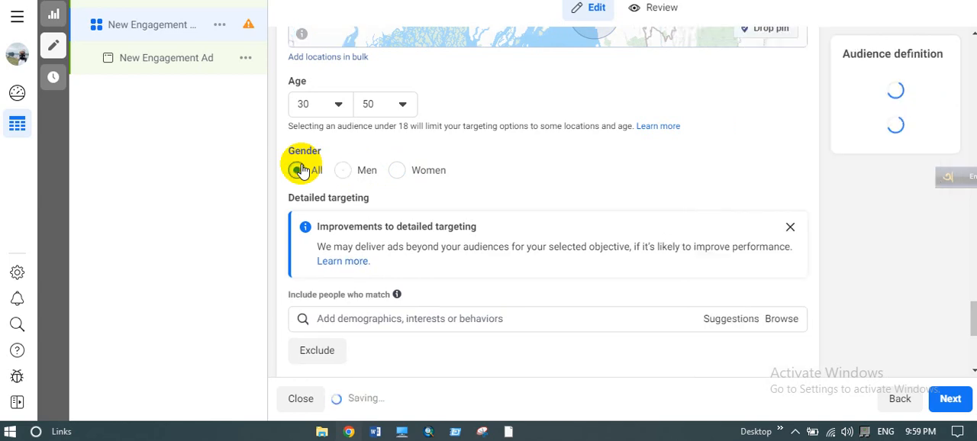
pyautogui.scroll(-2, 544, 150)
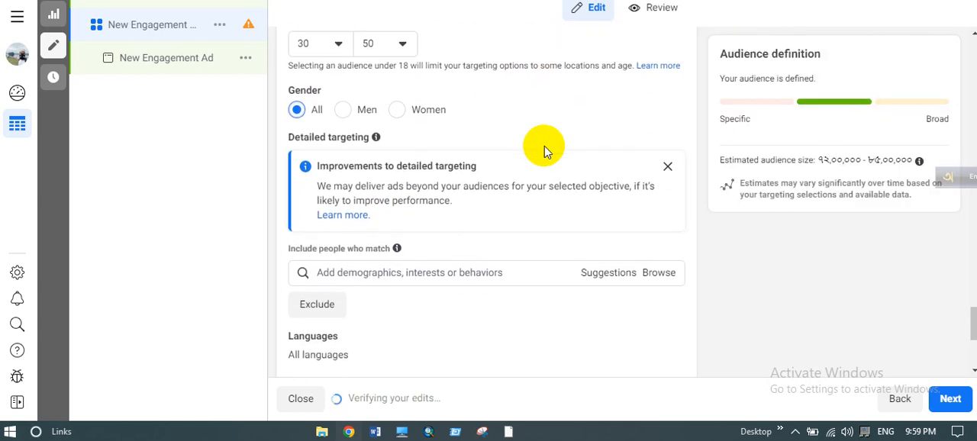
pyautogui.scroll(-3, 545, 151)
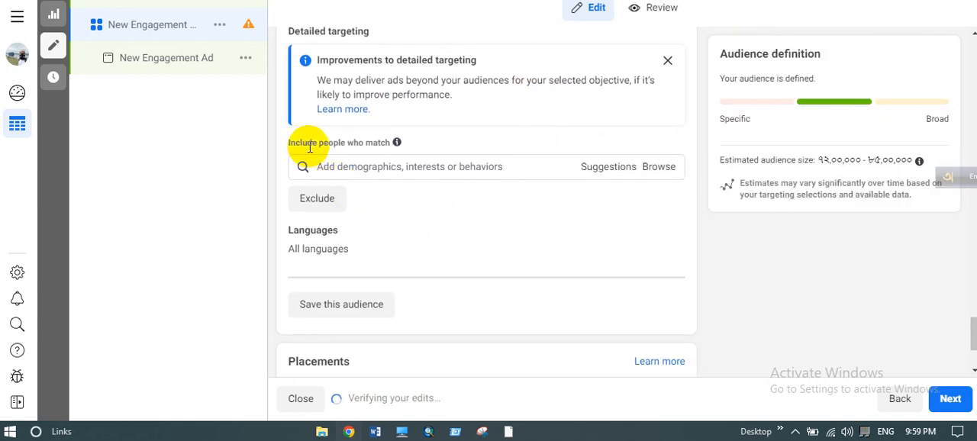
# - Add the suggested interest Career (employment) to the detailed targeting of people to include
pyautogui.moveTo(304, 143); pyautogui.dragTo(373, 153)
pyautogui.click(373, 153)
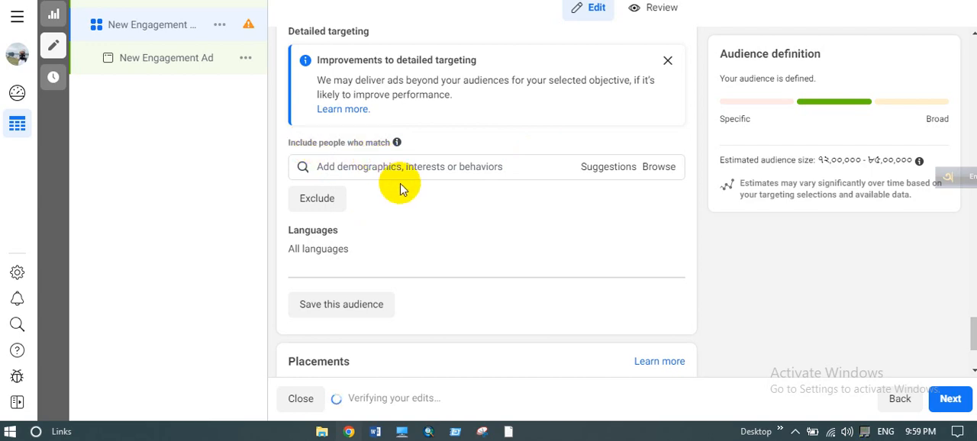
pyautogui.scroll(-1, 400, 189)
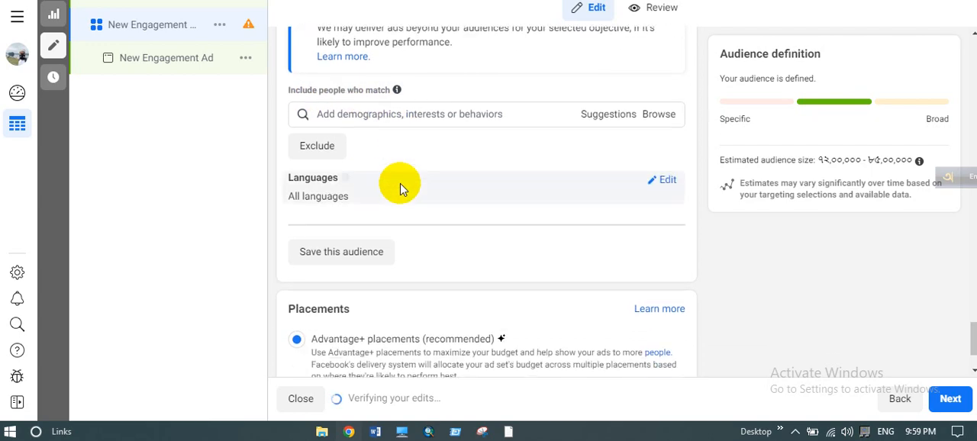
pyautogui.click(469, 112)
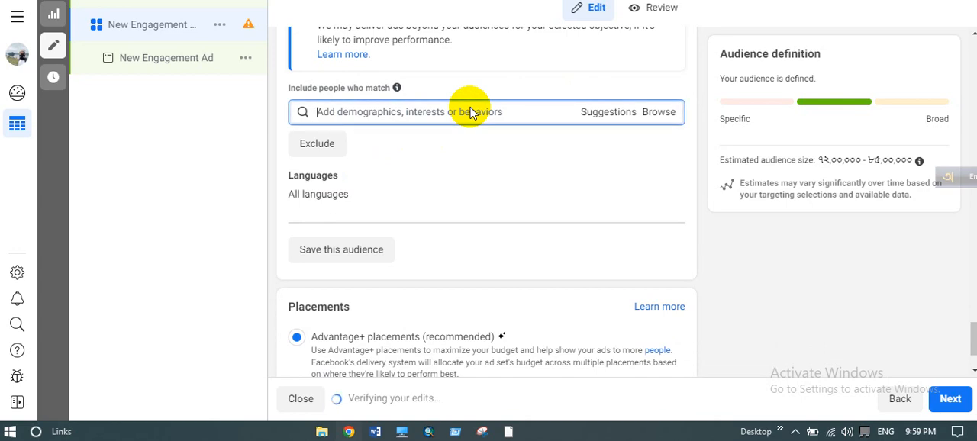
pyautogui.click(599, 115)
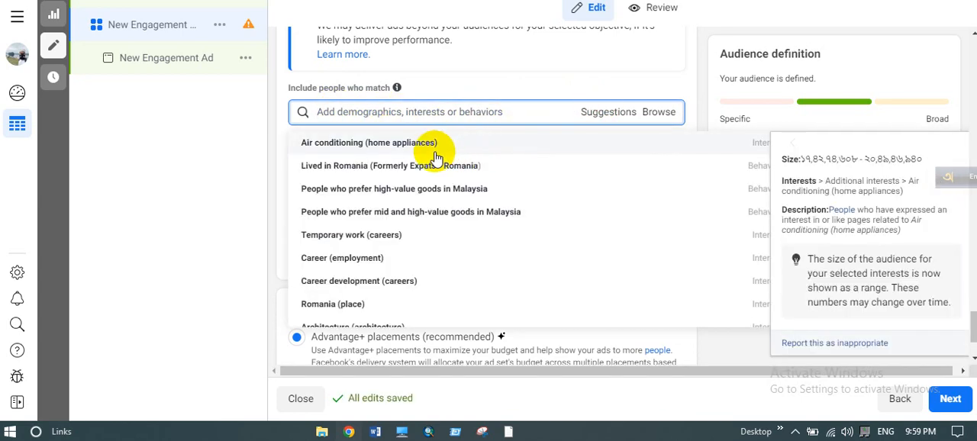
pyautogui.scroll(-2, 415, 255)
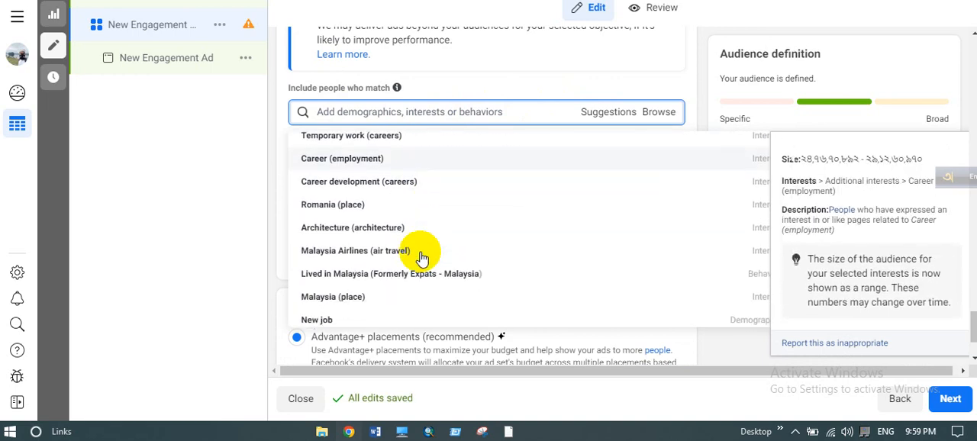
pyautogui.scroll(2, 422, 258)
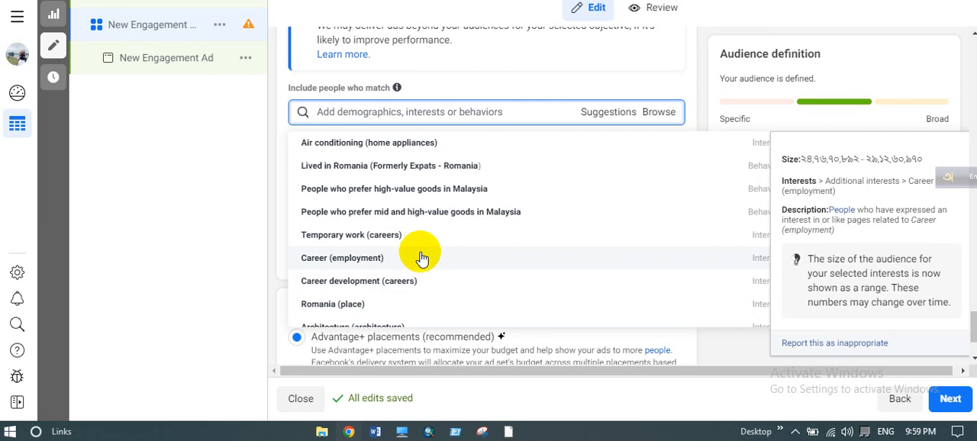
pyautogui.scroll(-2, 423, 258)
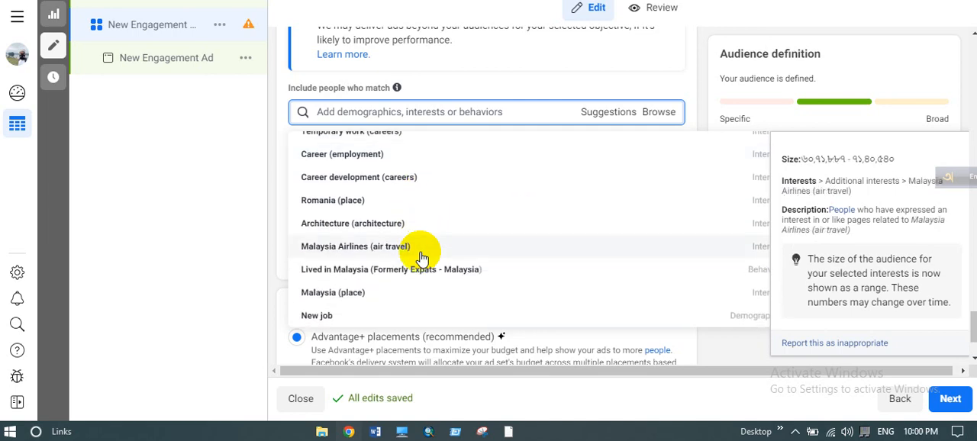
pyautogui.click(418, 162)
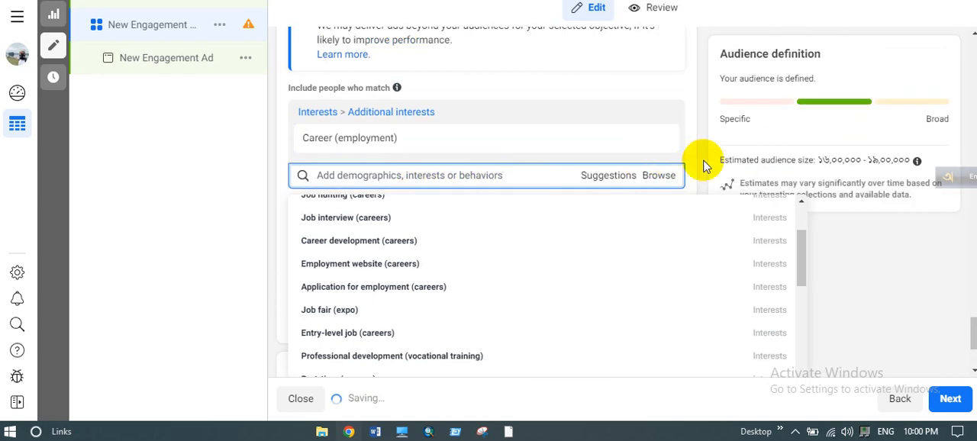
# - Browse the Education demographics, add undergrad years 2023 to 2027 to the targeting, and look at the Schools search
pyautogui.click(613, 182)
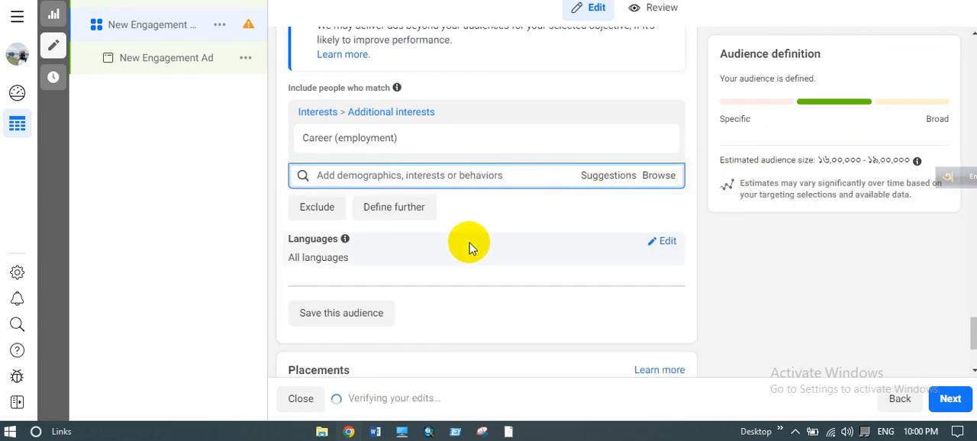
pyautogui.click(660, 178)
pyautogui.click(565, 204)
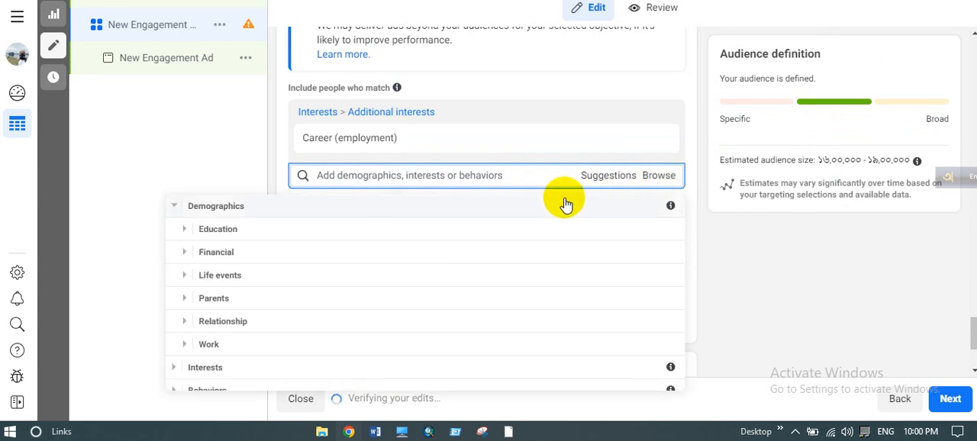
pyautogui.click(423, 238)
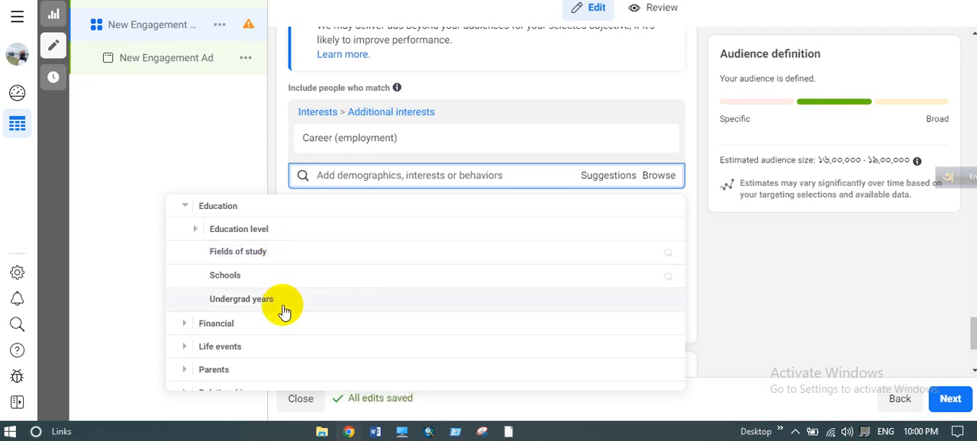
pyautogui.click(283, 305)
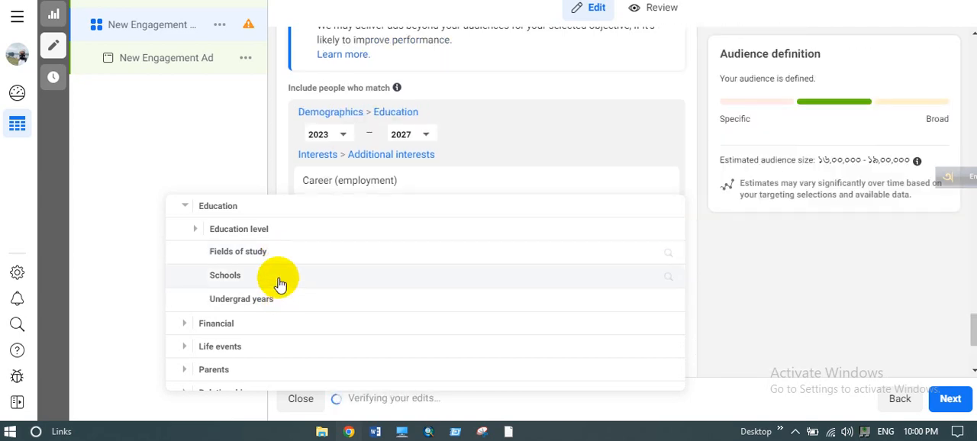
pyautogui.click(279, 280)
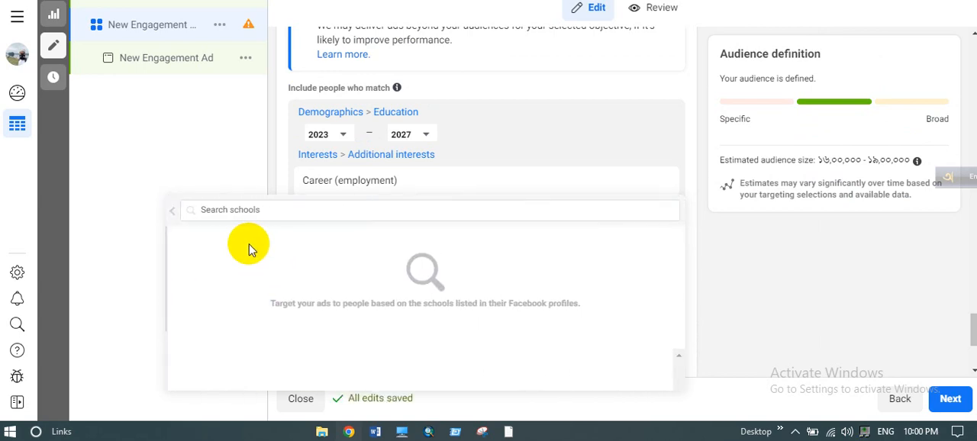
pyautogui.click(172, 210)
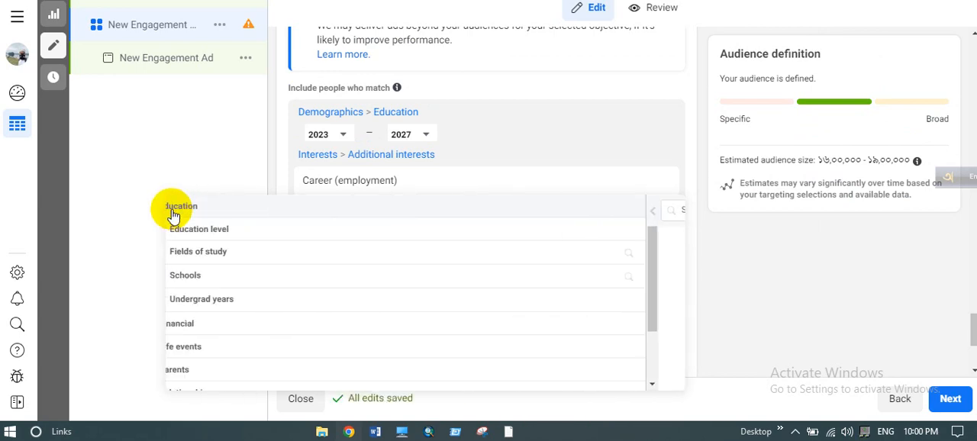
# - Add the education levels Associate degree, College grad, Doctorate degree and High school grad to the detailed targeting
pyautogui.click(231, 237)
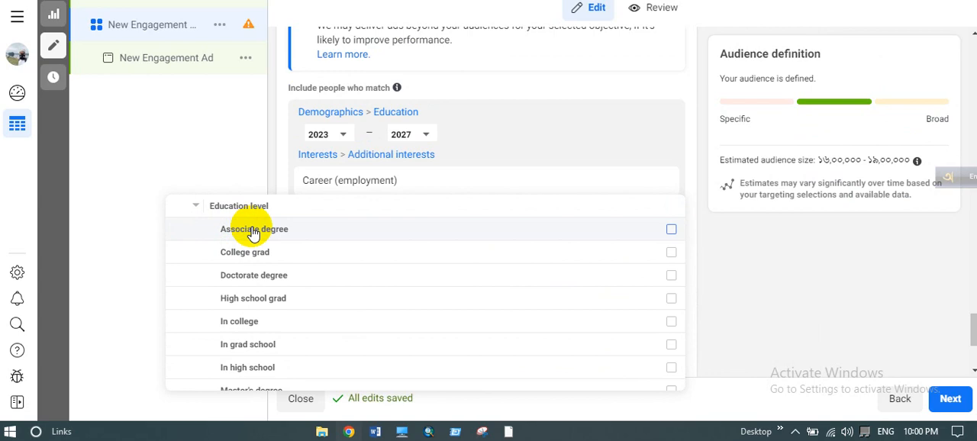
pyautogui.click(255, 233)
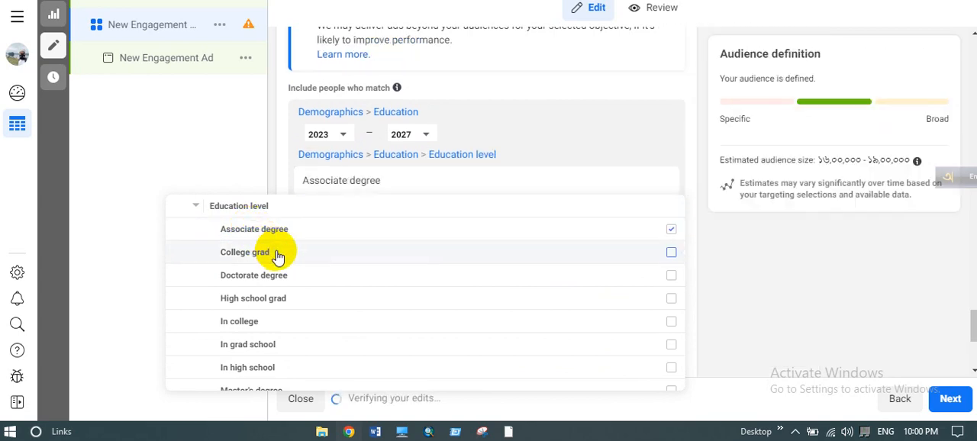
pyautogui.click(278, 257)
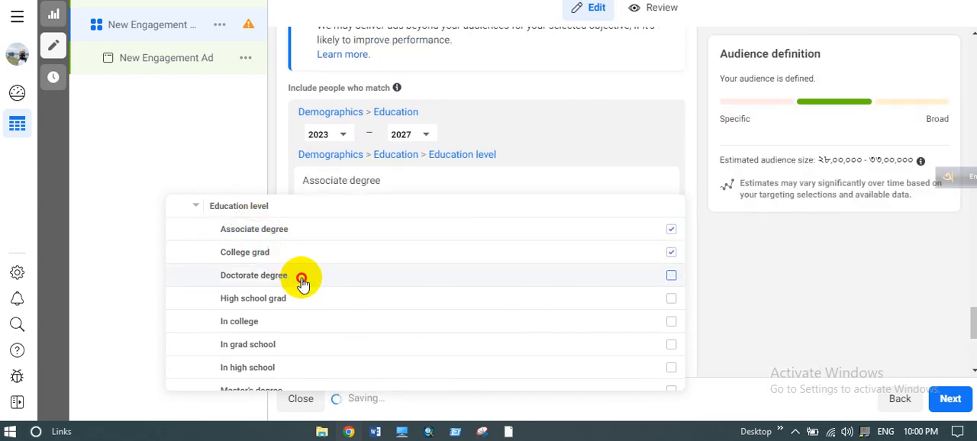
pyautogui.click(303, 284)
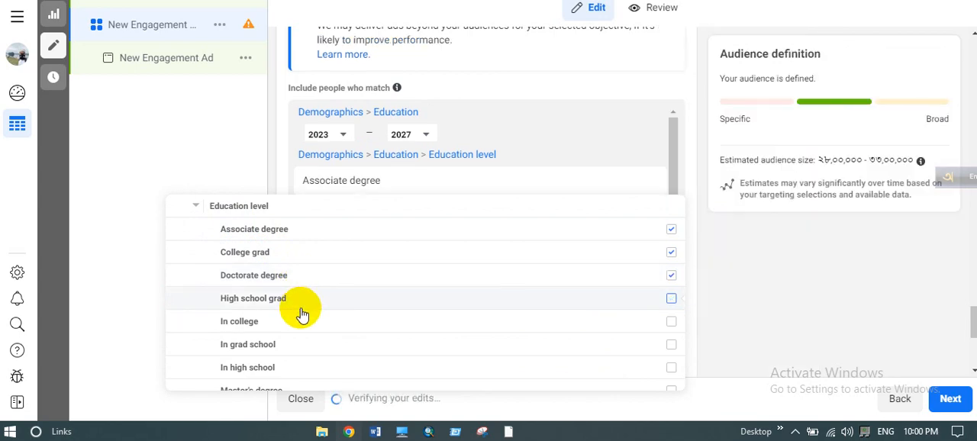
pyautogui.click(196, 206)
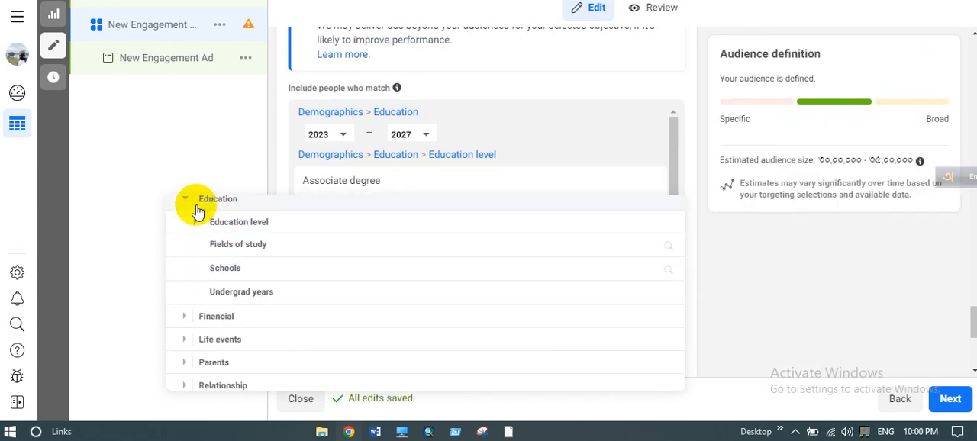
# - Add the financial demographic Household income: top 10%-25% of ZIP codes (US) to the detailed targeting
pyautogui.scroll(-2, 242, 252)
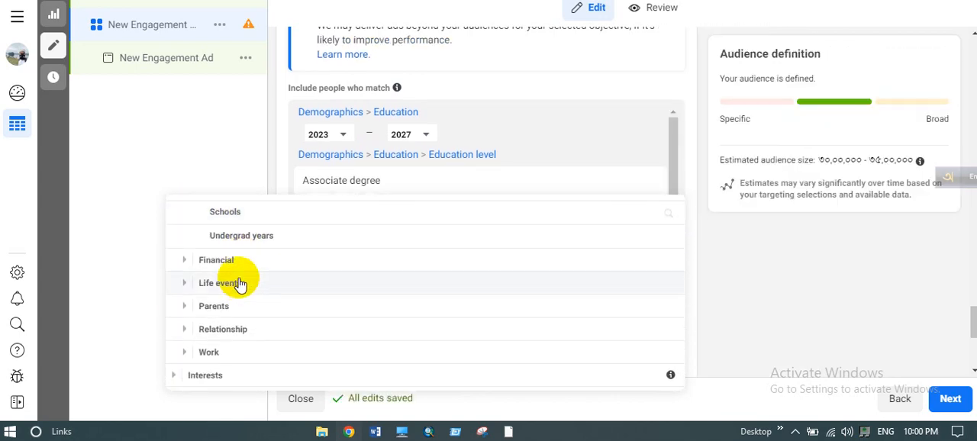
pyautogui.click(215, 263)
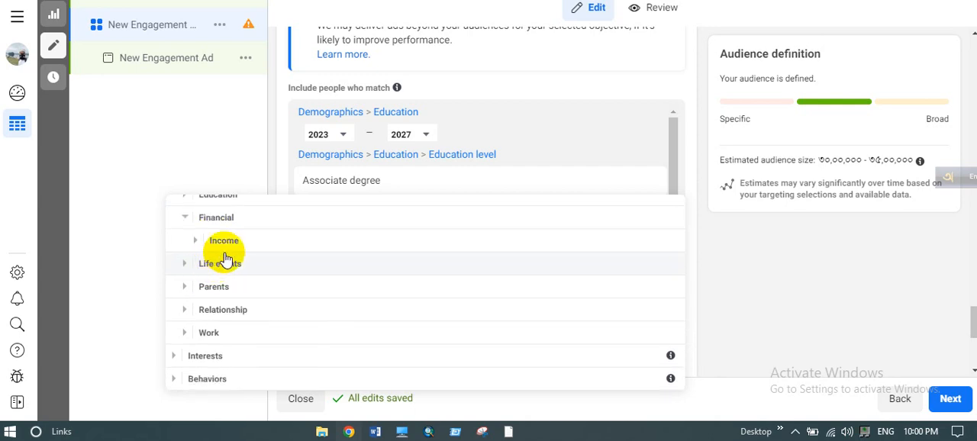
pyautogui.click(235, 247)
pyautogui.moveTo(239, 253)
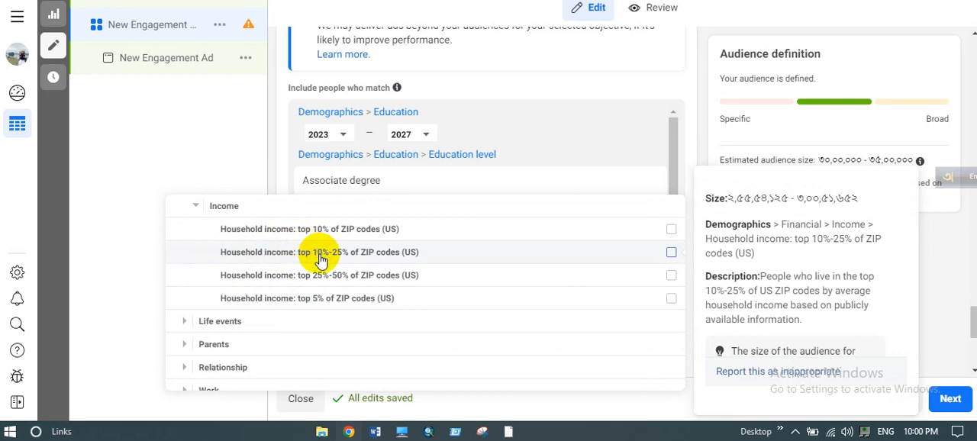
pyautogui.click(297, 253)
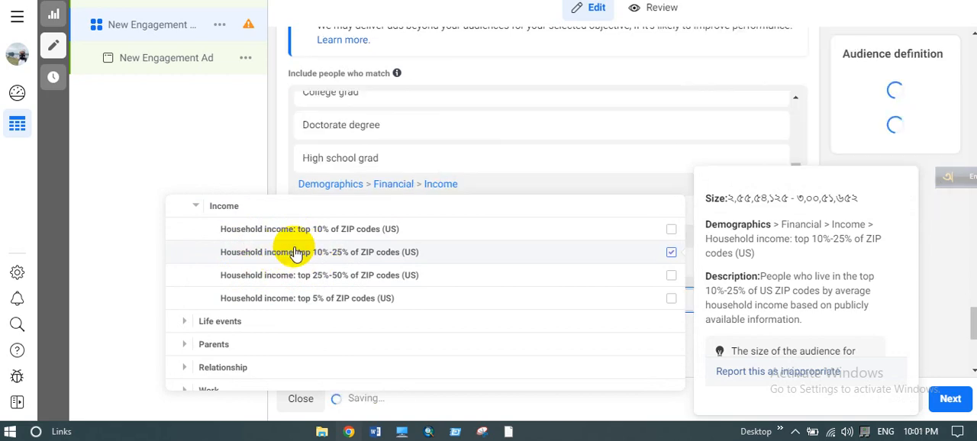
# - Add the life events Upcoming birthday, New job and New relationship to the detailed targeting
pyautogui.scroll(-1, 246, 273)
pyautogui.click(225, 269)
pyautogui.scroll(-2, 229, 272)
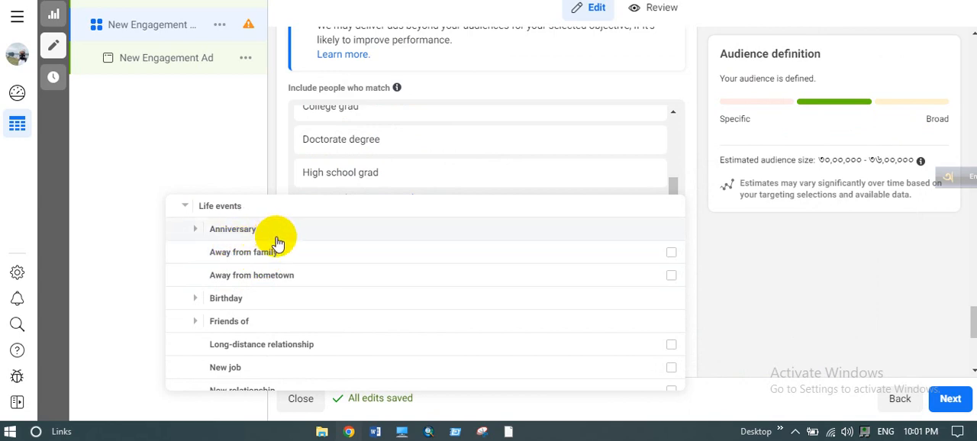
pyautogui.click(265, 305)
pyautogui.scroll(-2, 263, 305)
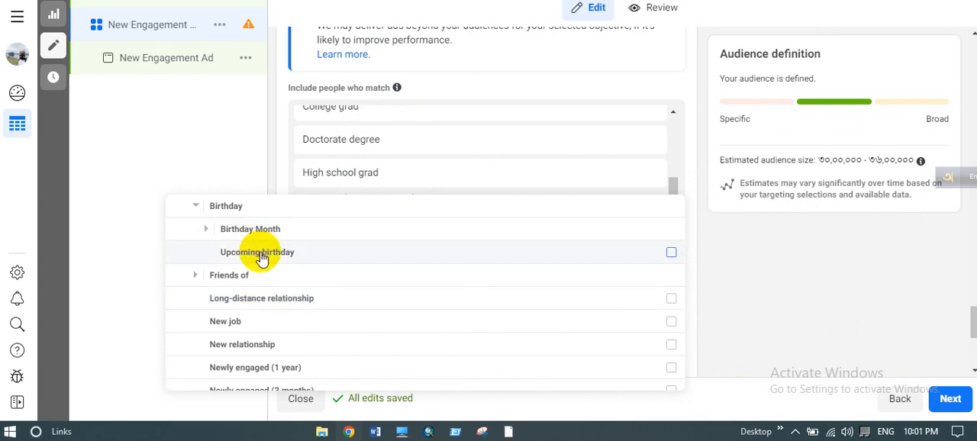
pyautogui.click(260, 253)
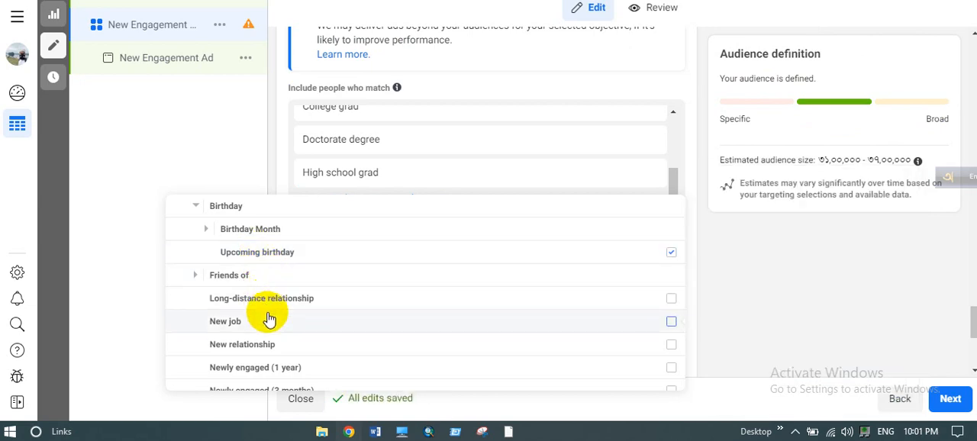
pyautogui.moveTo(271, 325)
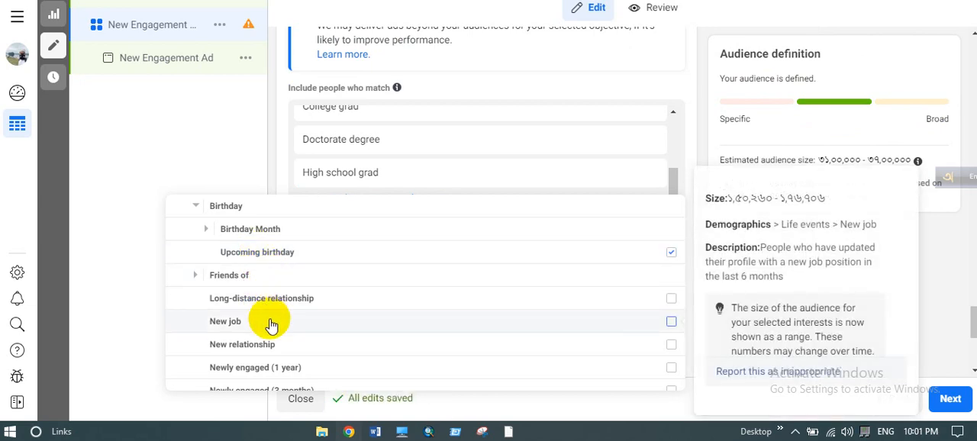
pyautogui.click(270, 325)
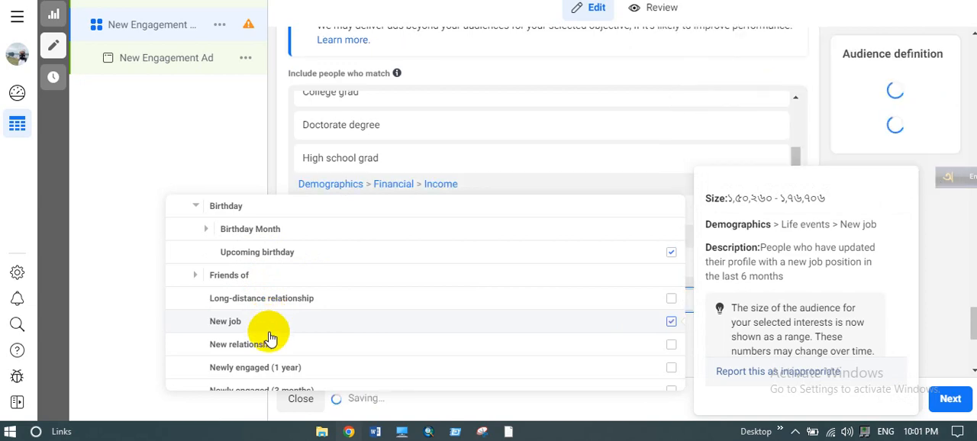
pyautogui.click(271, 350)
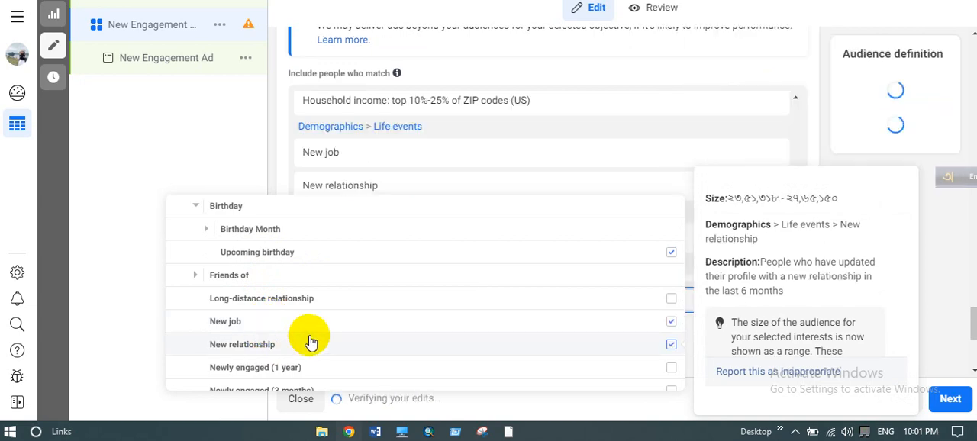
# - Check the employer search under Work demographics, and add the industry Arts, Entertainment, Sports and Media to the detailed targeting
pyautogui.scroll(-3, 312, 323)
pyautogui.scroll(-2, 311, 325)
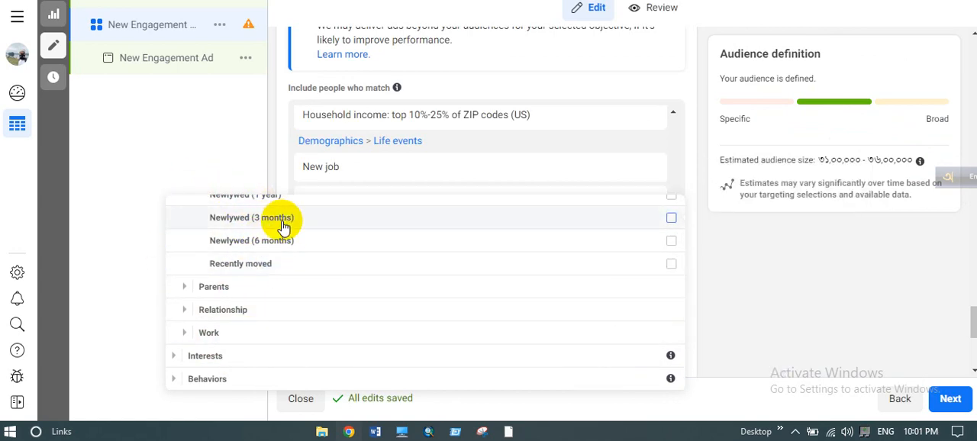
pyautogui.click(213, 335)
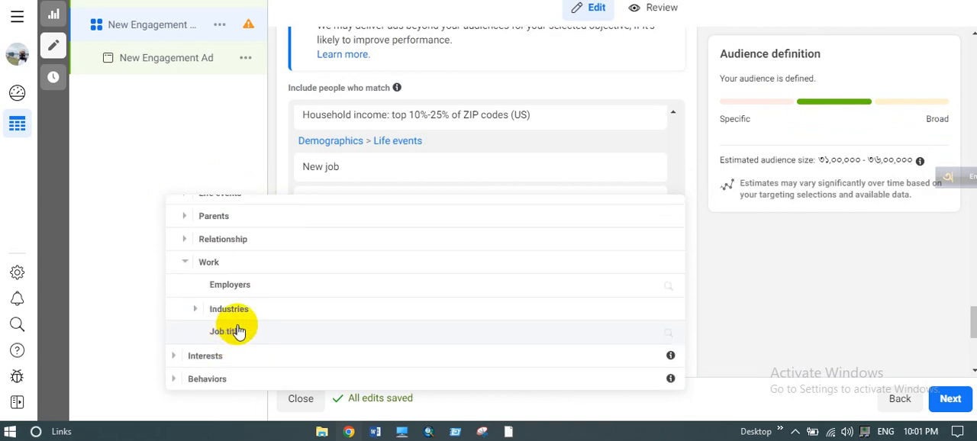
pyautogui.click(229, 289)
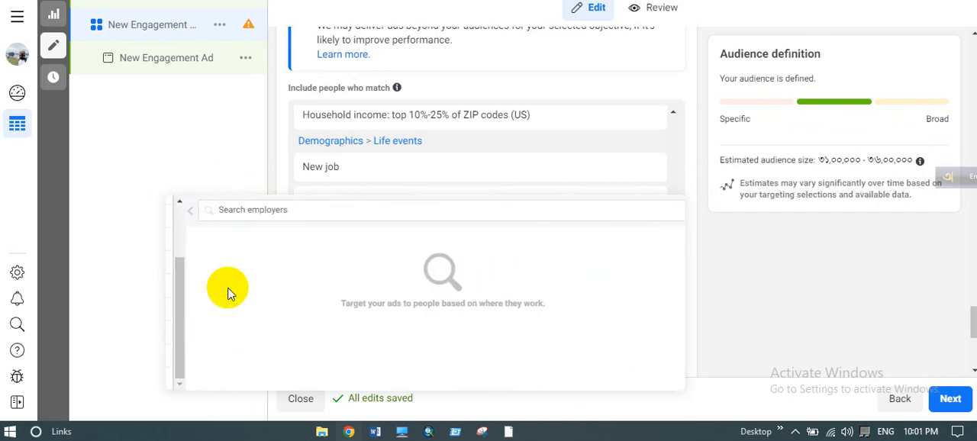
pyautogui.click(171, 218)
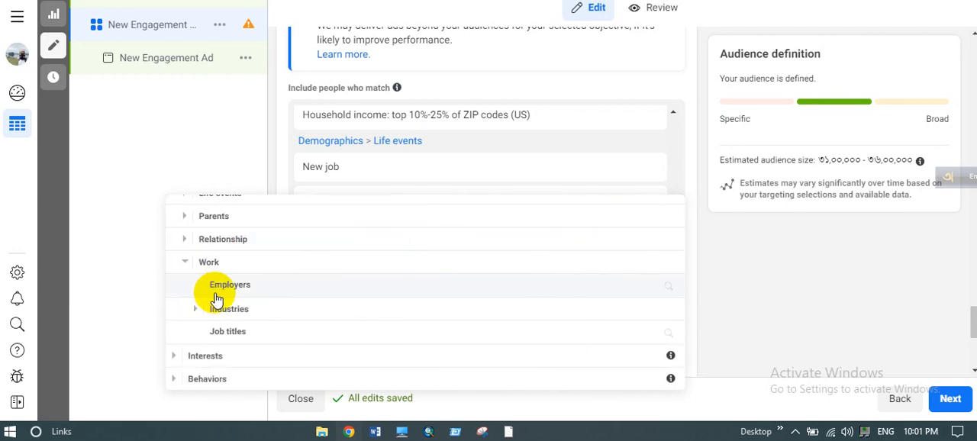
pyautogui.click(231, 307)
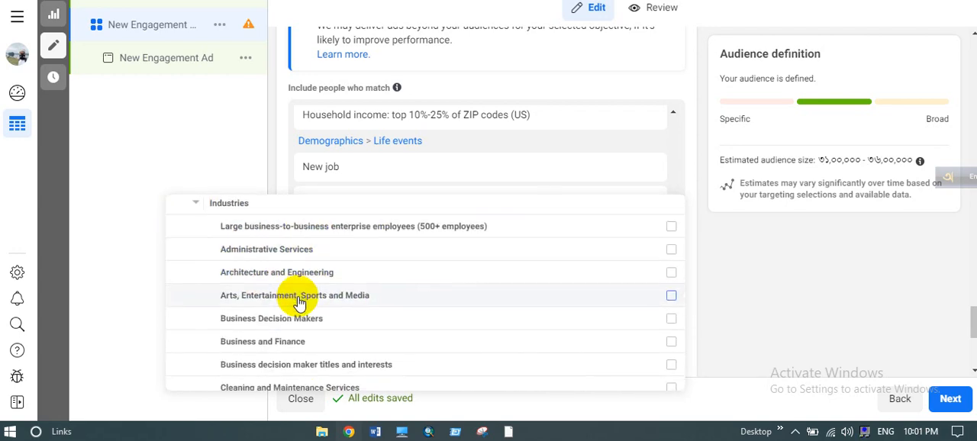
pyautogui.scroll(-1, 299, 297)
pyautogui.moveTo(239, 287)
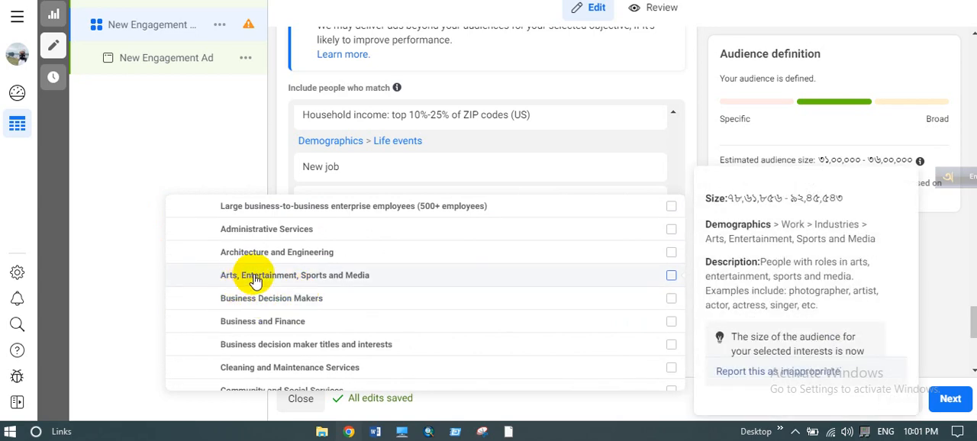
pyautogui.click(256, 278)
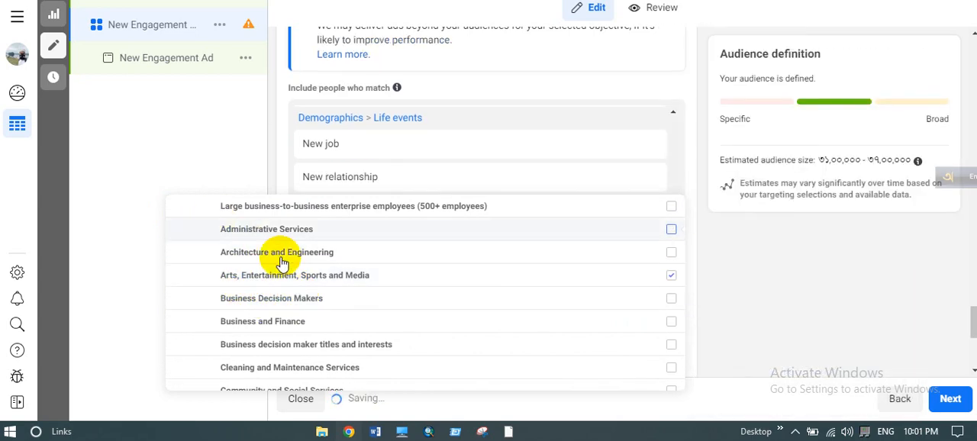
pyautogui.scroll(2, 283, 263)
pyautogui.click(198, 239)
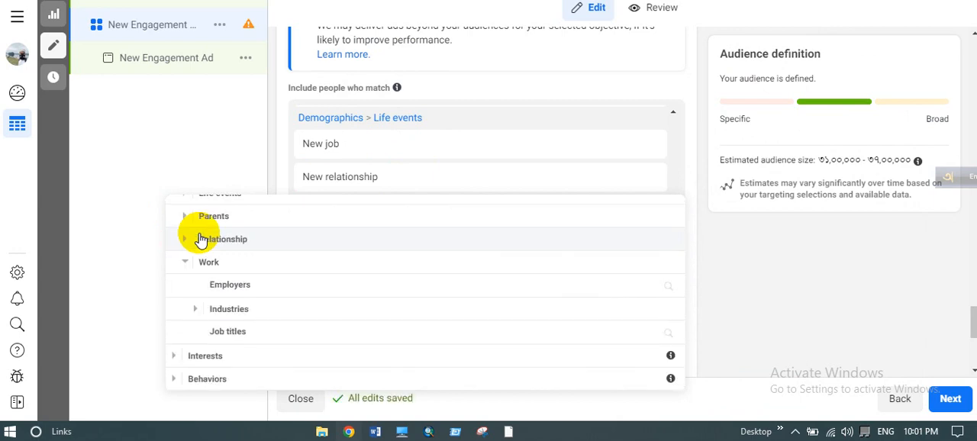
# - Add the gaming interests Puzzle video games (video games) and Racing games (video game) to the detailed targeting
pyautogui.click(239, 355)
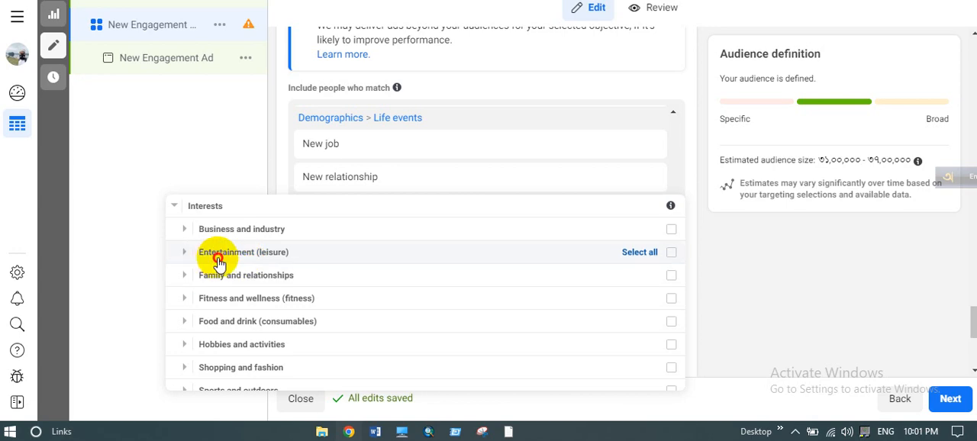
pyautogui.click(219, 259)
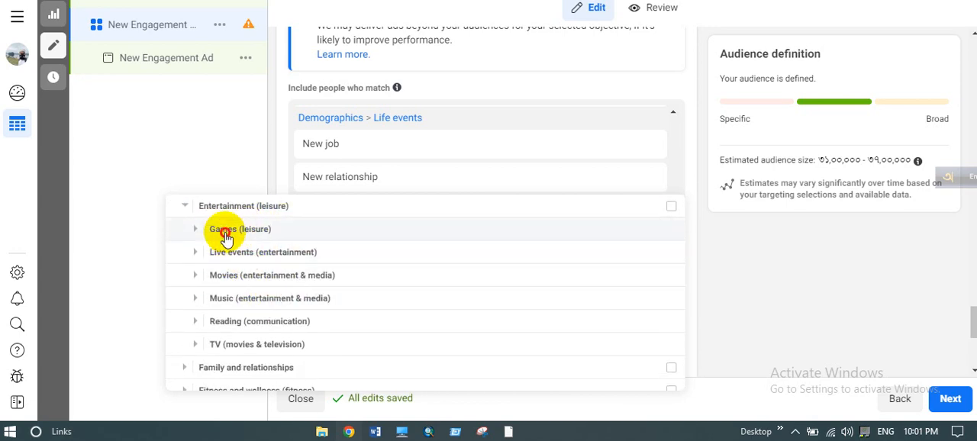
pyautogui.click(226, 236)
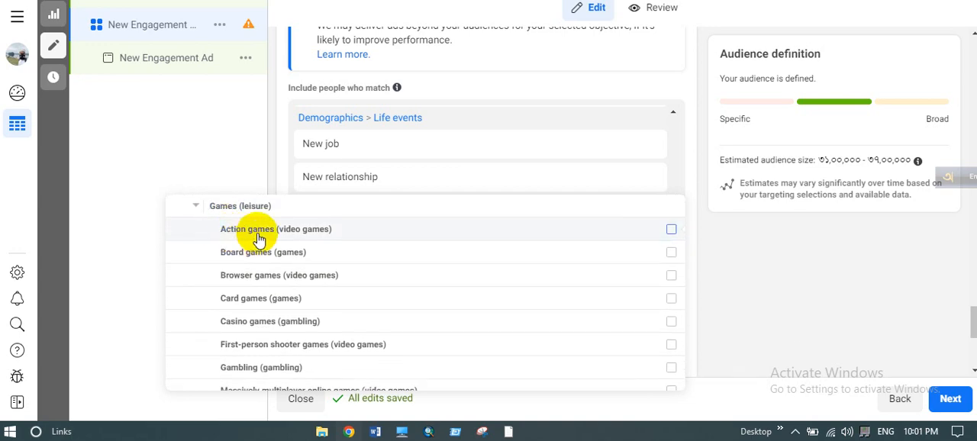
pyautogui.scroll(-1, 309, 321)
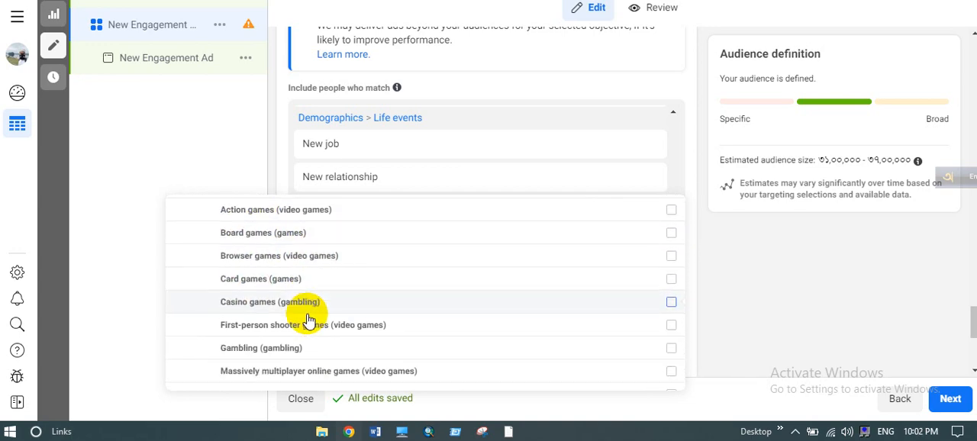
pyautogui.scroll(-5, 309, 321)
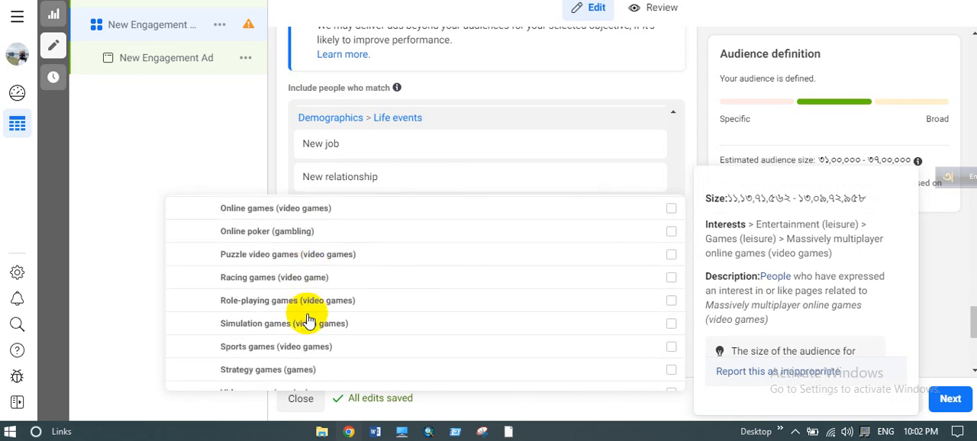
pyautogui.click(272, 260)
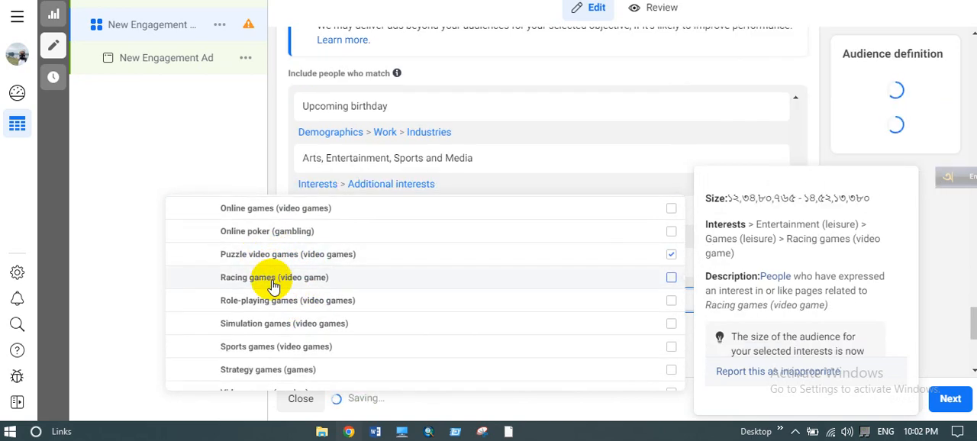
pyautogui.click(273, 280)
pyautogui.scroll(5, 228, 236)
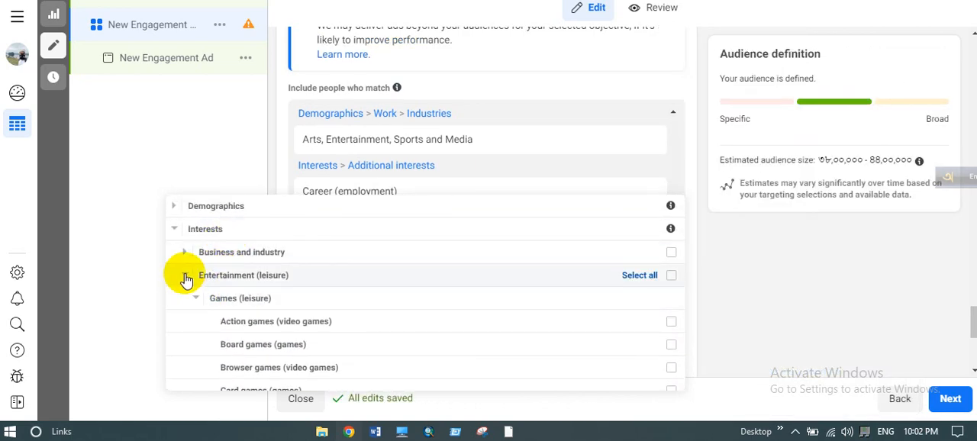
pyautogui.click(185, 276)
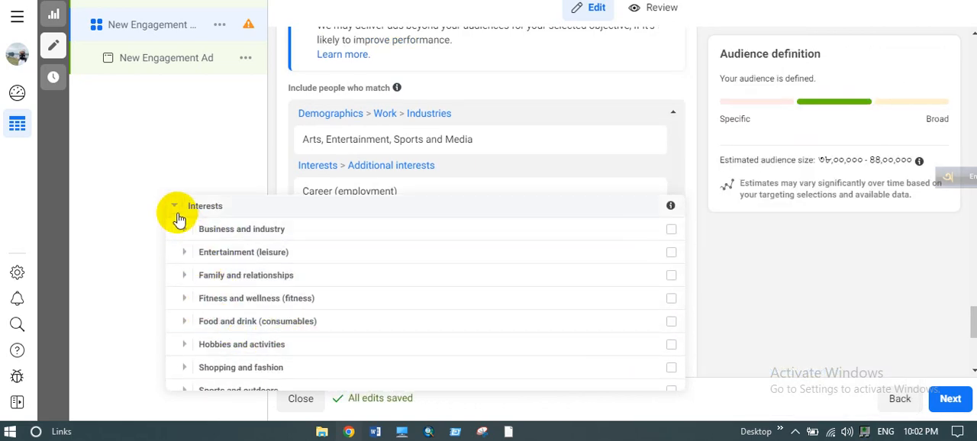
# - Add the shopping interest Discount stores (retail) from Shopping and fashion to the detailed targeting
pyautogui.scroll(-2, 259, 313)
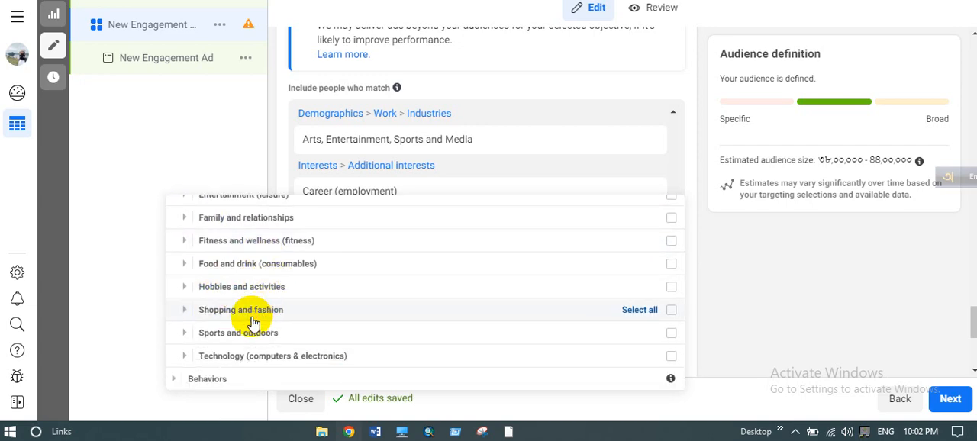
pyautogui.click(253, 315)
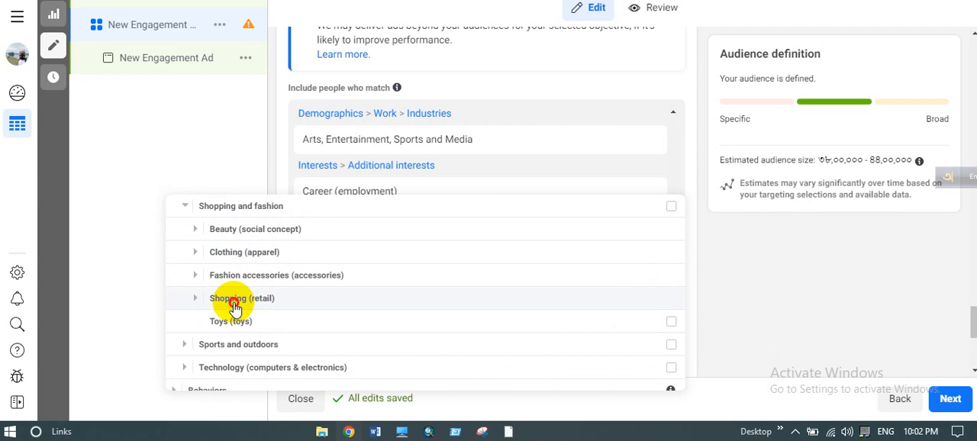
pyautogui.click(234, 303)
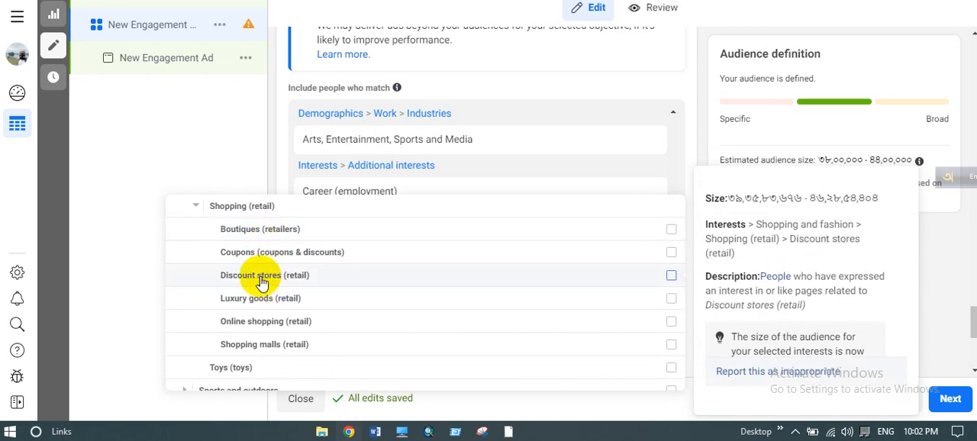
pyautogui.click(261, 282)
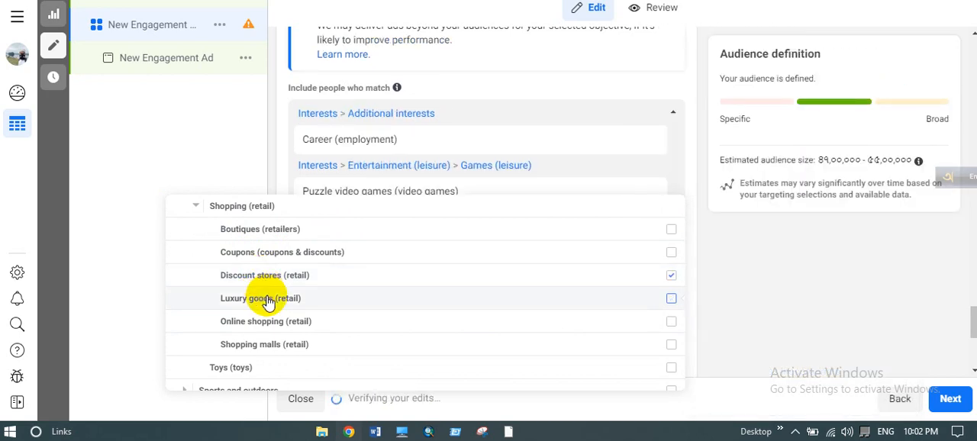
pyautogui.click(196, 206)
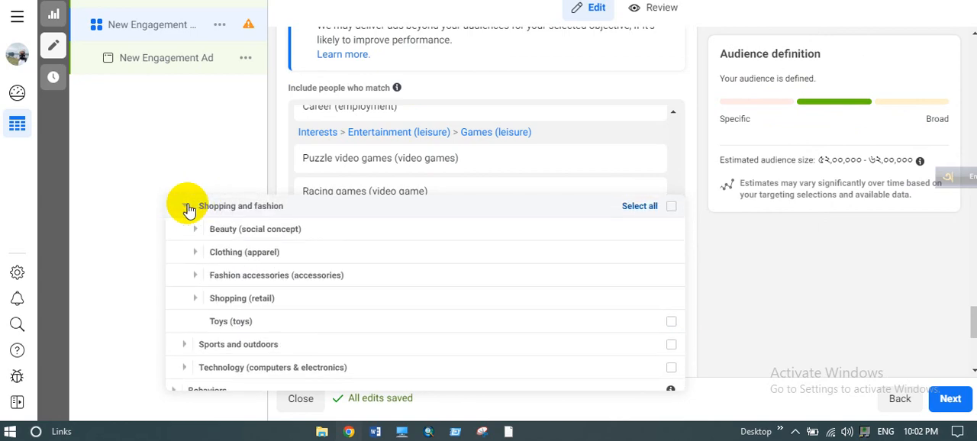
pyautogui.click(186, 206)
pyautogui.scroll(1, 186, 209)
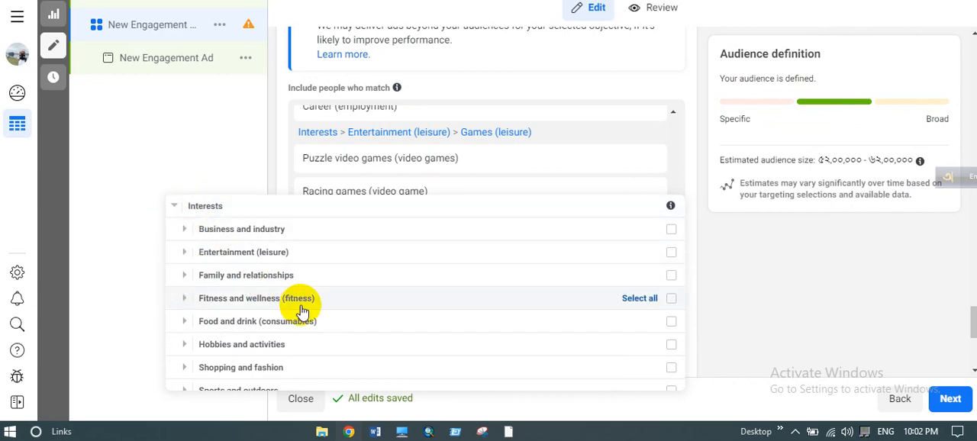
# - Add the purchase behaviour Purchase with offer to the detailed targeting
pyautogui.scroll(-1, 302, 280)
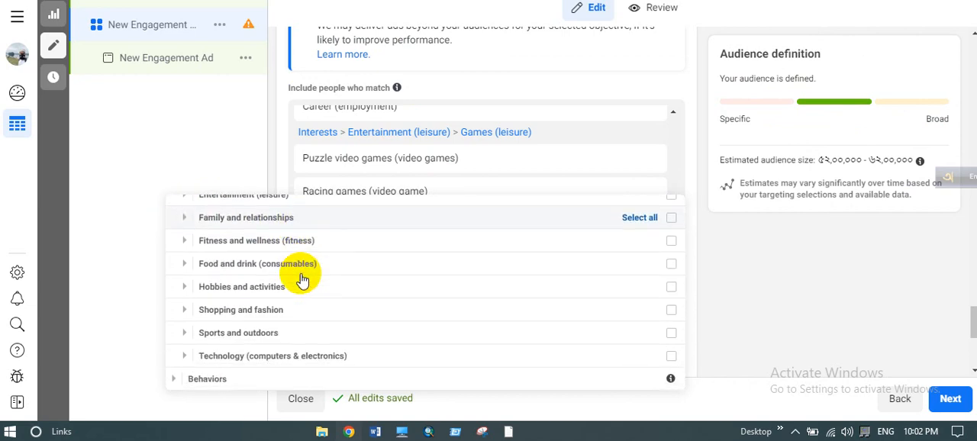
pyautogui.click(180, 380)
pyautogui.scroll(-2, 298, 322)
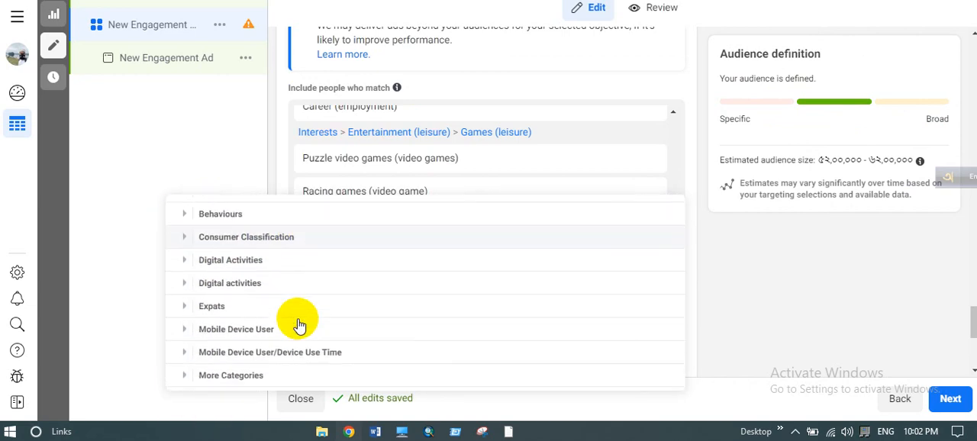
pyautogui.scroll(1, 299, 324)
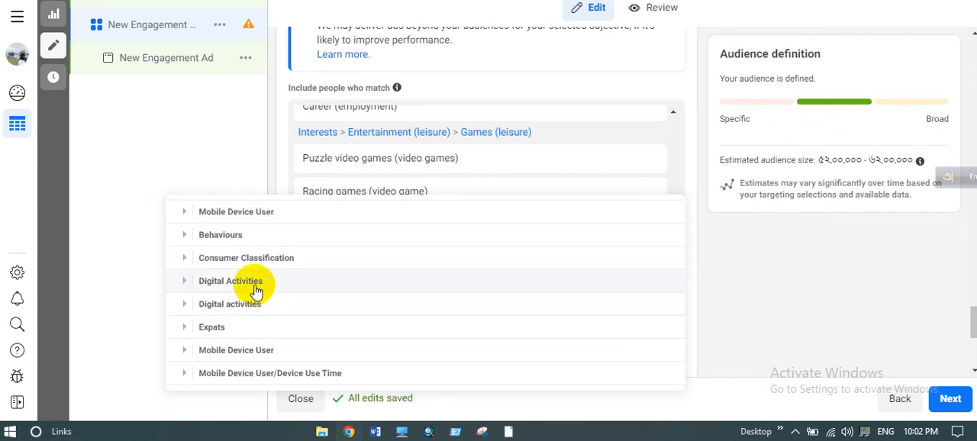
pyautogui.click(260, 243)
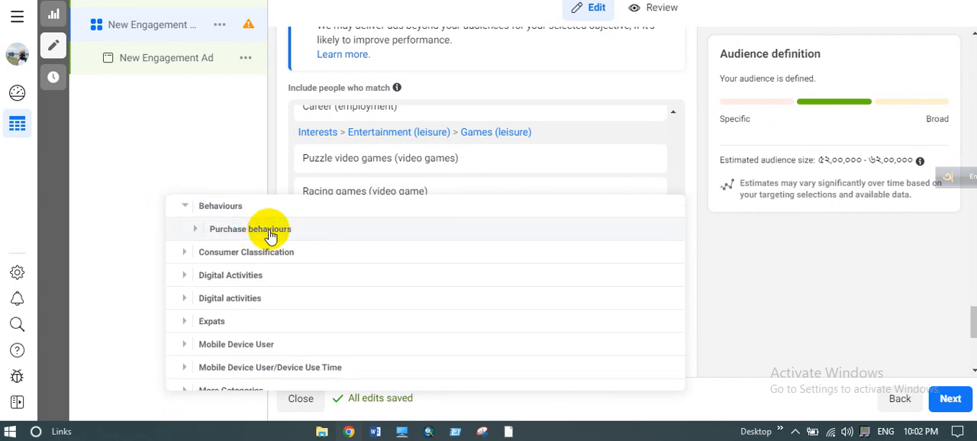
pyautogui.click(270, 233)
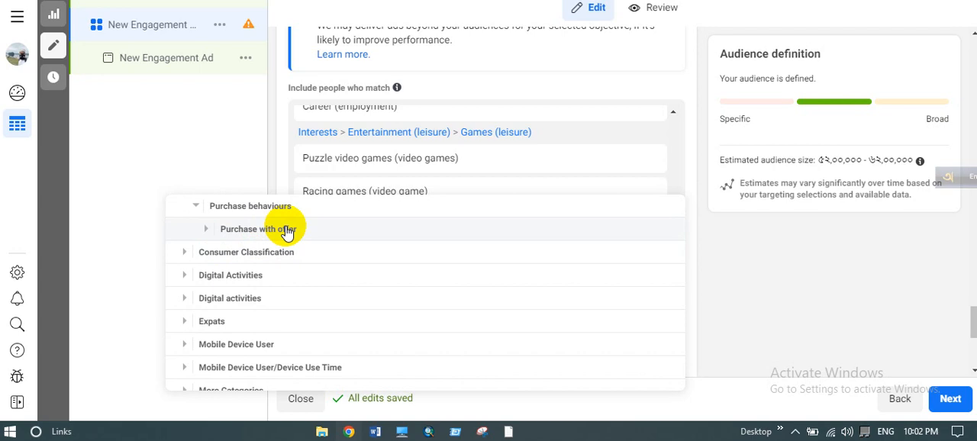
pyautogui.click(287, 231)
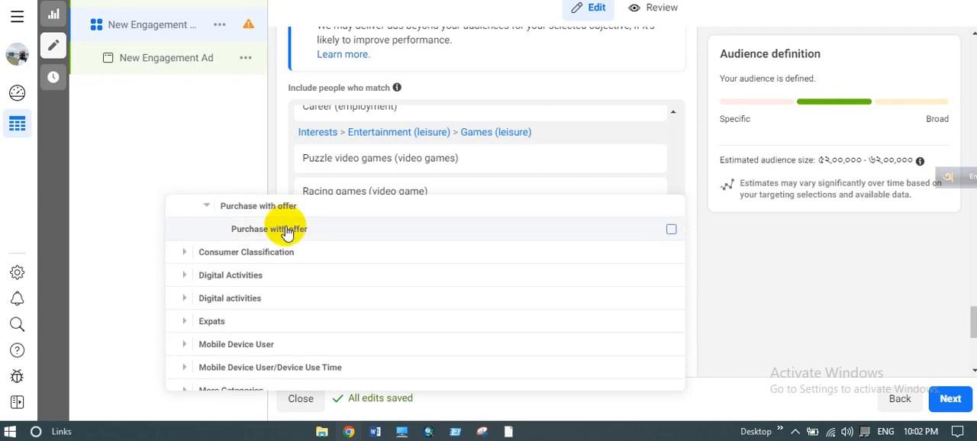
pyautogui.click(287, 232)
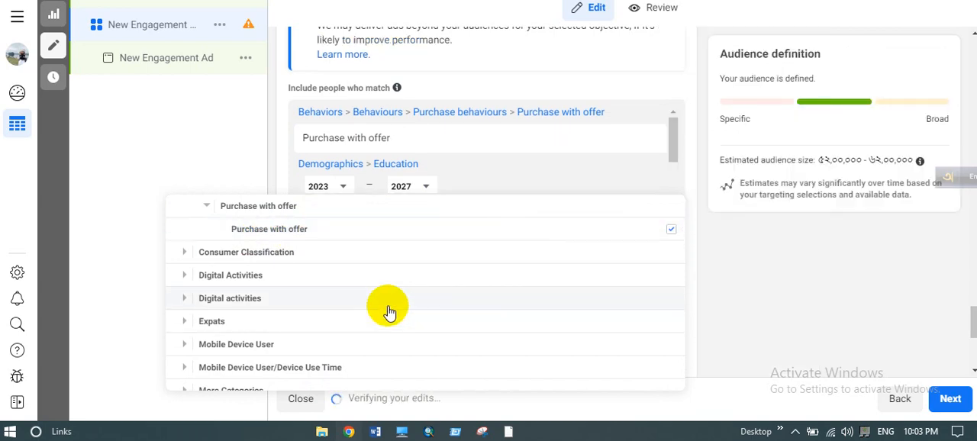
# - Add the travel behavior Frequent Travelers to the detailed targeting and close the list of targeting categories
pyautogui.scroll(-1, 389, 304)
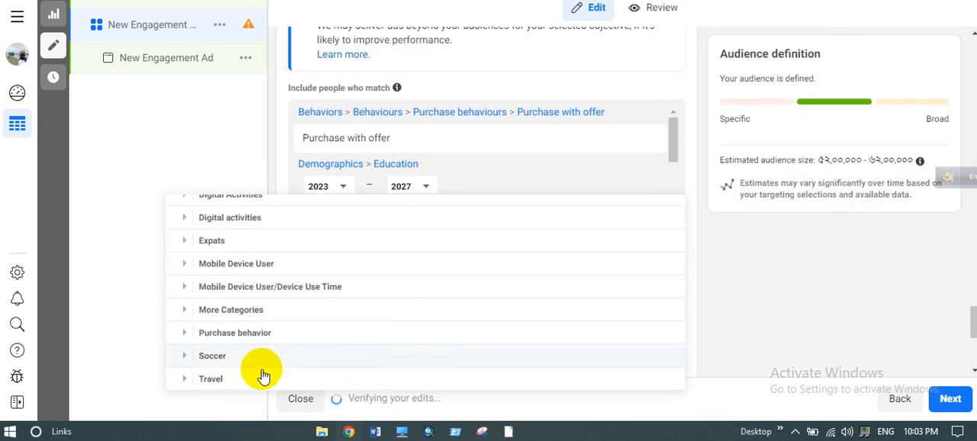
pyautogui.scroll(-2, 248, 387)
pyautogui.moveTo(245, 314)
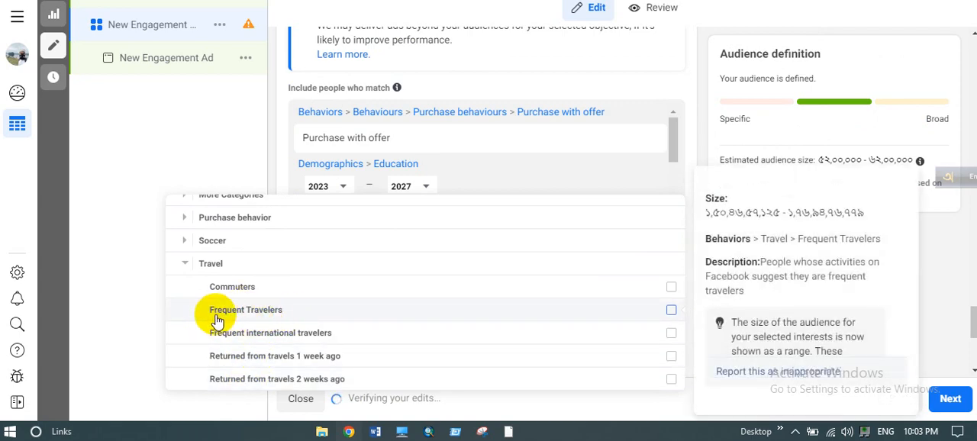
pyautogui.click(233, 318)
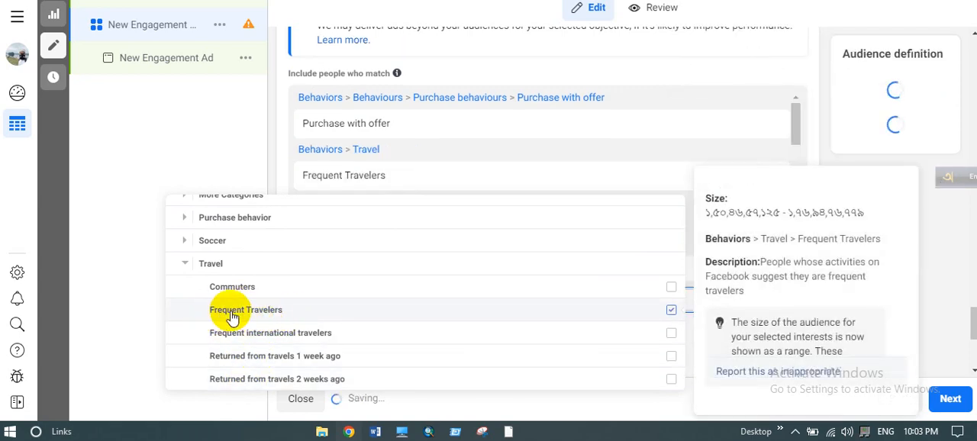
pyautogui.scroll(3, 272, 316)
pyautogui.scroll(2, 275, 317)
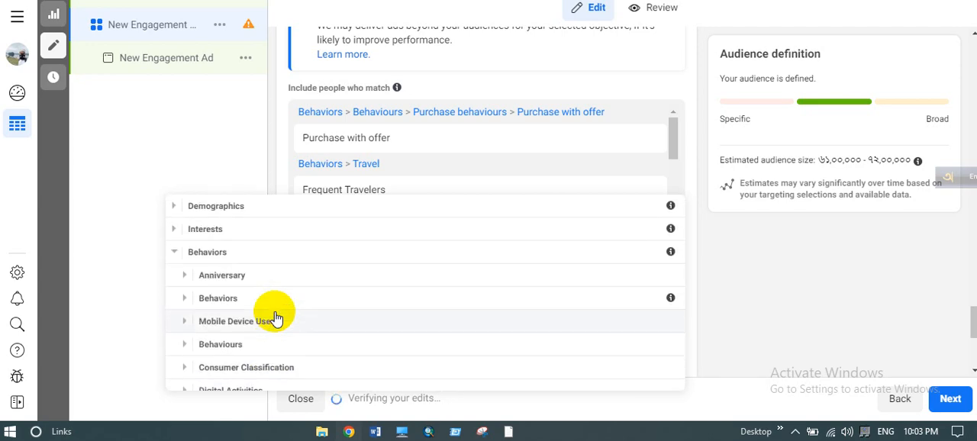
pyautogui.scroll(-5, 275, 318)
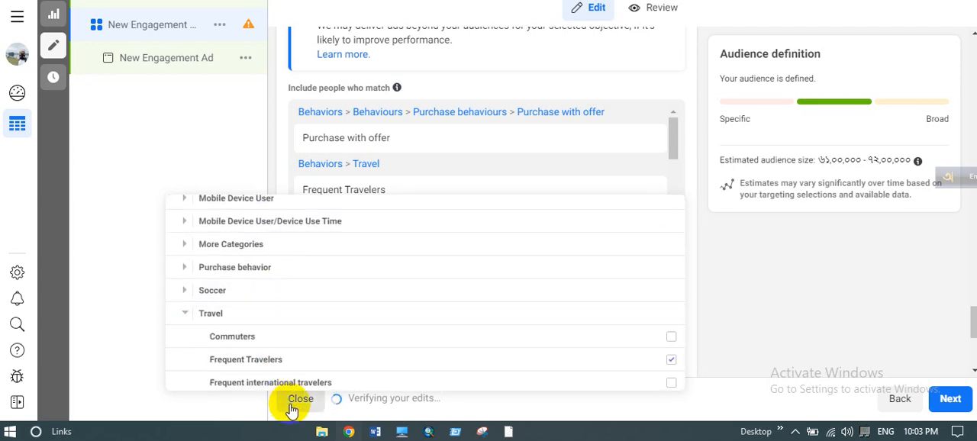
pyautogui.click(233, 163)
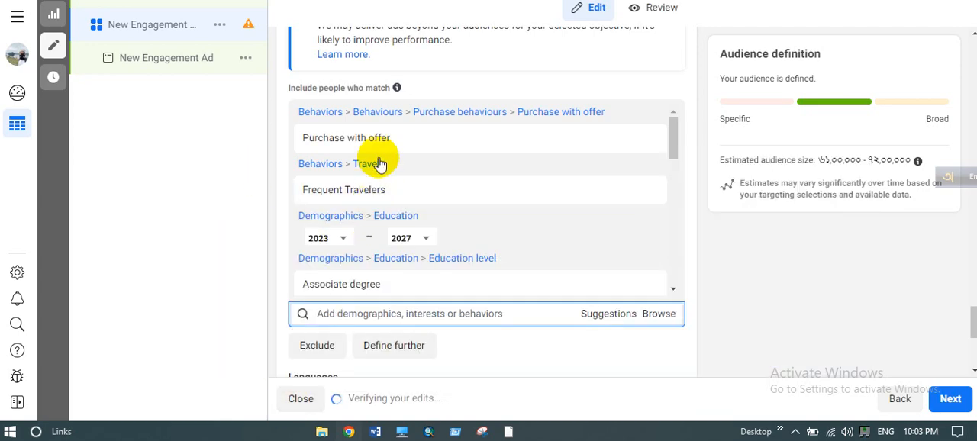
# - Save the configured targeting as a reusable audience, keeping the prefilled audience name
pyautogui.moveTo(413, 98)
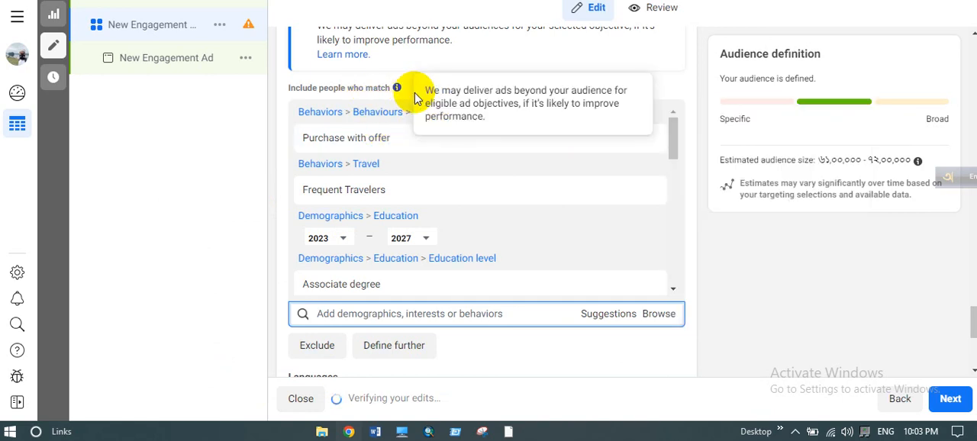
pyautogui.scroll(-5, 517, 236)
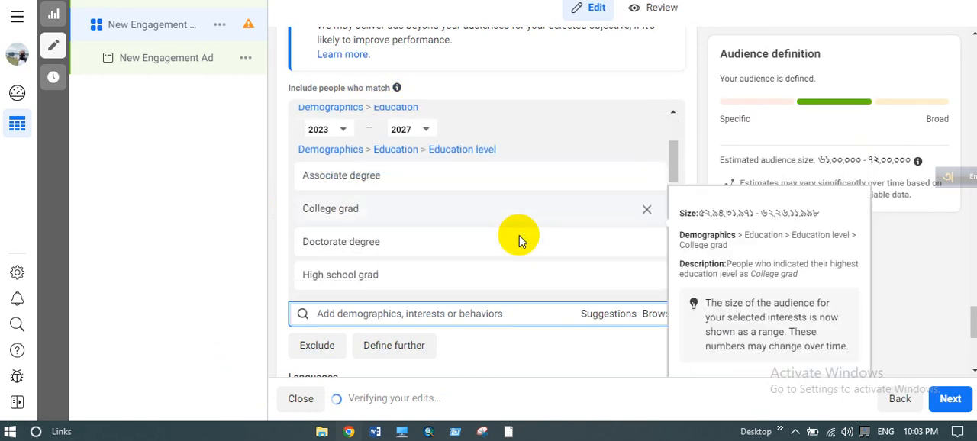
pyautogui.scroll(5, 517, 236)
pyautogui.scroll(-3, 560, 344)
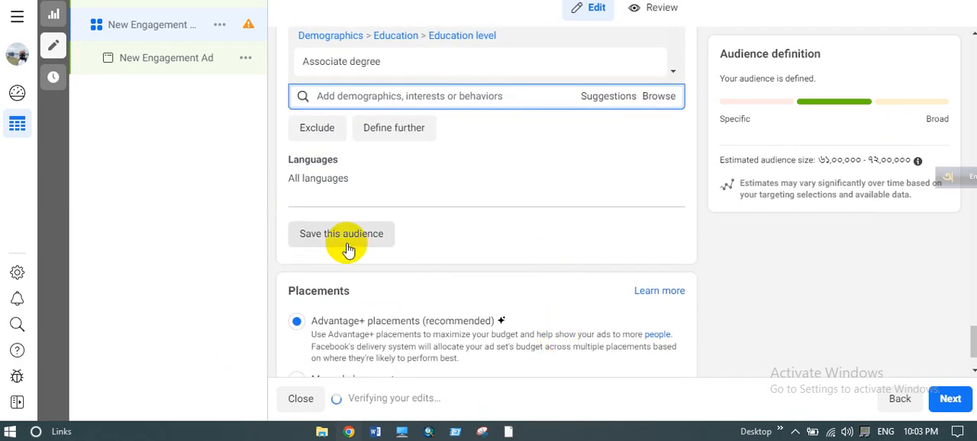
pyautogui.click(344, 237)
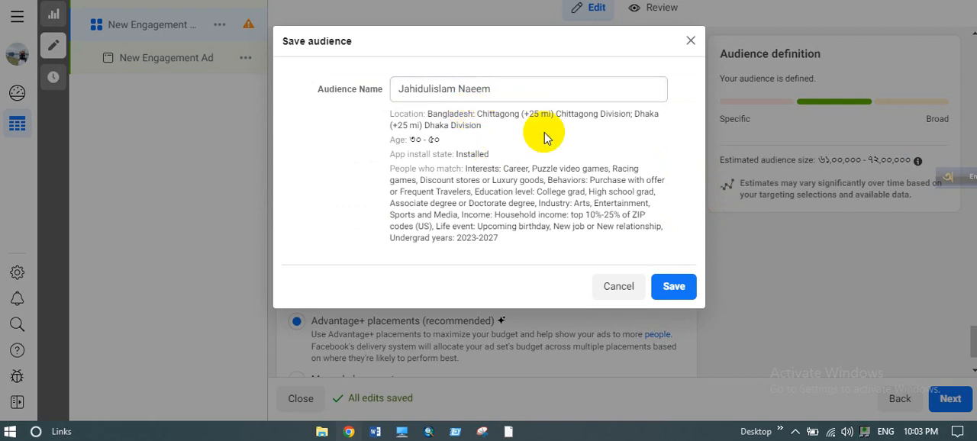
pyautogui.click(493, 88)
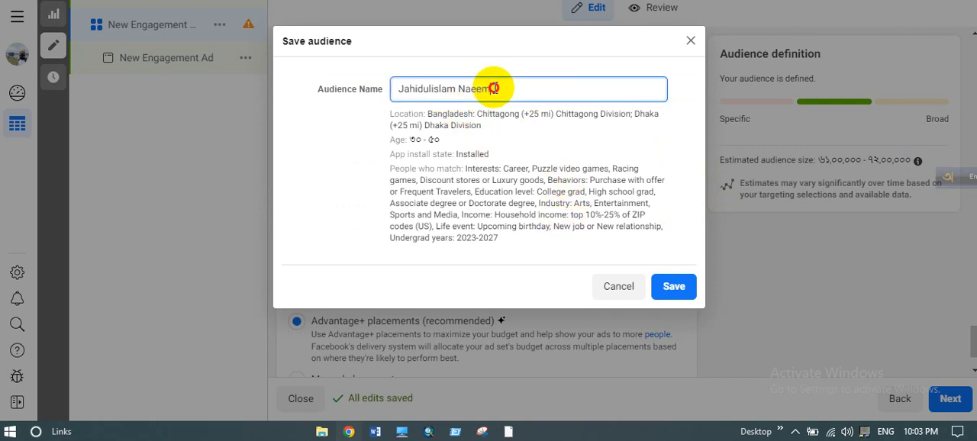
pyautogui.moveTo(494, 88); pyautogui.dragTo(438, 92)
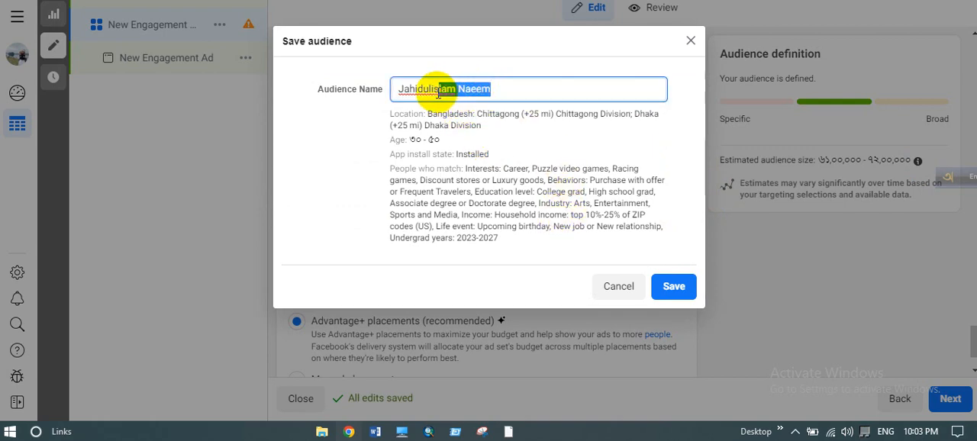
pyautogui.click(546, 132)
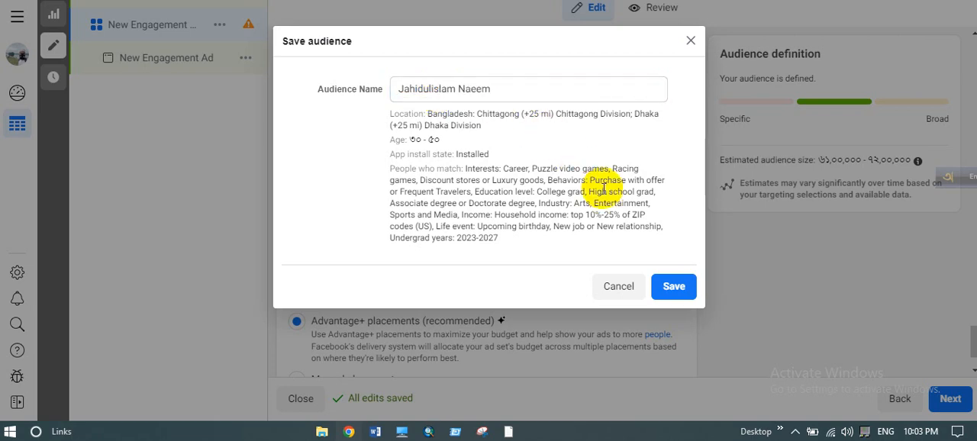
pyautogui.click(677, 291)
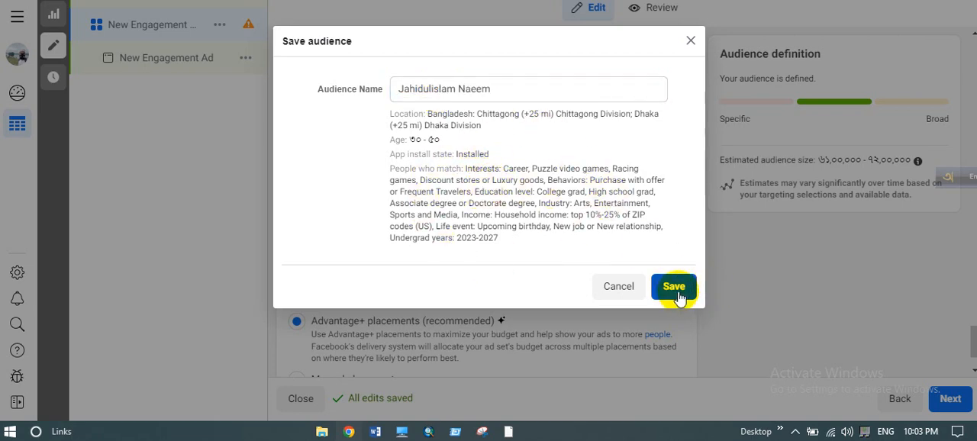
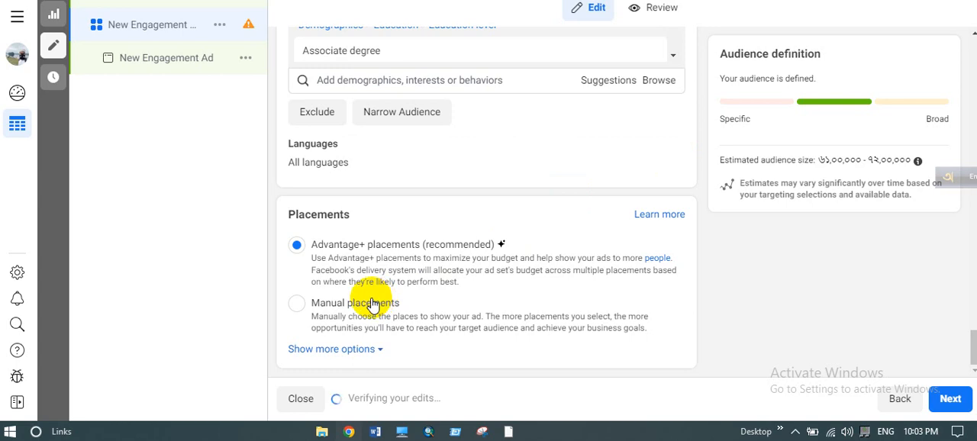
# - Switch the ad set to manual placements and exclude Instagram from the platforms
pyautogui.moveTo(297, 215); pyautogui.dragTo(338, 214)
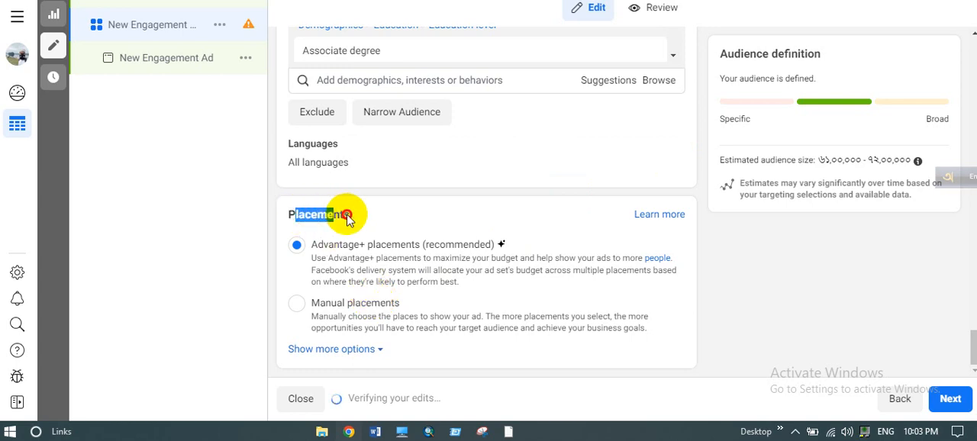
pyautogui.click(361, 219)
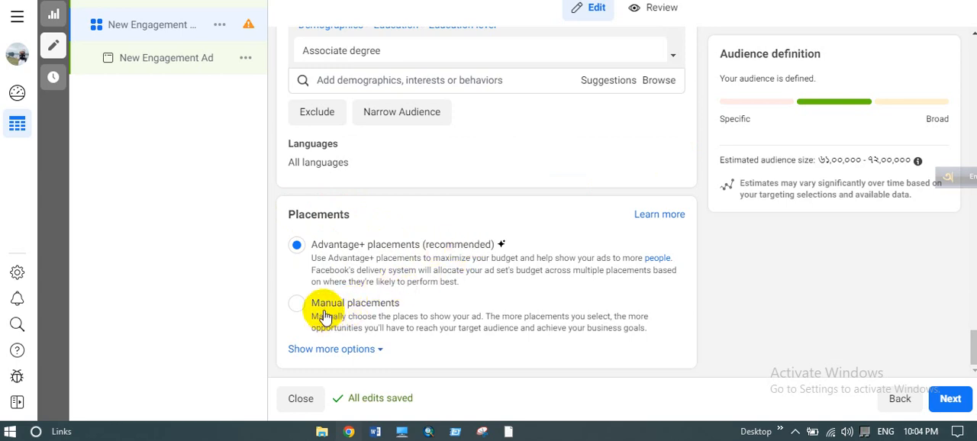
pyautogui.click(297, 305)
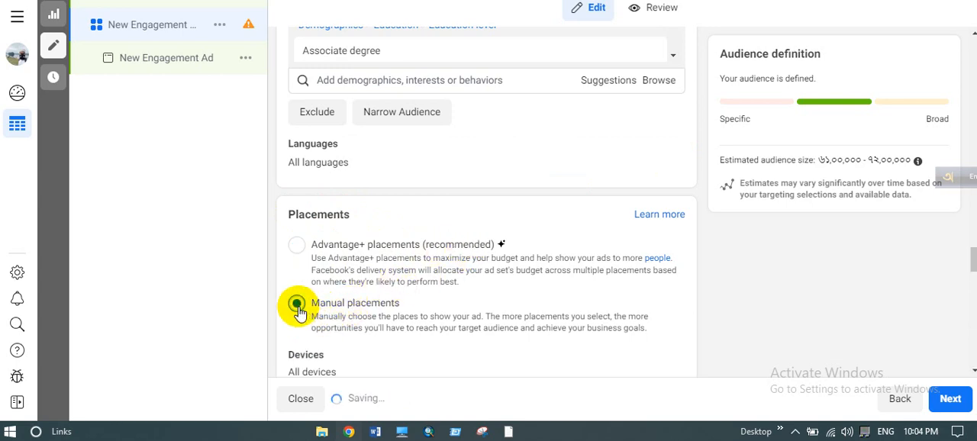
pyautogui.scroll(-2, 388, 294)
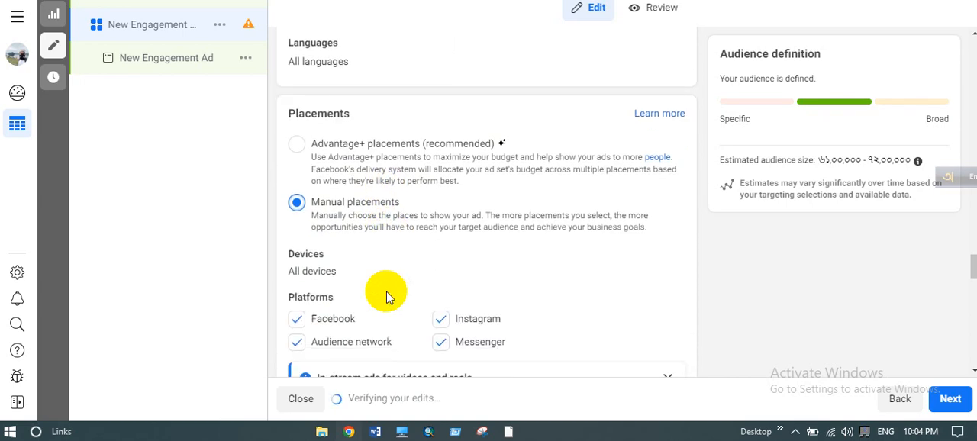
pyautogui.scroll(-1, 386, 296)
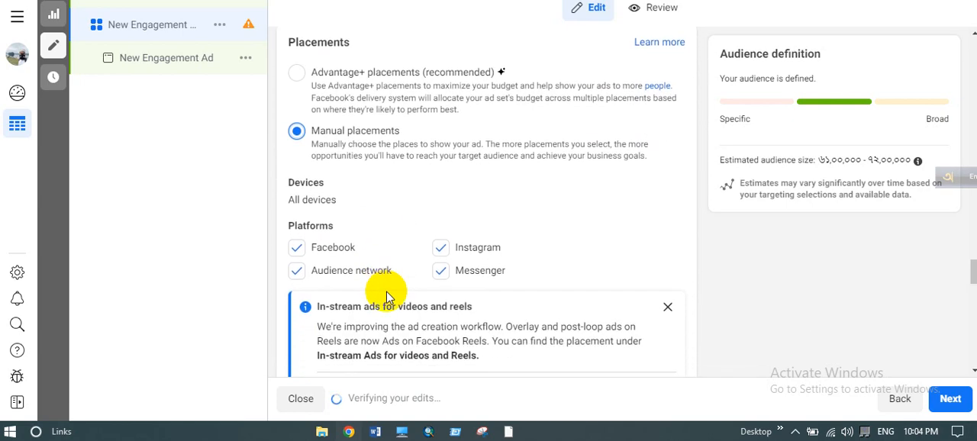
pyautogui.click(442, 251)
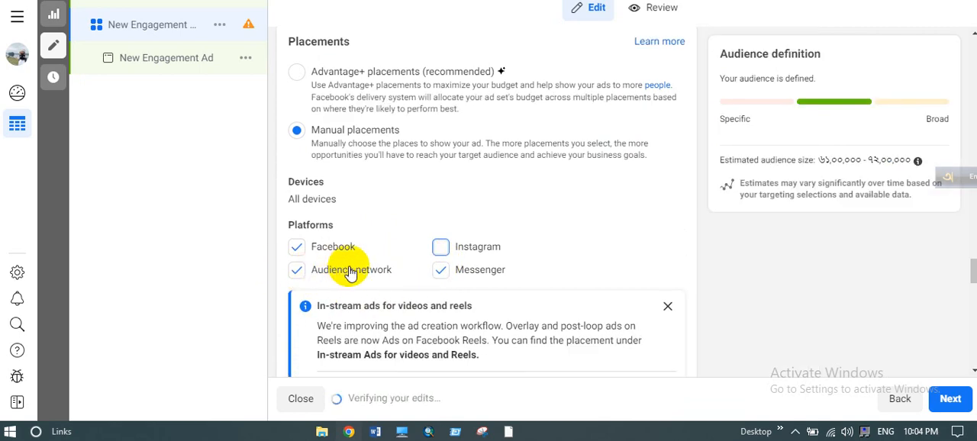
# - Exclude the whole In-stream ads for videos and reels group from the ad set's manual placements
pyautogui.scroll(-2, 347, 267)
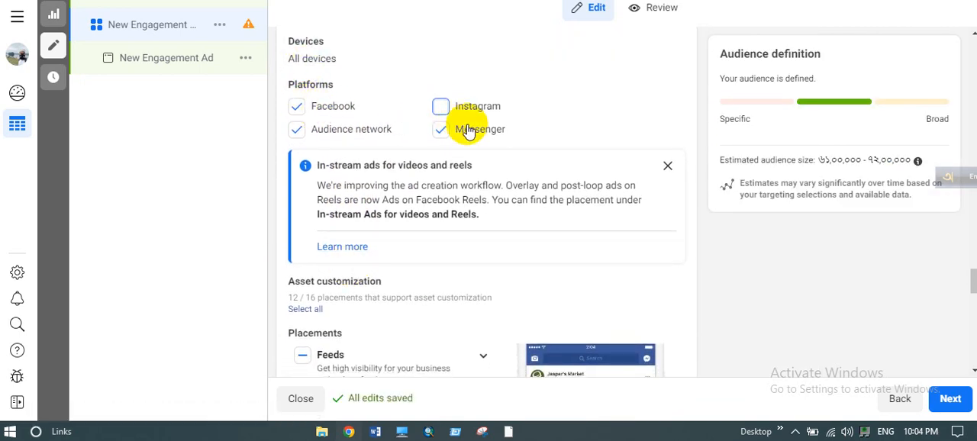
pyautogui.scroll(-2, 360, 135)
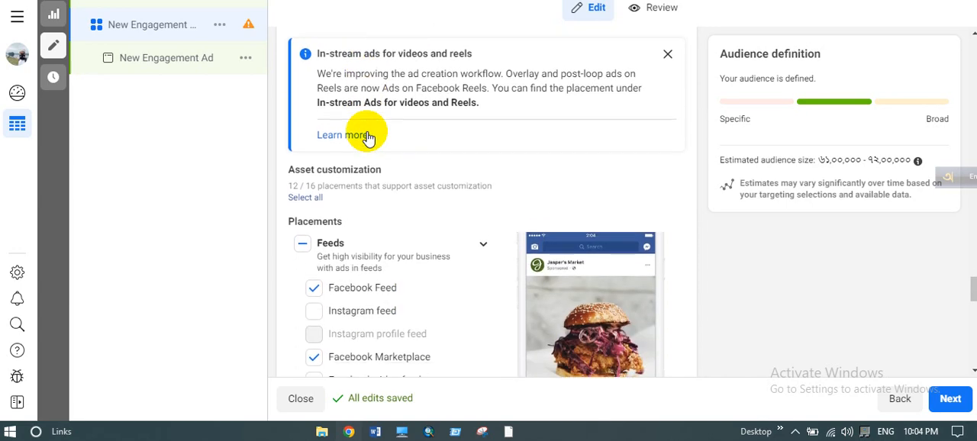
pyautogui.scroll(-1, 392, 296)
pyautogui.scroll(-1, 392, 296)
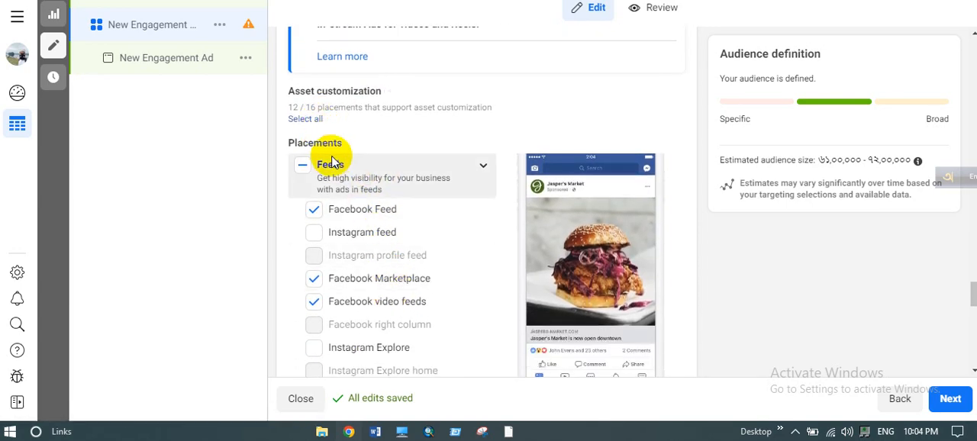
pyautogui.scroll(-1, 362, 162)
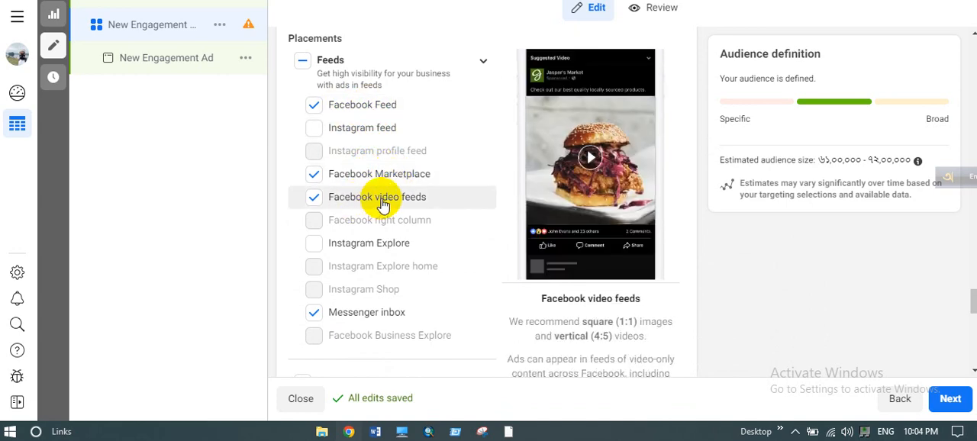
pyautogui.scroll(-1, 431, 195)
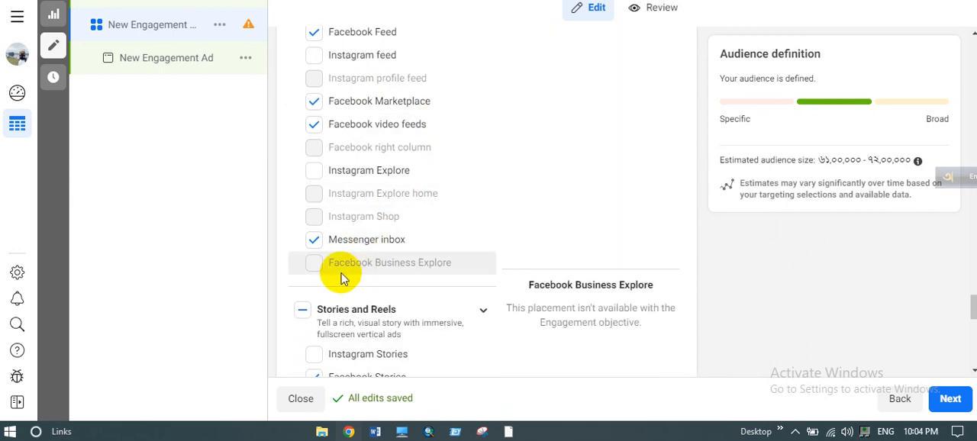
pyautogui.scroll(-3, 414, 216)
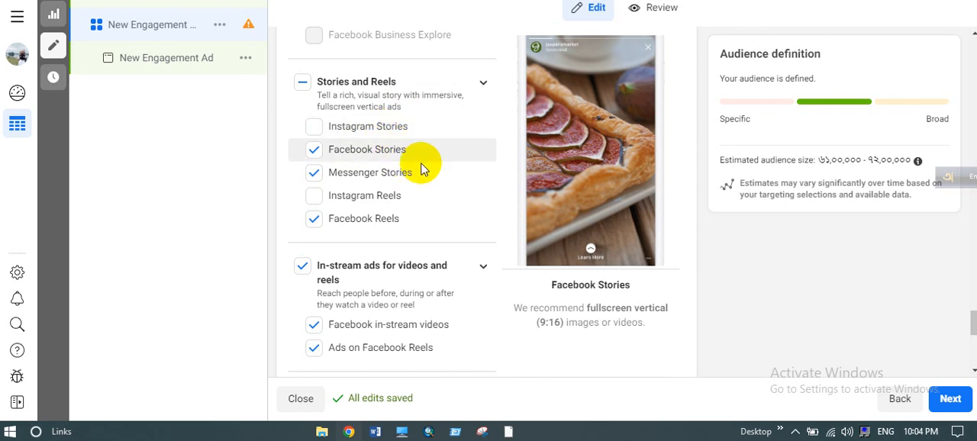
pyautogui.scroll(-1, 420, 163)
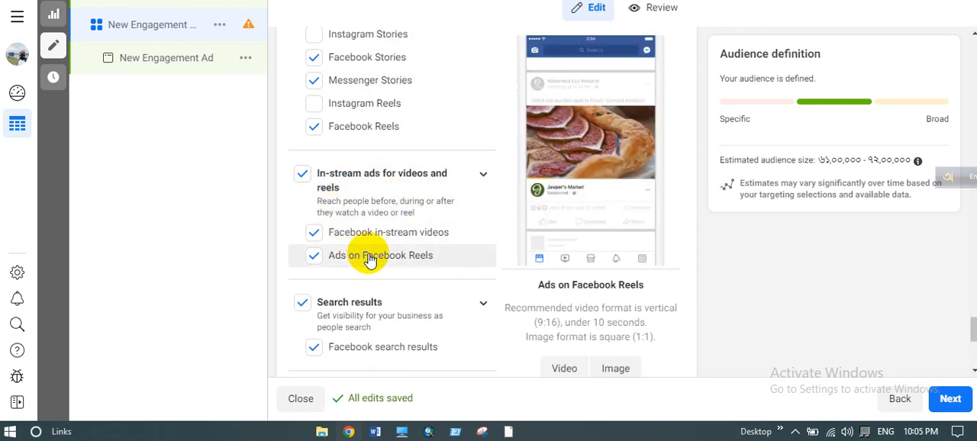
pyautogui.scroll(-1, 369, 260)
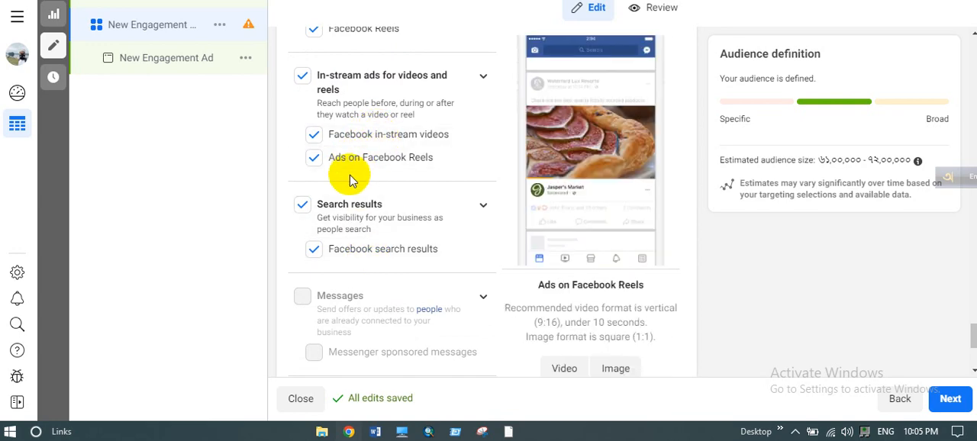
pyautogui.click(303, 77)
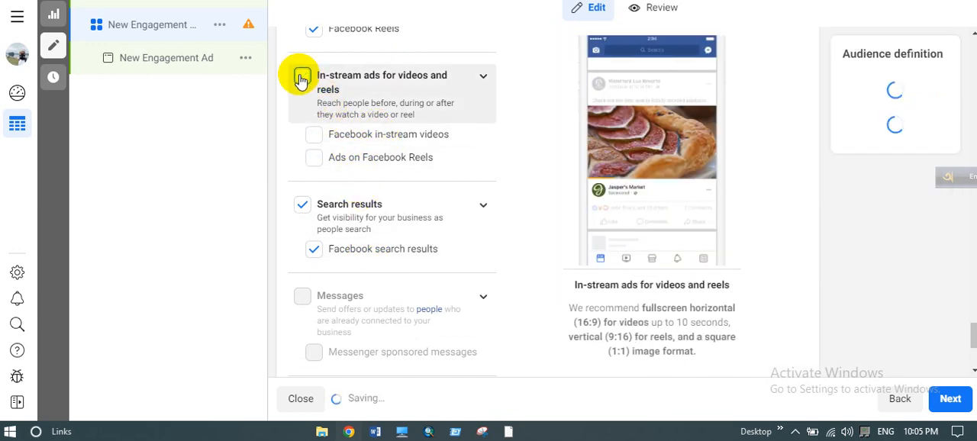
# - Continue from the ad set to the ad level and dismiss the recommendation about creating videos using images
pyautogui.scroll(-2, 400, 169)
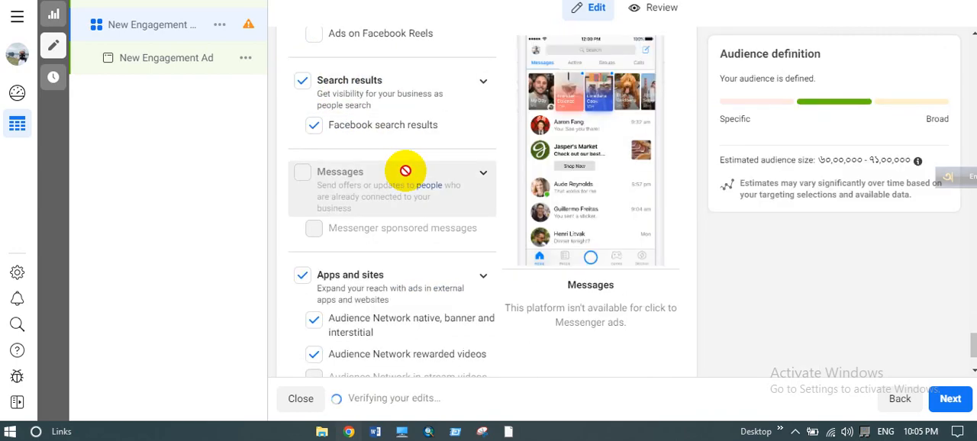
pyautogui.scroll(-1, 401, 161)
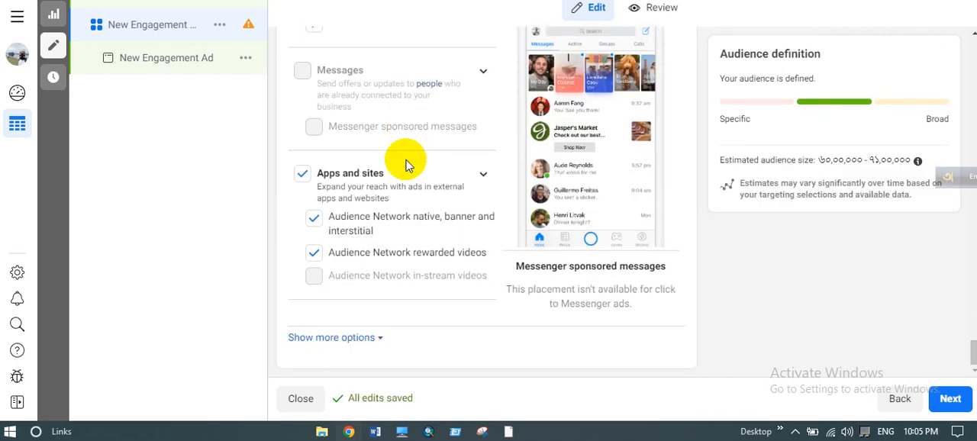
pyautogui.scroll(6, 406, 270)
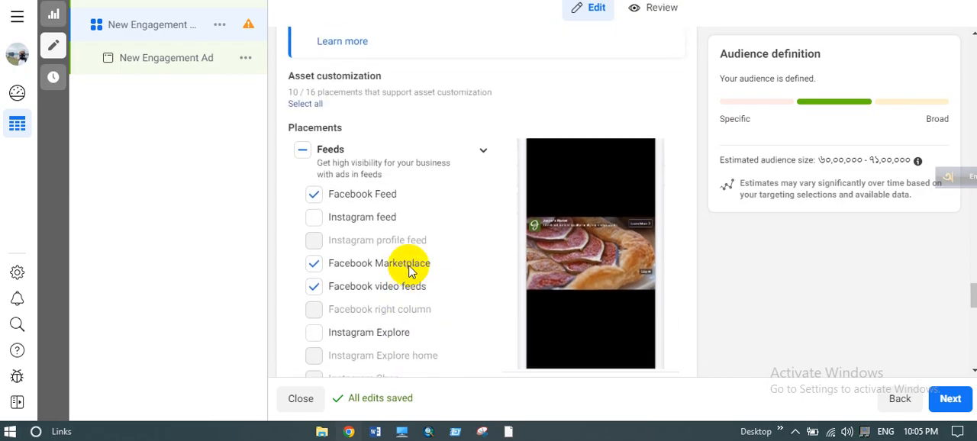
pyautogui.scroll(15, 408, 271)
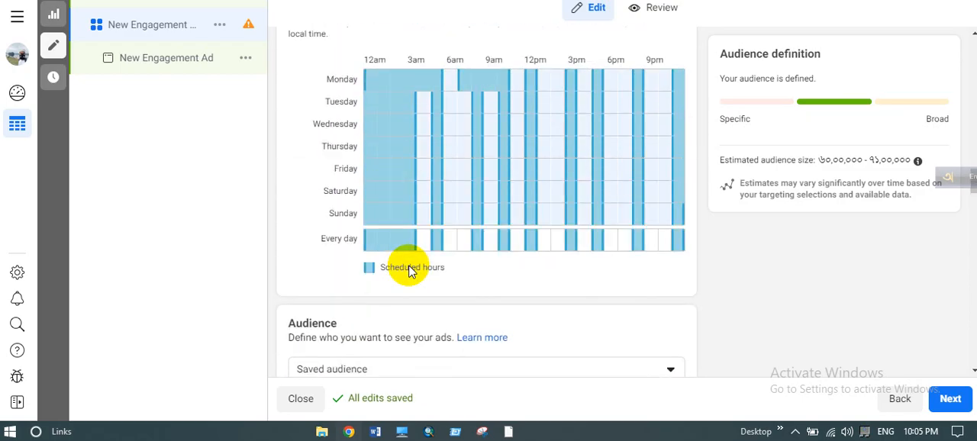
pyautogui.scroll(15, 408, 271)
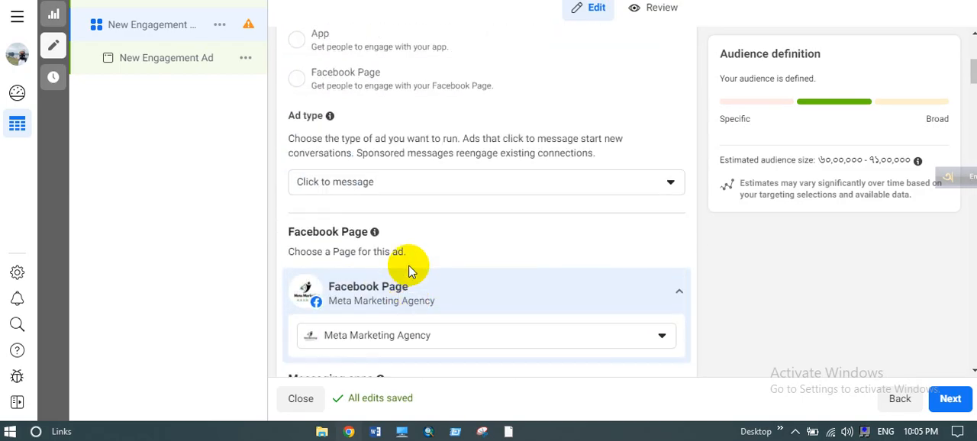
pyautogui.scroll(5, 408, 271)
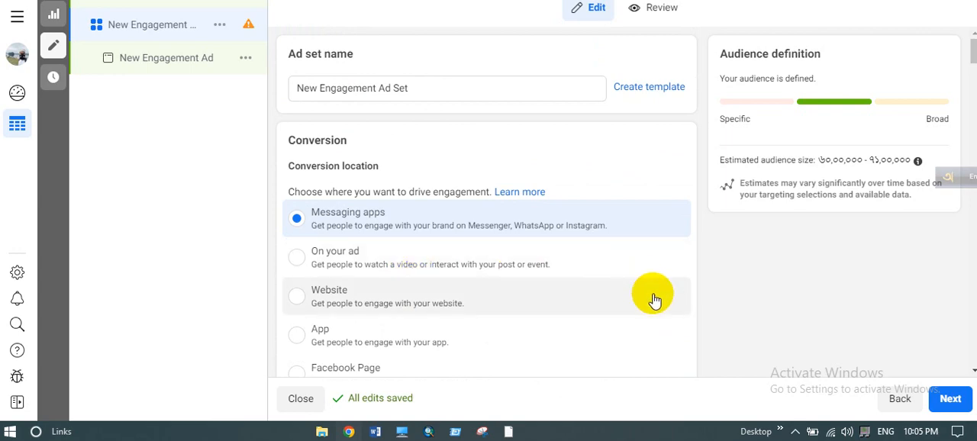
pyautogui.click(951, 399)
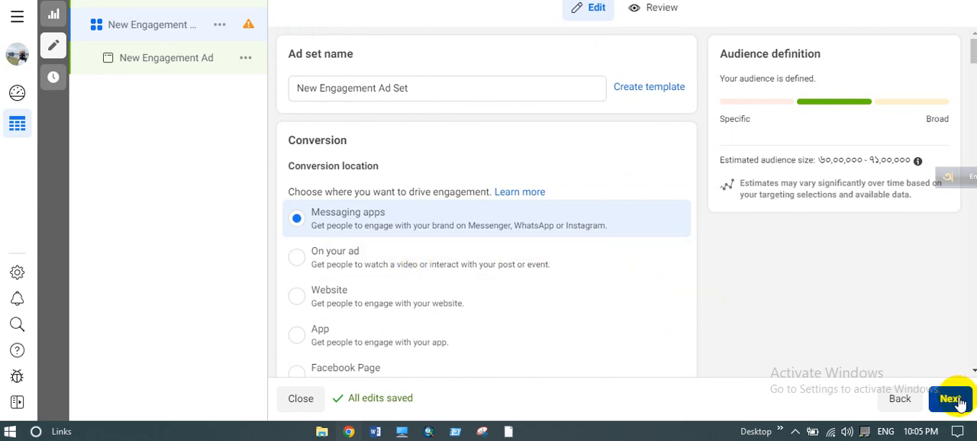
pyautogui.click(951, 399)
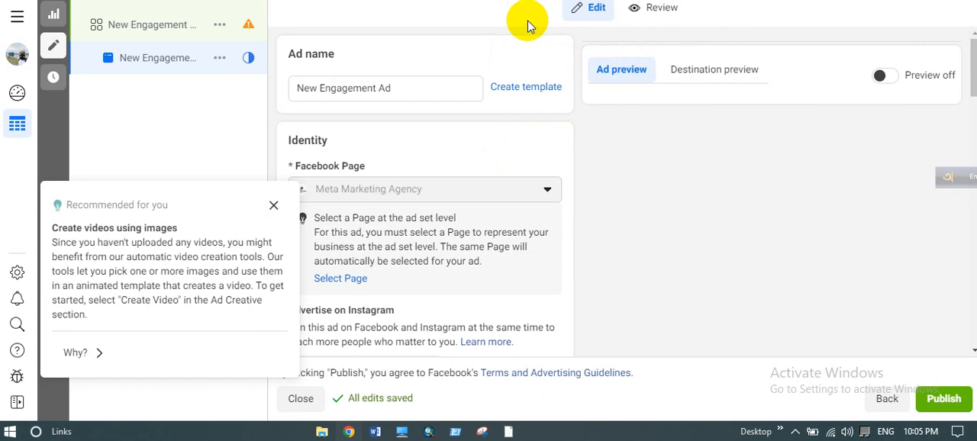
pyautogui.click(273, 205)
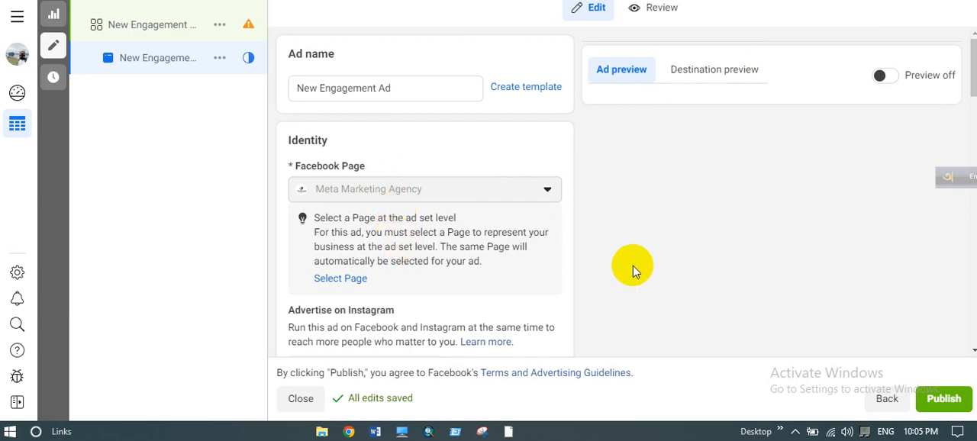
# - Keep Create ad as the ad setup option
pyautogui.scroll(-3, 633, 266)
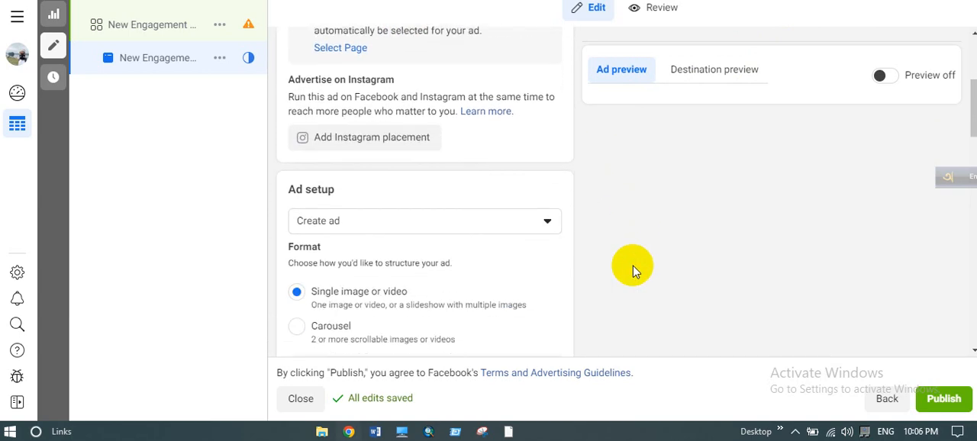
pyautogui.scroll(-1, 633, 265)
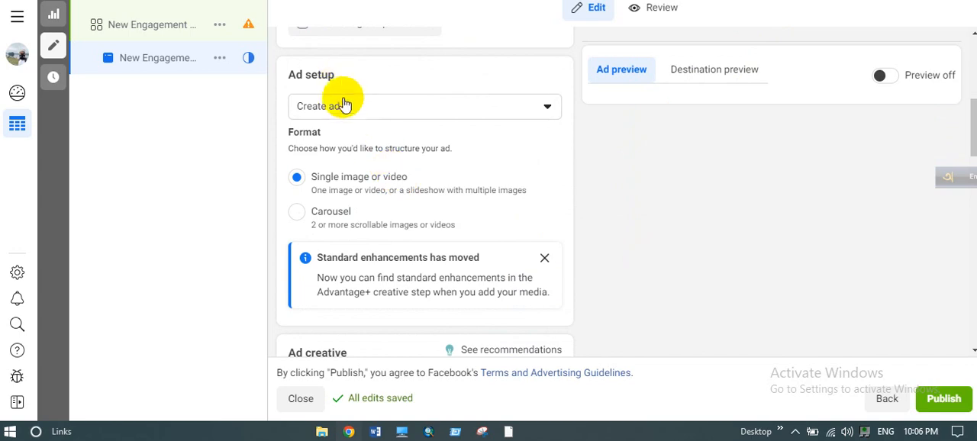
pyautogui.click(377, 100)
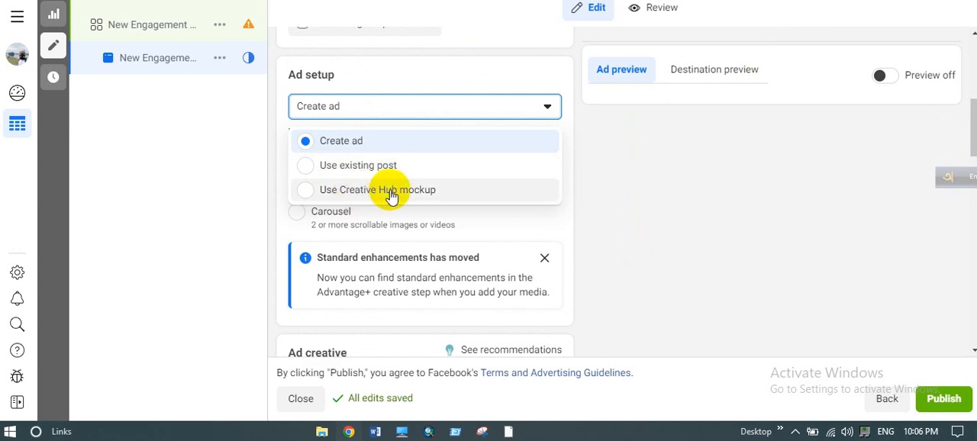
pyautogui.click(386, 147)
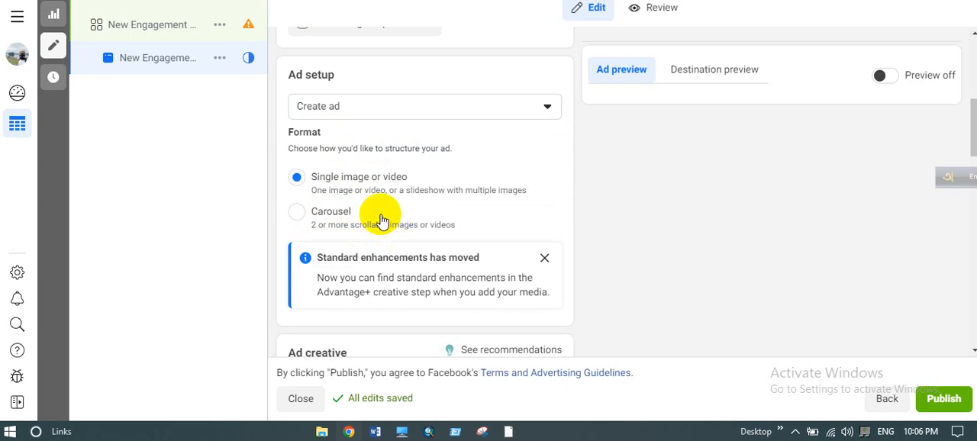
# - Add the 940 × 850 Kuwait Work Visa image from the account images as the ad's media
pyautogui.scroll(-2, 382, 218)
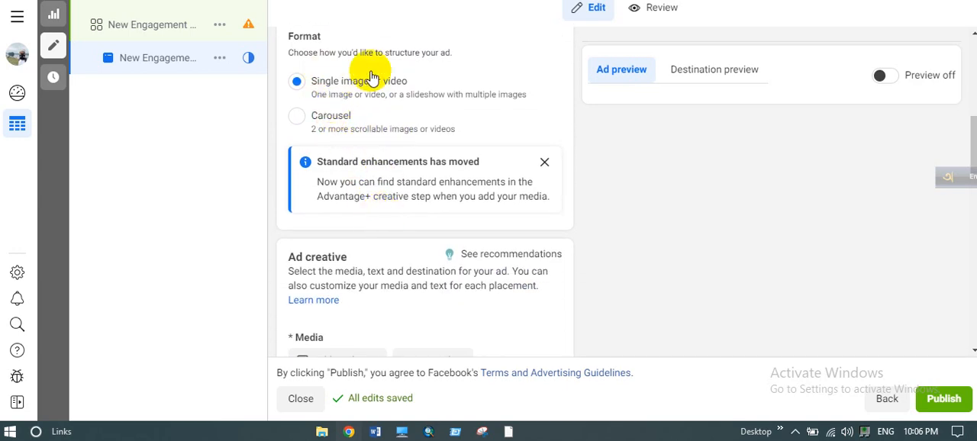
pyautogui.scroll(-3, 369, 157)
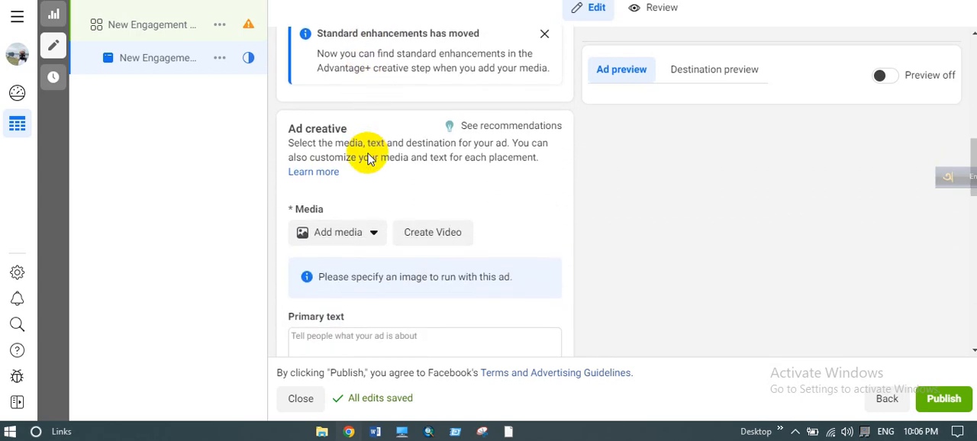
pyautogui.click(367, 236)
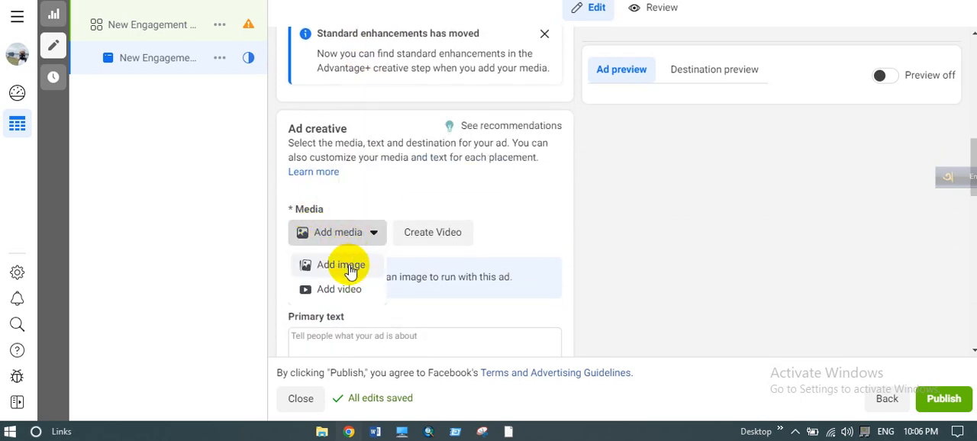
pyautogui.click(351, 271)
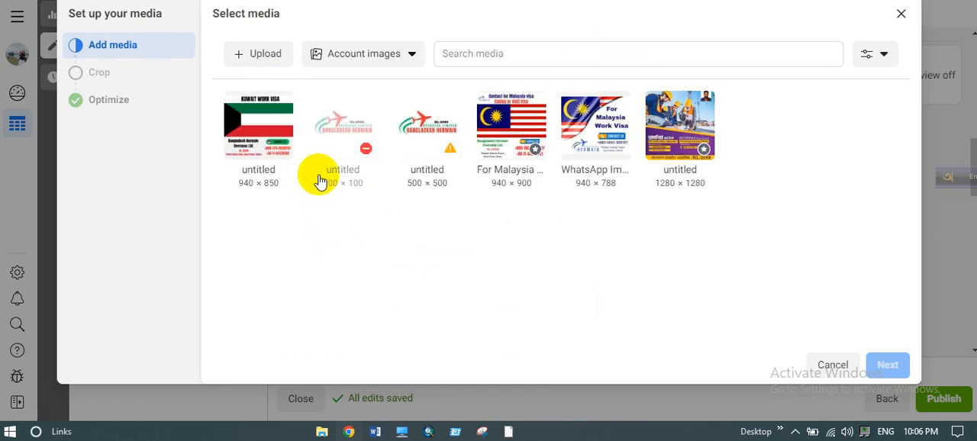
pyautogui.moveTo(402, 156)
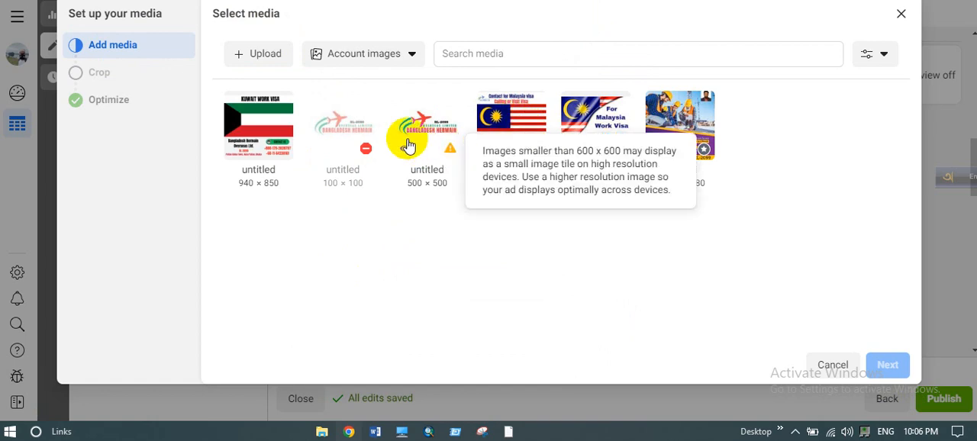
pyautogui.click(430, 137)
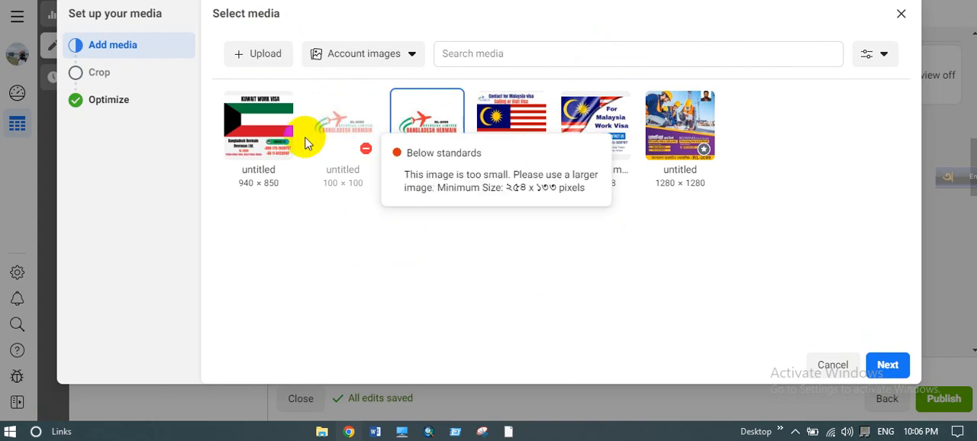
pyautogui.click(256, 134)
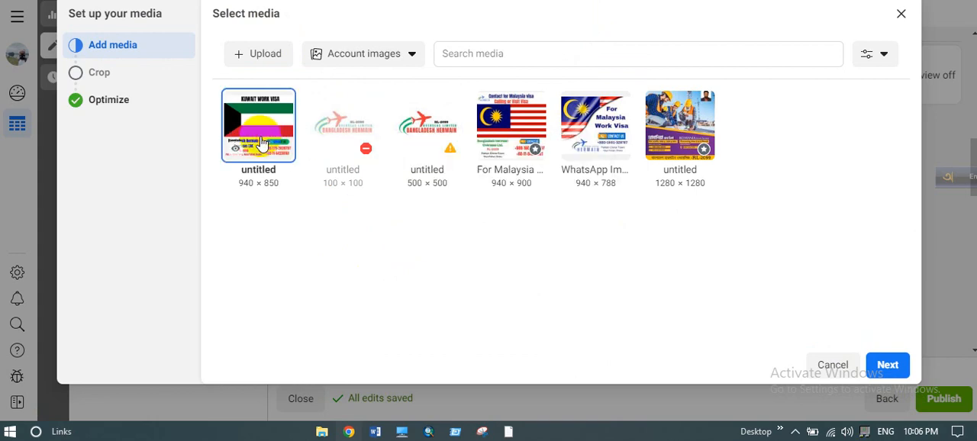
pyautogui.click(878, 365)
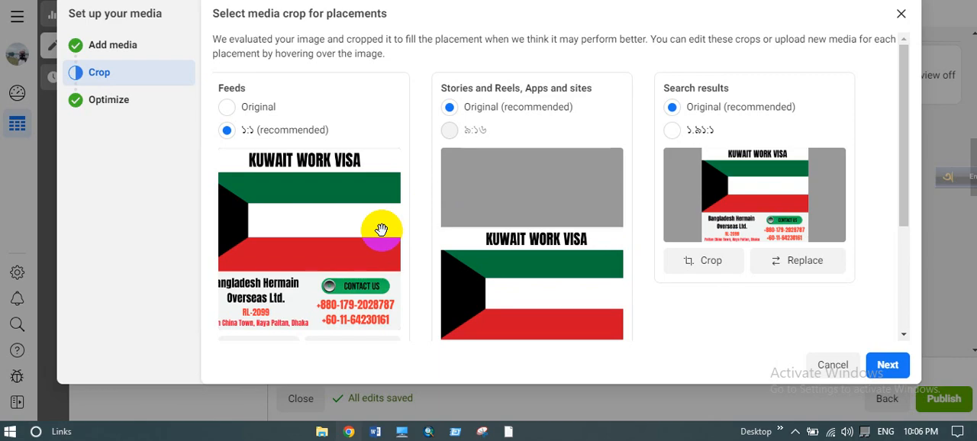
# - Keep the recommended image crops for all placements, turn on all Advantage+ creative optimizations and finish the media setup
pyautogui.scroll(-2, 379, 203)
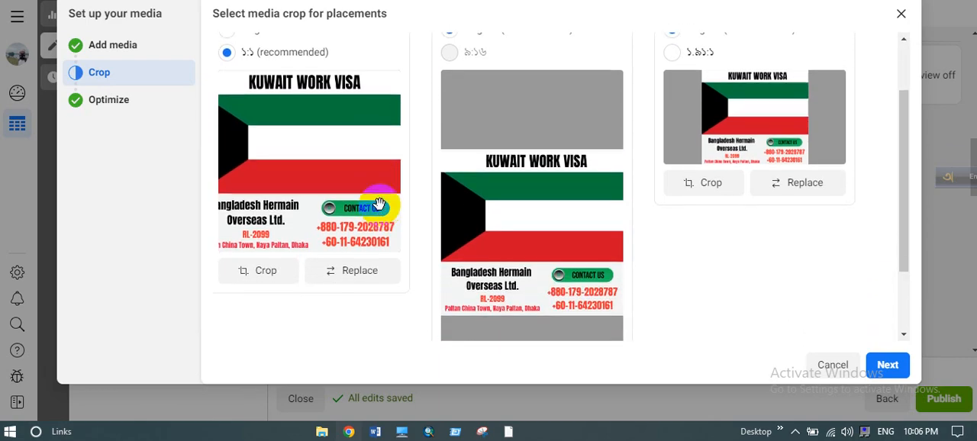
pyautogui.scroll(2, 379, 204)
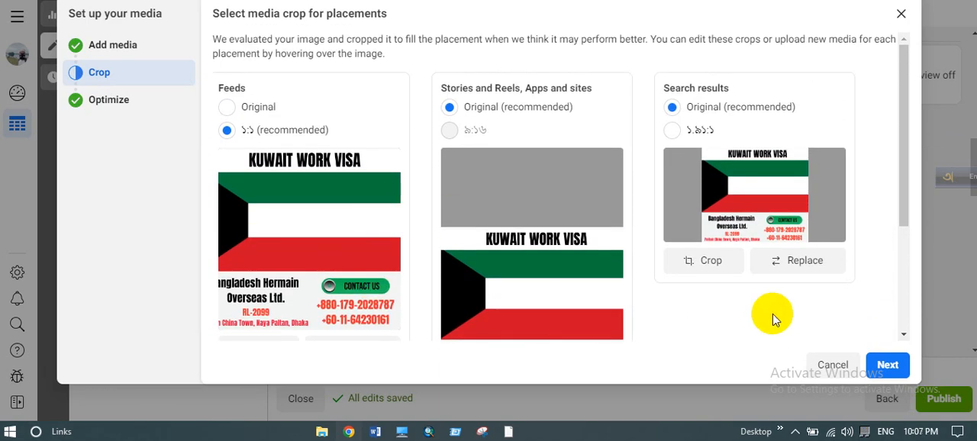
pyautogui.click(889, 365)
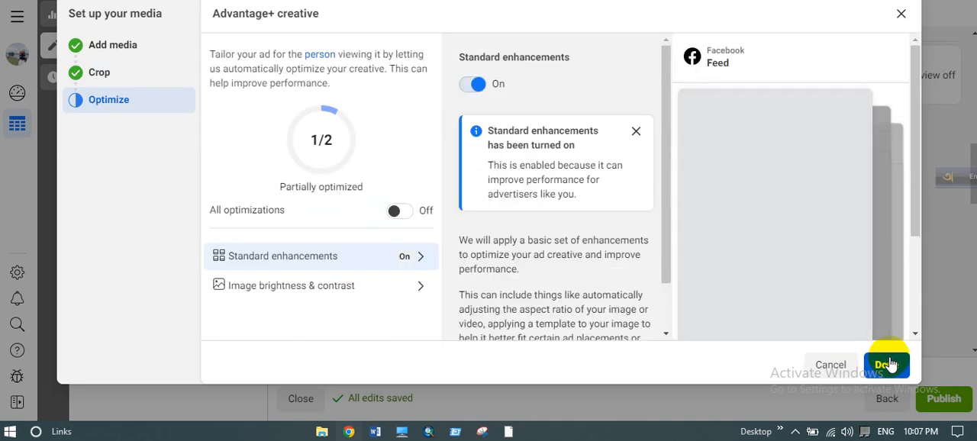
pyautogui.click(400, 211)
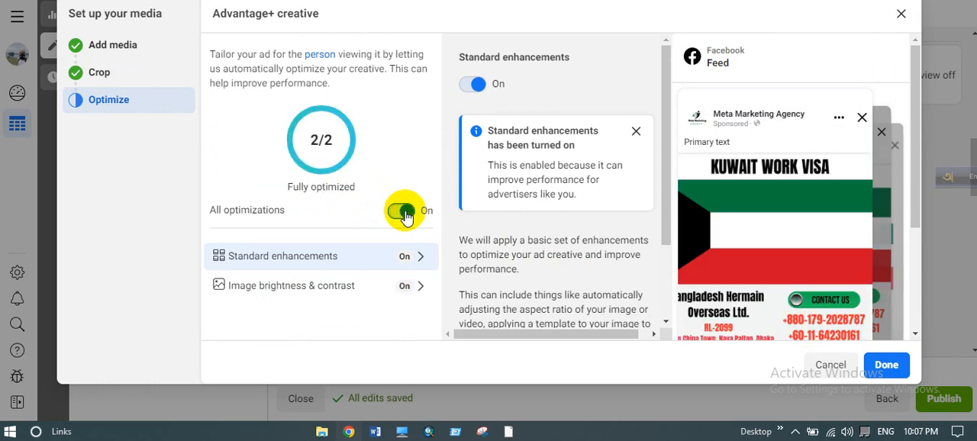
pyautogui.click(887, 365)
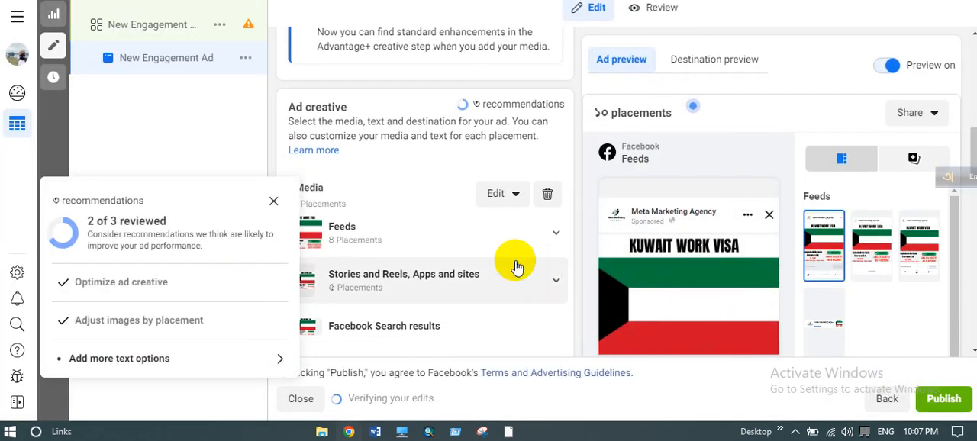
# - Enter "kuwait visa" as the ad's primary text
pyautogui.scroll(-3, 516, 265)
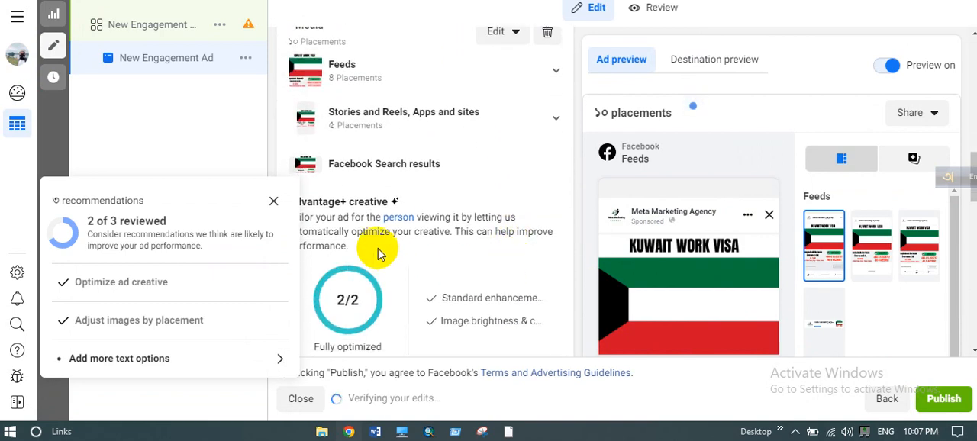
pyautogui.scroll(-1, 376, 229)
pyautogui.scroll(-2, 375, 229)
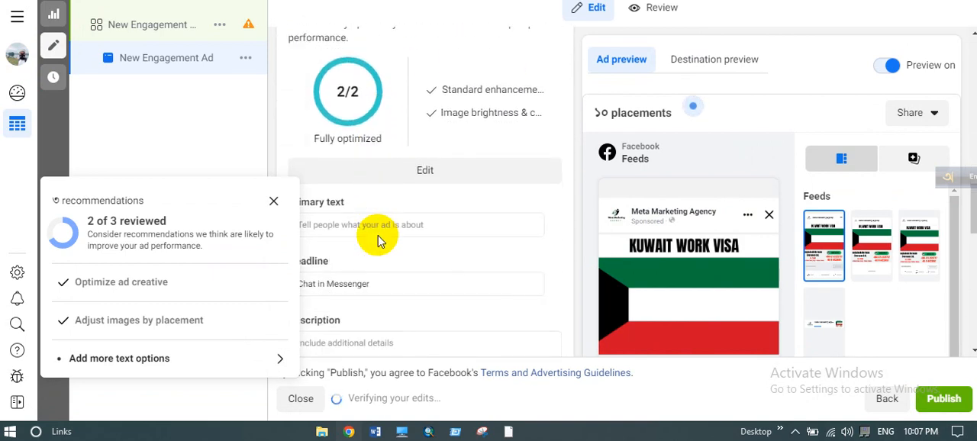
pyautogui.click(331, 223)
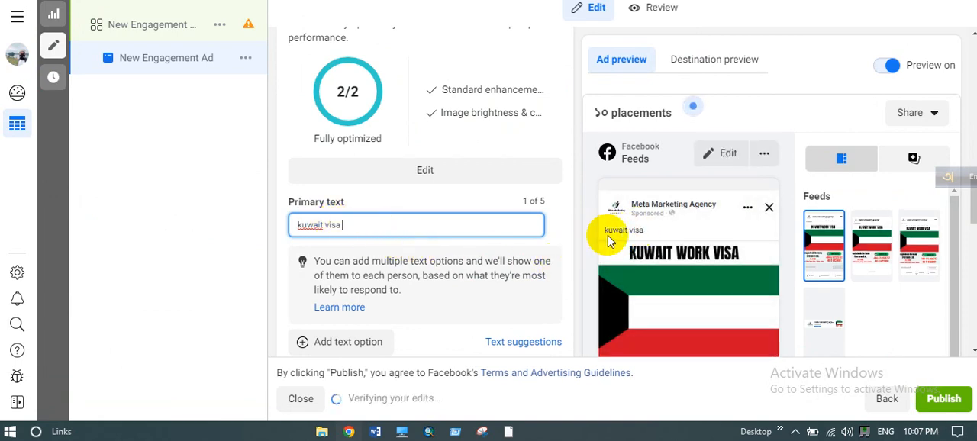
# - Look through the ad's headline, description, call to action and message template settings
pyautogui.scroll(-3, 435, 189)
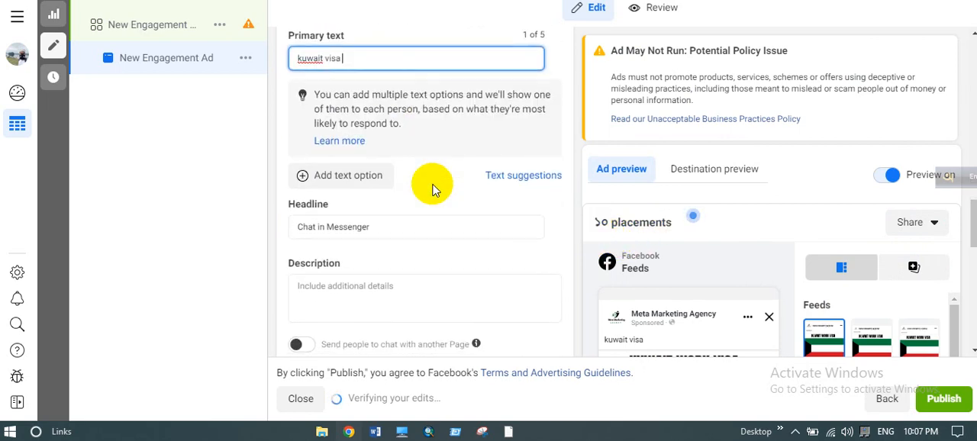
pyautogui.scroll(3, 393, 158)
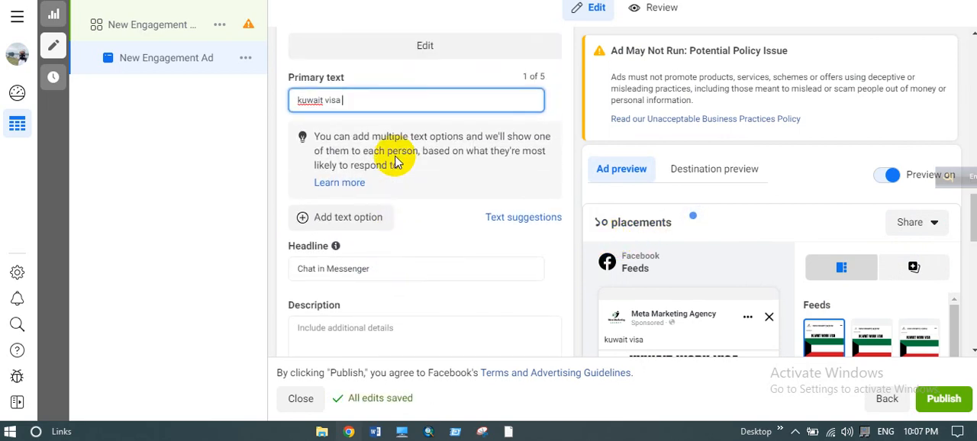
pyautogui.scroll(-3, 374, 87)
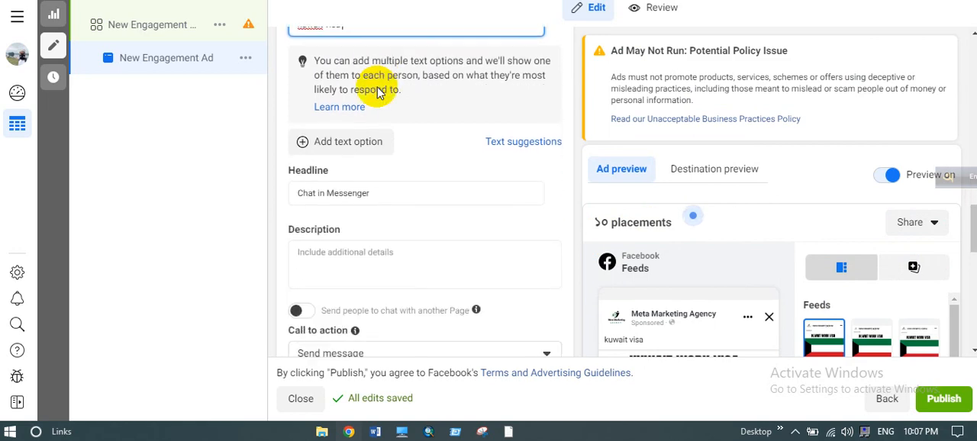
pyautogui.scroll(-1, 404, 210)
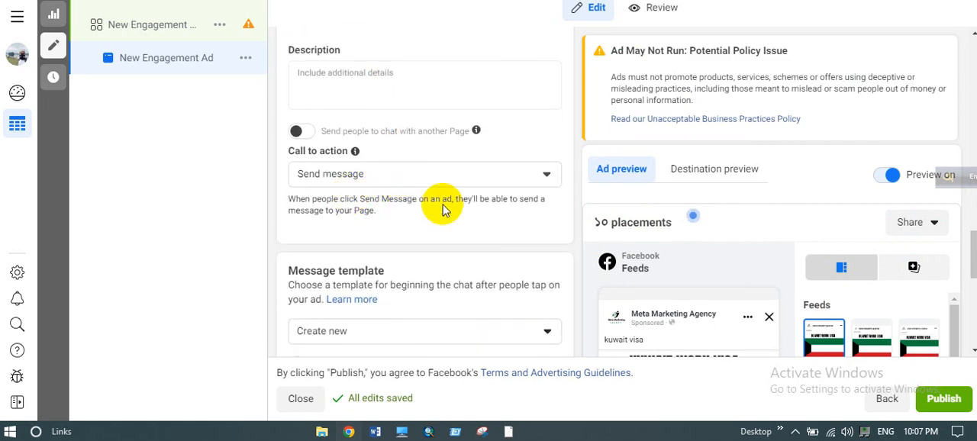
pyautogui.moveTo(709, 260)
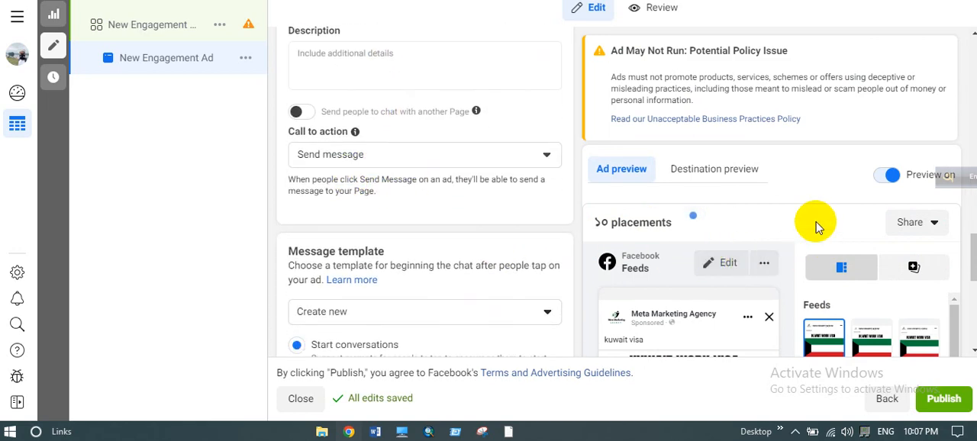
pyautogui.scroll(-2, 814, 224)
pyautogui.scroll(5, 517, 207)
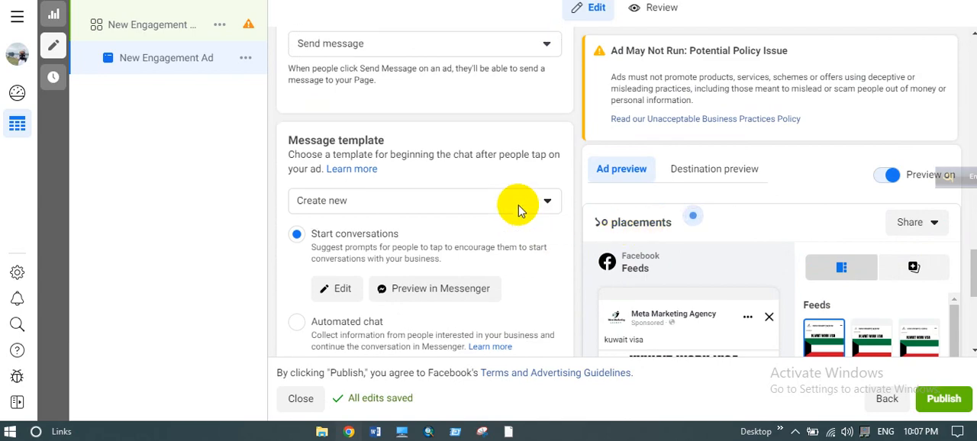
# - Review the ad from its format and media placements through Advantage+ creative and text fields to the message template
pyautogui.scroll(1, 508, 215)
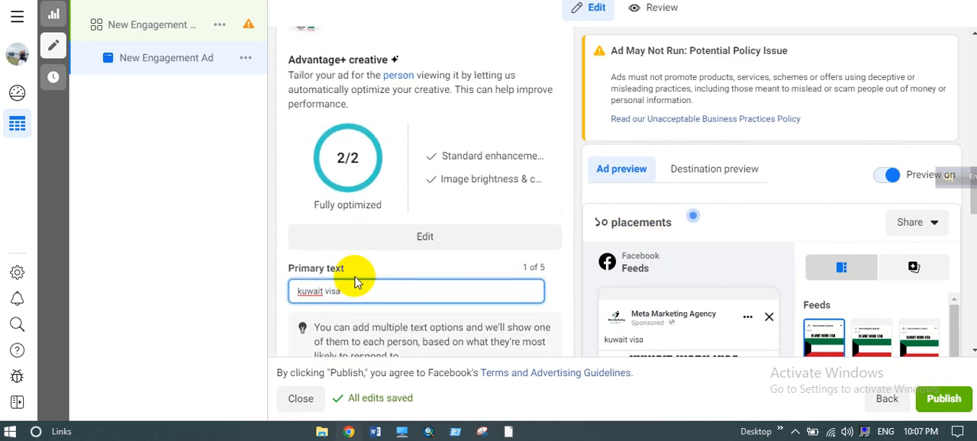
pyautogui.scroll(4, 355, 276)
pyautogui.scroll(2, 381, 230)
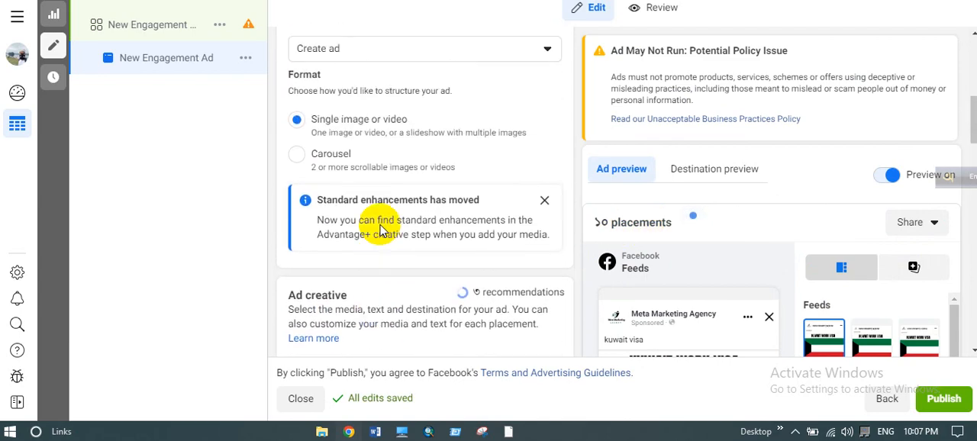
pyautogui.scroll(-4, 381, 225)
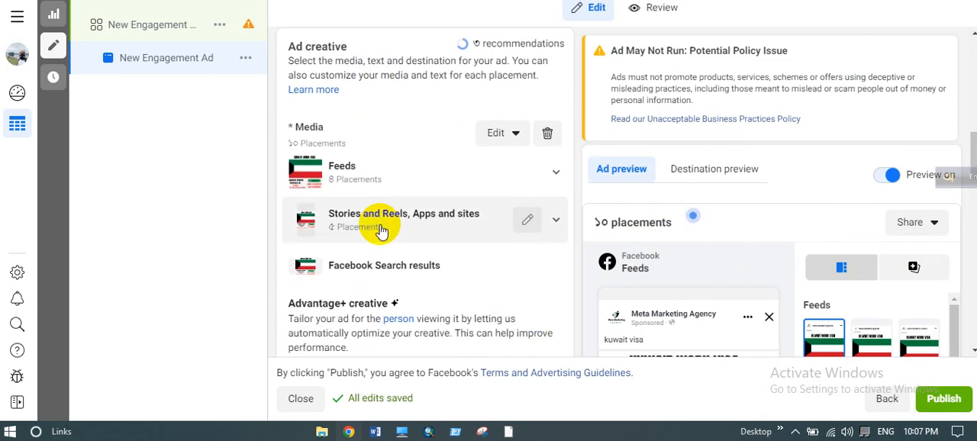
pyautogui.scroll(-2, 381, 231)
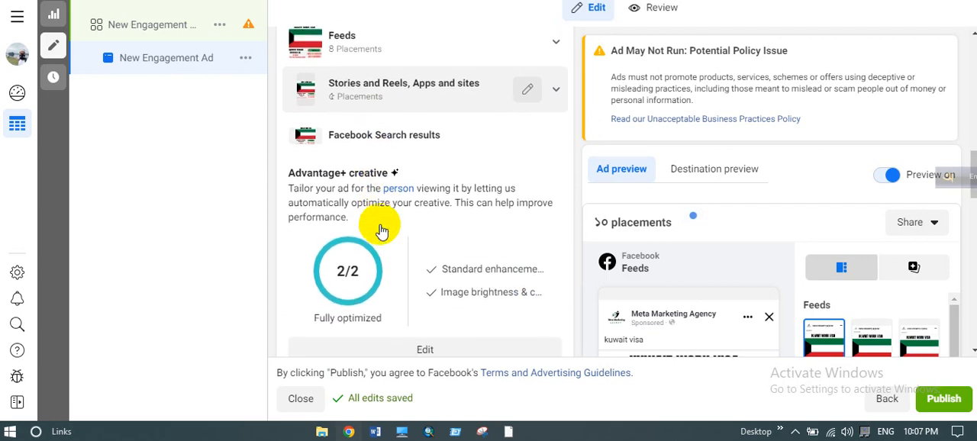
pyautogui.scroll(6, 382, 229)
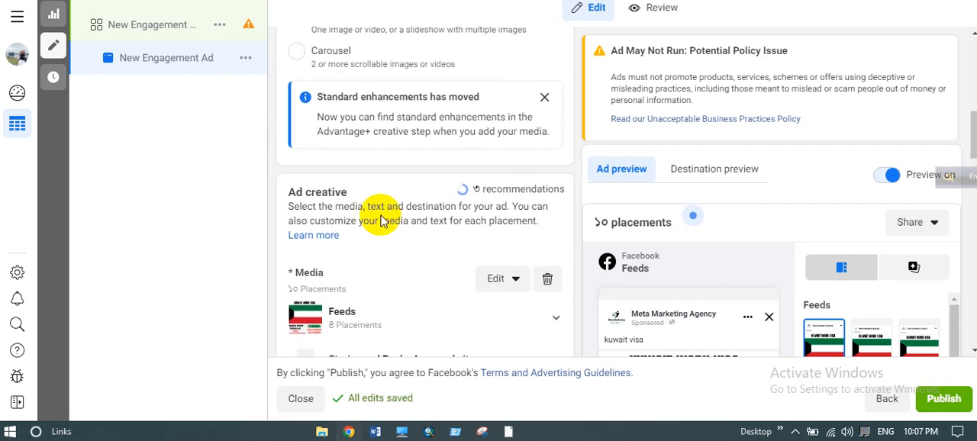
pyautogui.scroll(1, 382, 219)
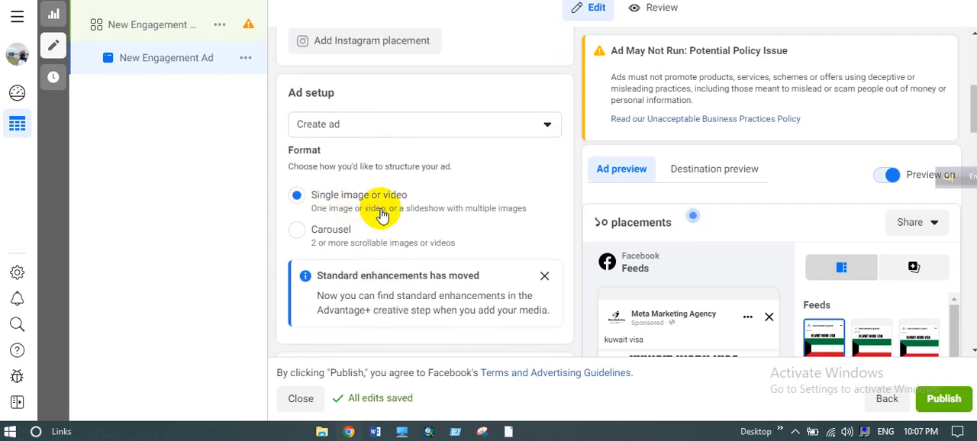
pyautogui.scroll(-5, 382, 213)
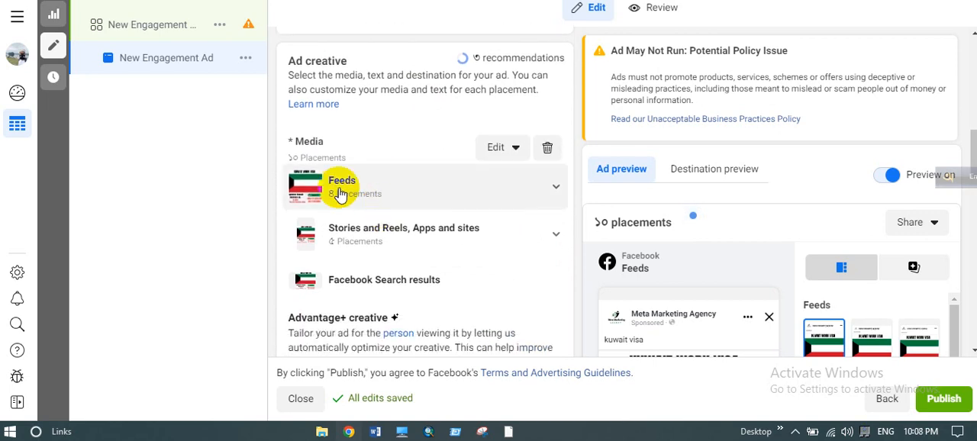
pyautogui.scroll(-6, 388, 139)
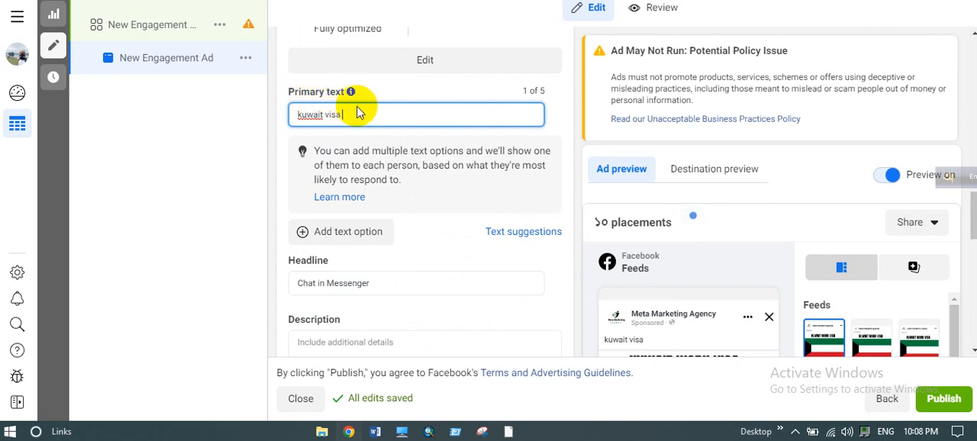
pyautogui.scroll(-1, 405, 203)
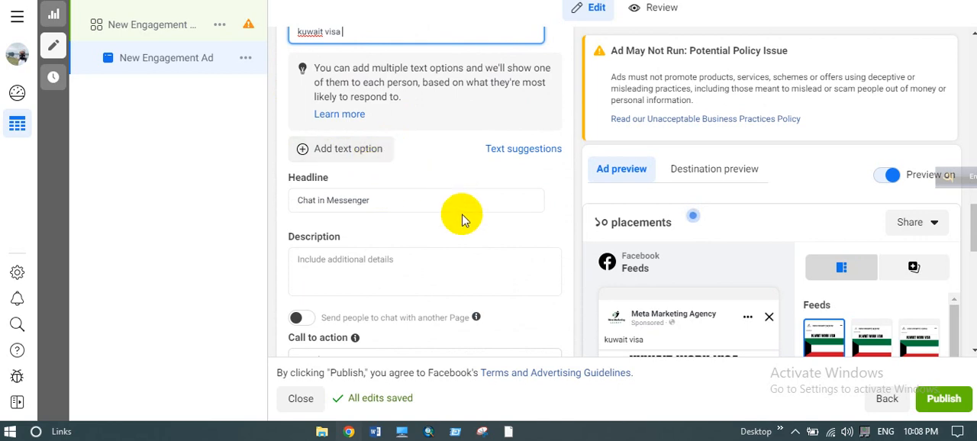
pyautogui.scroll(-2, 460, 210)
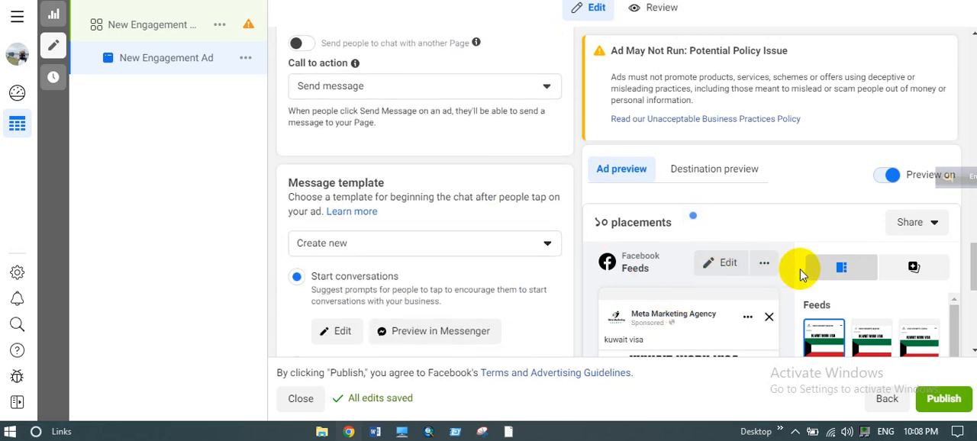
# - Examine the ad preview across the Feeds, Stories and Reels, and Search results placements
pyautogui.click(691, 213)
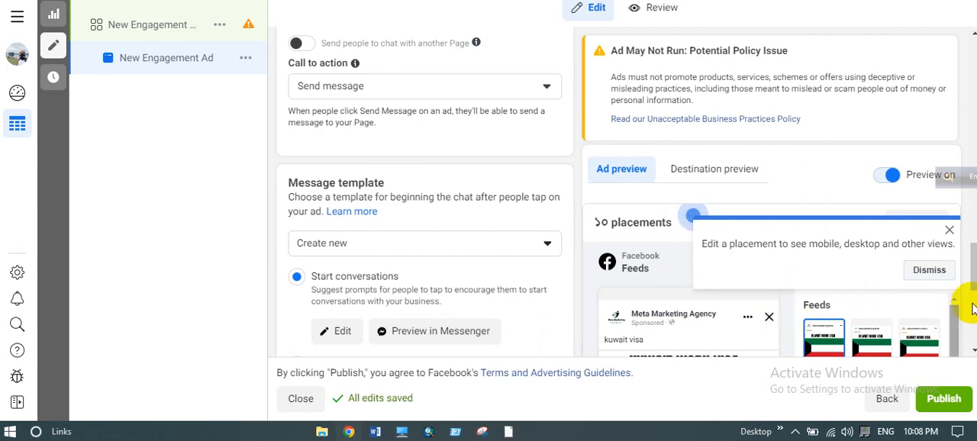
pyautogui.moveTo(971, 276); pyautogui.dragTo(972, 314)
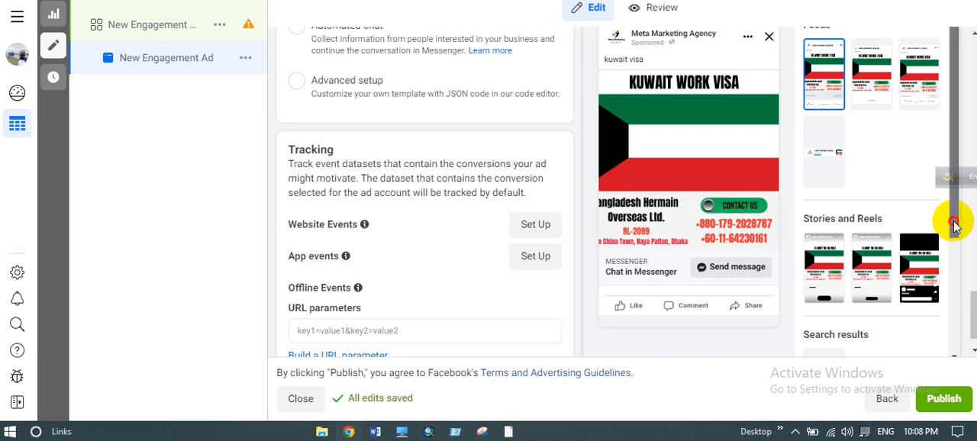
pyautogui.moveTo(953, 221); pyautogui.dragTo(956, 93)
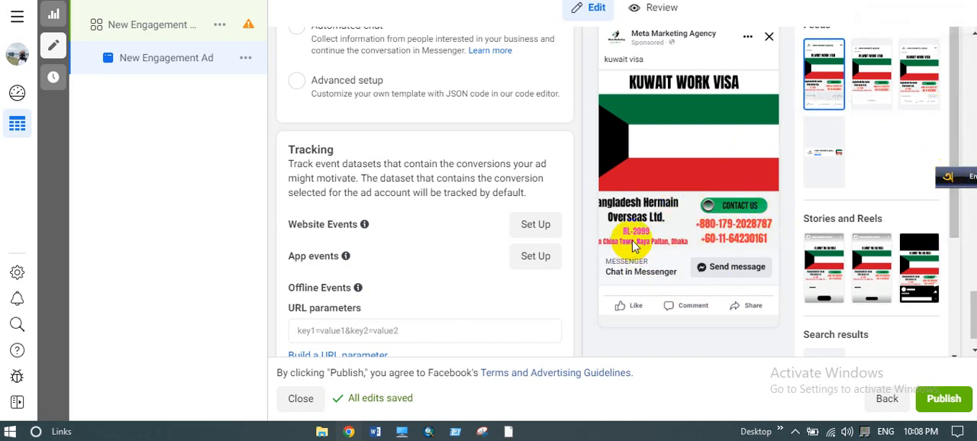
# - Change the ad setup from creating a new ad to Use existing post
pyautogui.scroll(10, 466, 284)
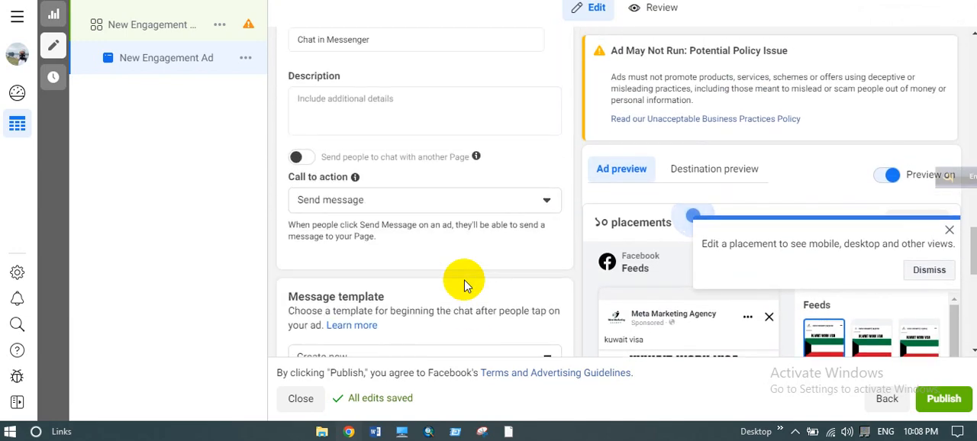
pyautogui.scroll(10, 466, 284)
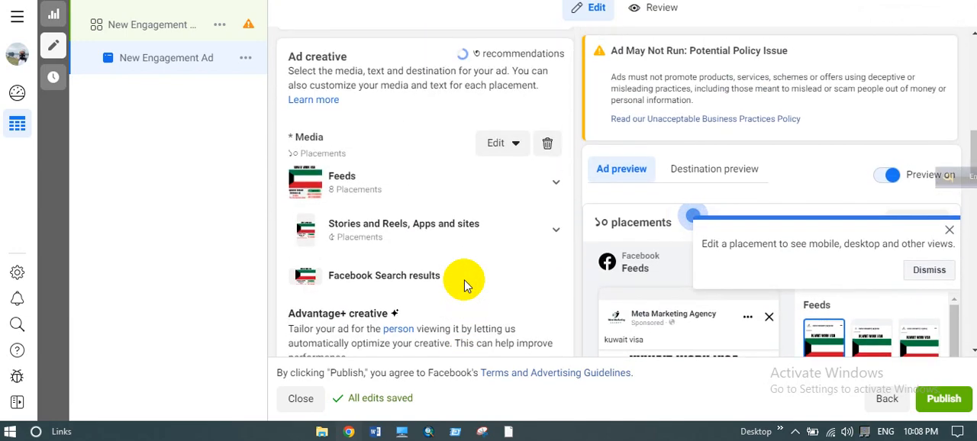
pyautogui.scroll(1, 466, 284)
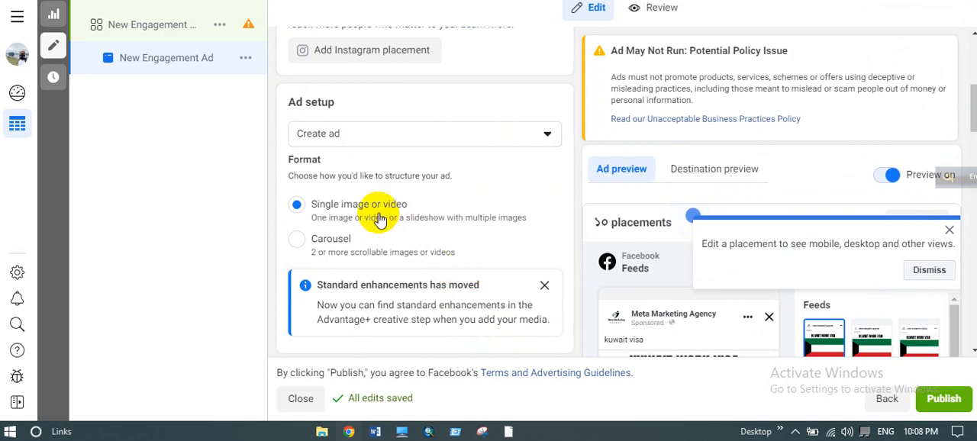
pyautogui.scroll(-4, 378, 218)
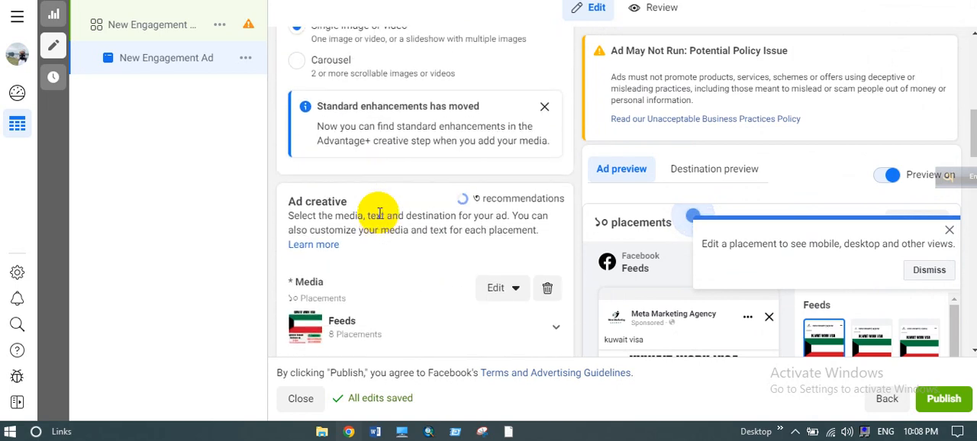
pyautogui.scroll(4, 377, 214)
pyautogui.click(382, 129)
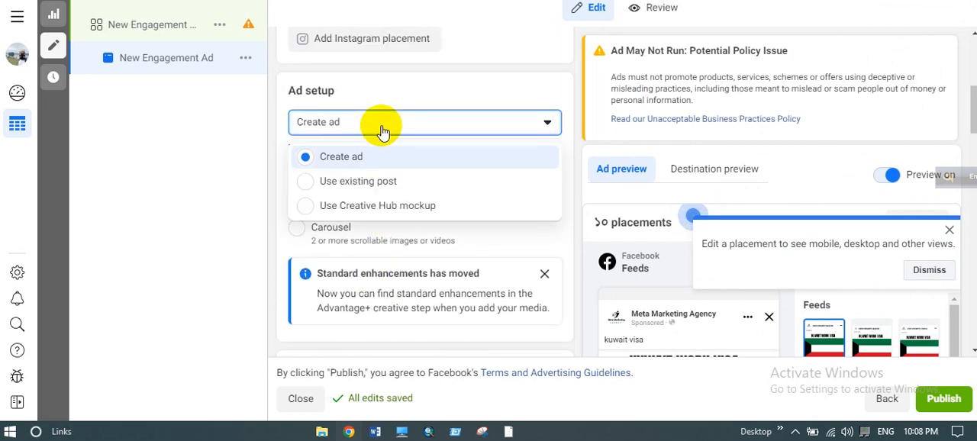
pyautogui.click(338, 184)
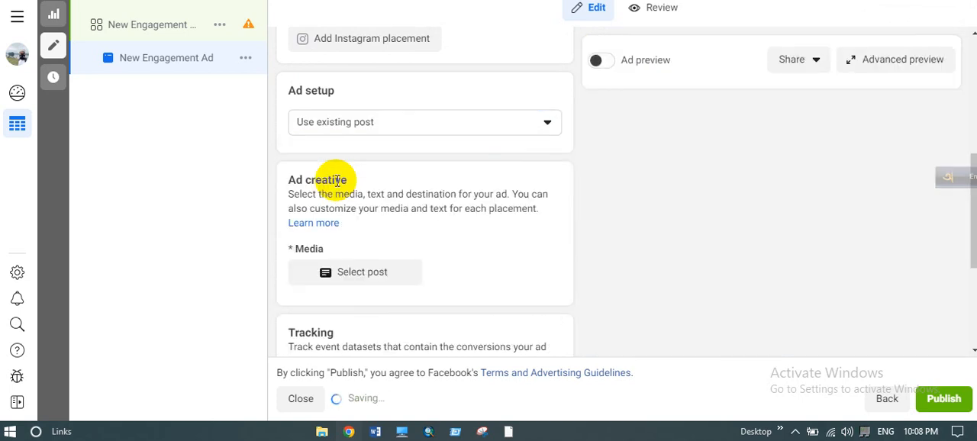
# - Select the Page's Facebook photo post dated Apr 8, 2023 as the ad's creative
pyautogui.click(358, 279)
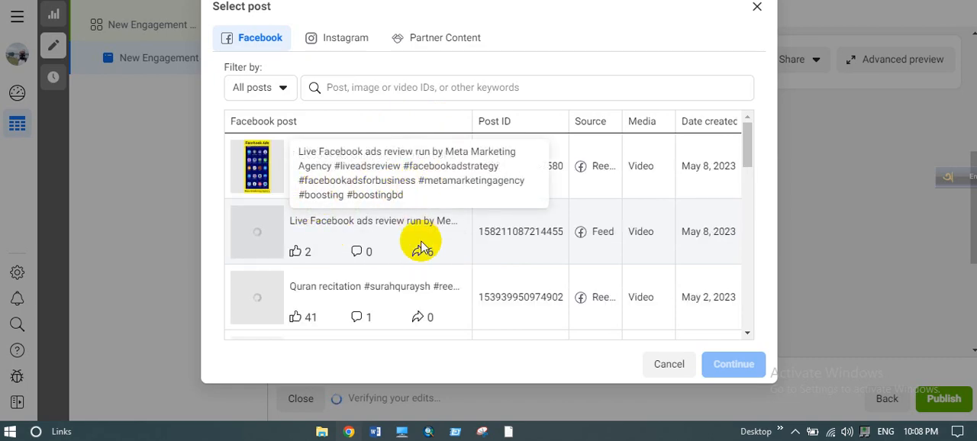
pyautogui.scroll(-3, 403, 251)
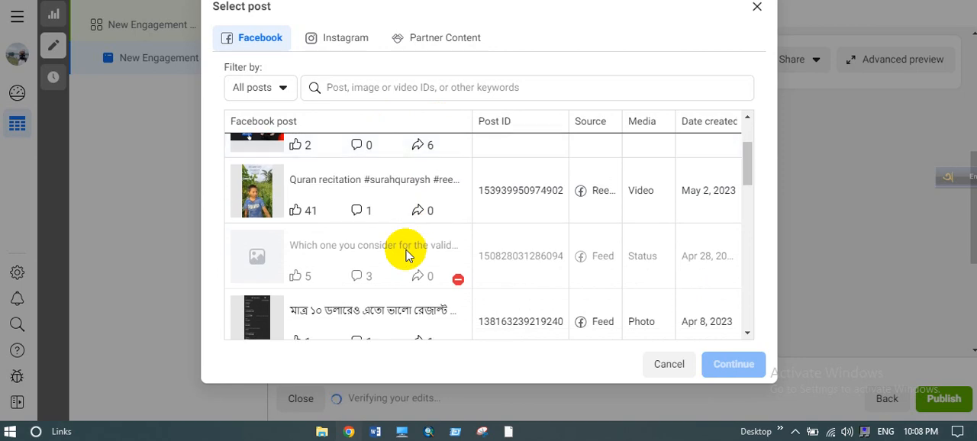
pyautogui.scroll(-1, 406, 255)
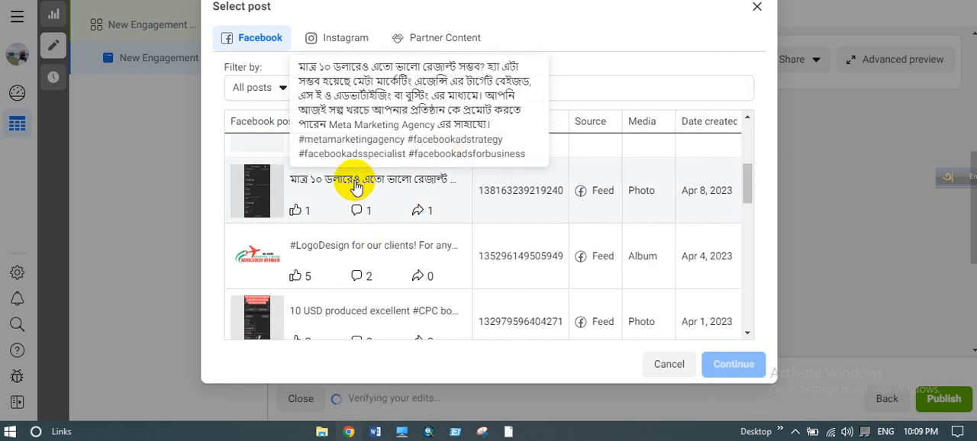
pyautogui.click(342, 200)
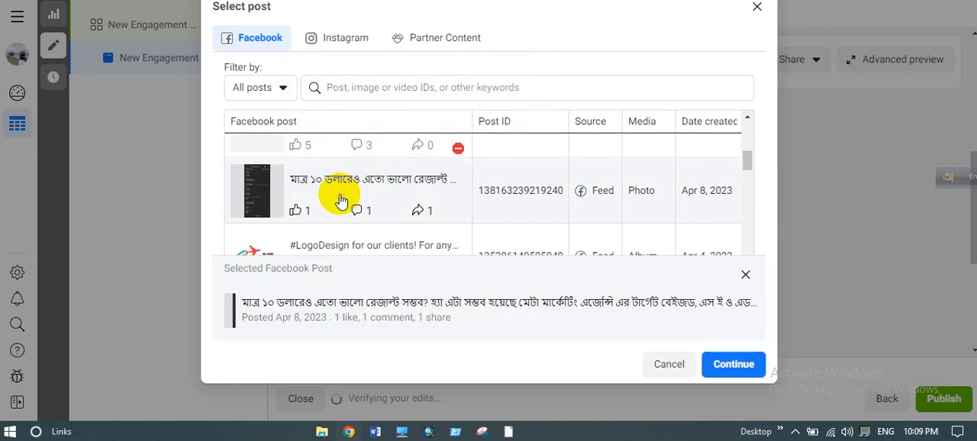
pyautogui.click(735, 366)
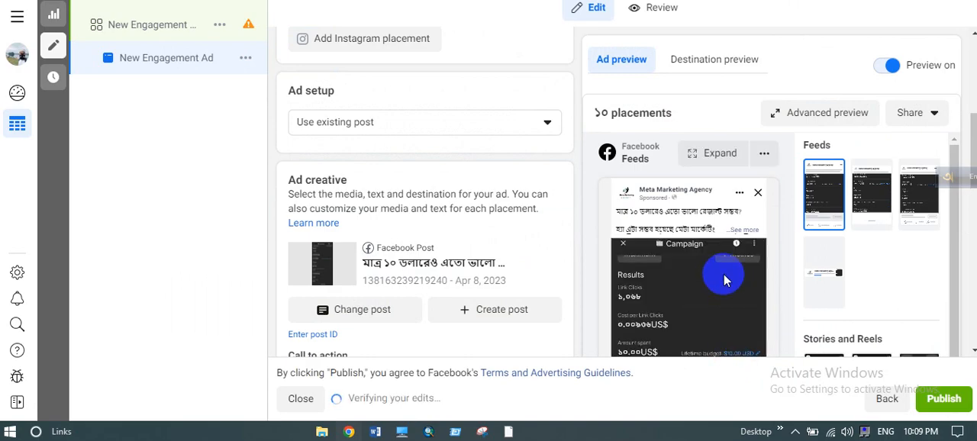
# - Review the existing-post ad's call to action, message template and tracking settings
pyautogui.scroll(-2, 721, 275)
pyautogui.scroll(-3, 409, 210)
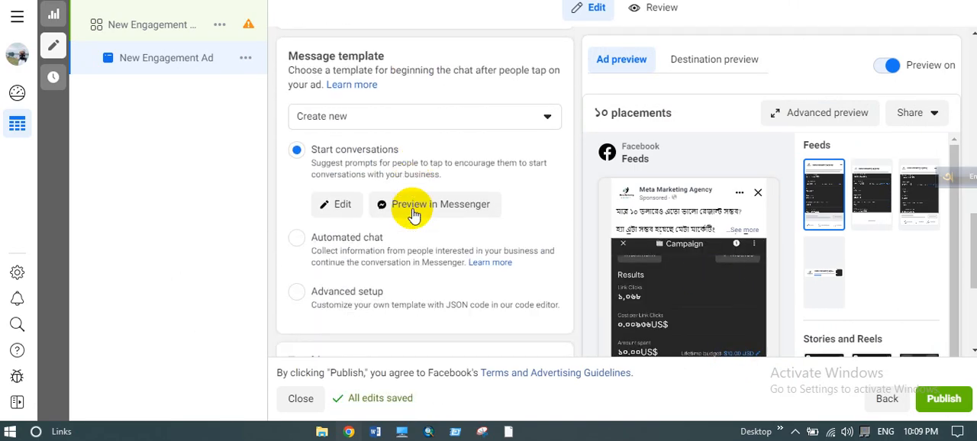
pyautogui.scroll(-3, 412, 214)
pyautogui.scroll(1, 413, 210)
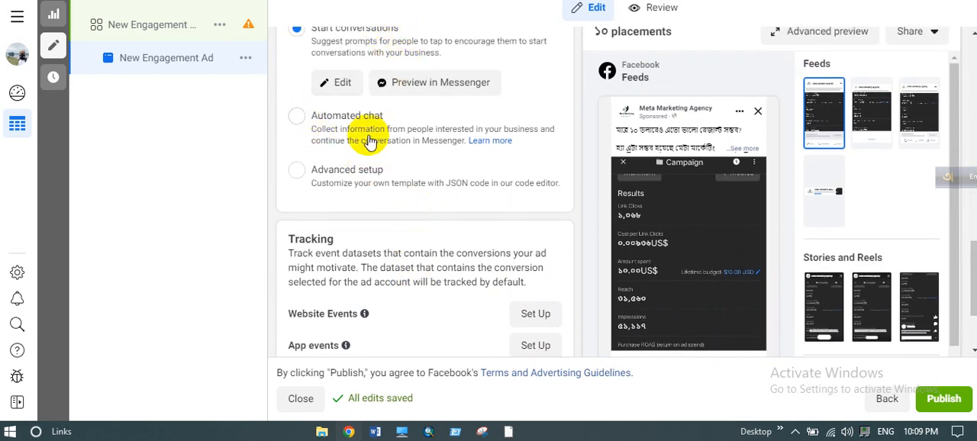
pyautogui.scroll(-2, 374, 152)
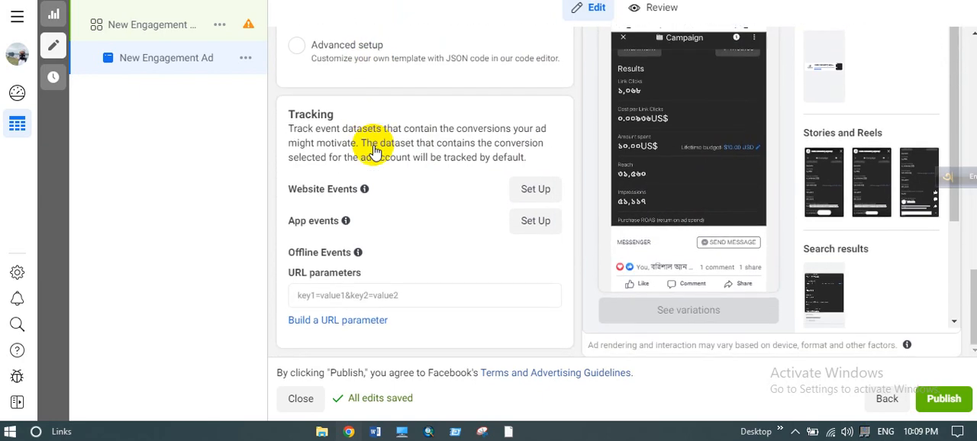
pyautogui.scroll(5, 406, 225)
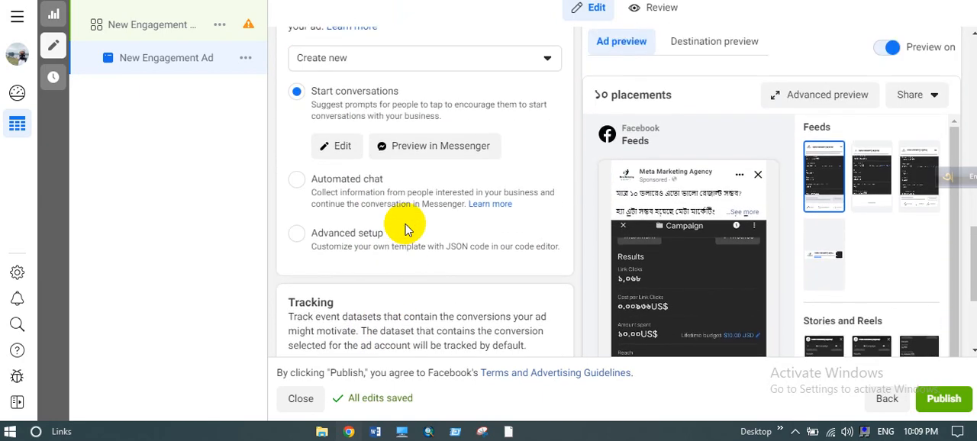
pyautogui.scroll(2, 369, 218)
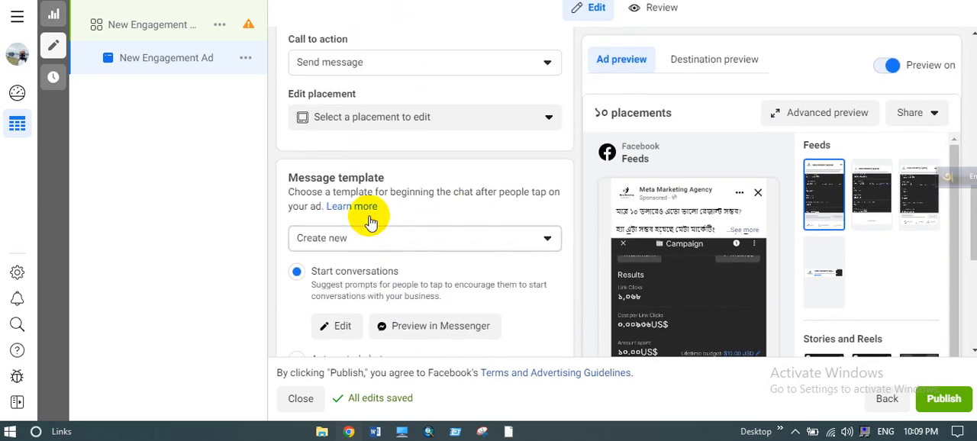
# - Expand the full post text in the Facebook Feeds ad preview and look it over
pyautogui.moveTo(648, 226)
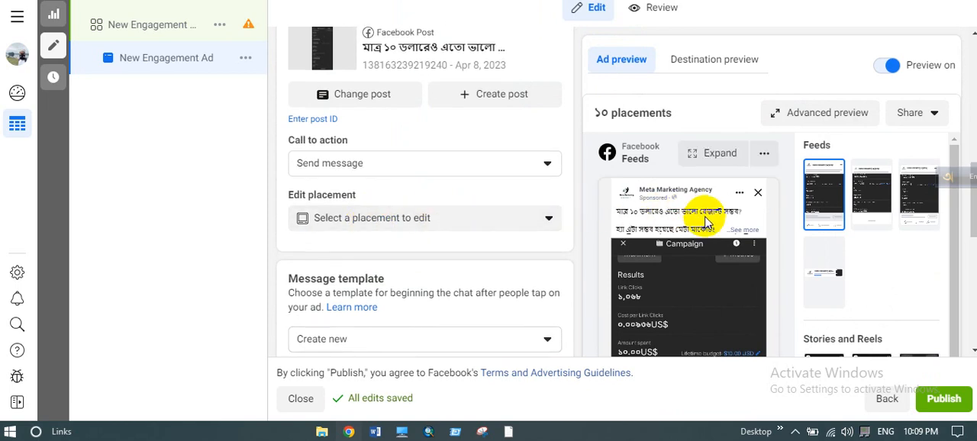
pyautogui.click(750, 235)
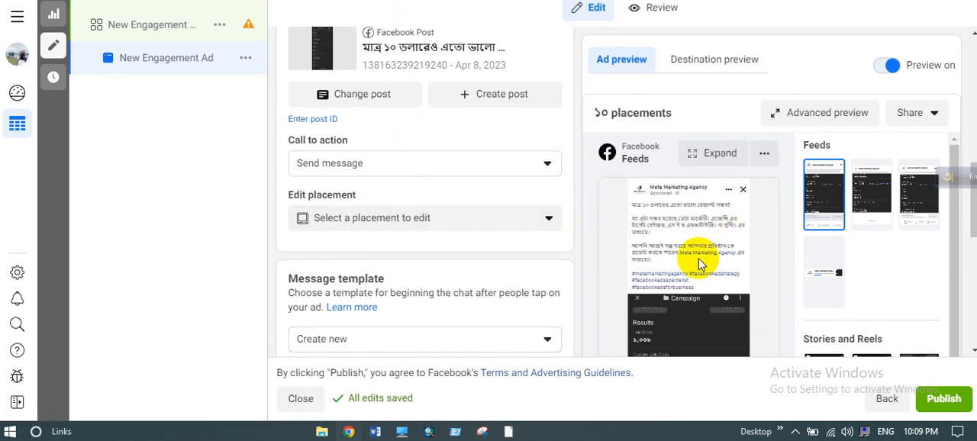
pyautogui.scroll(-2, 700, 264)
pyautogui.scroll(2, 458, 234)
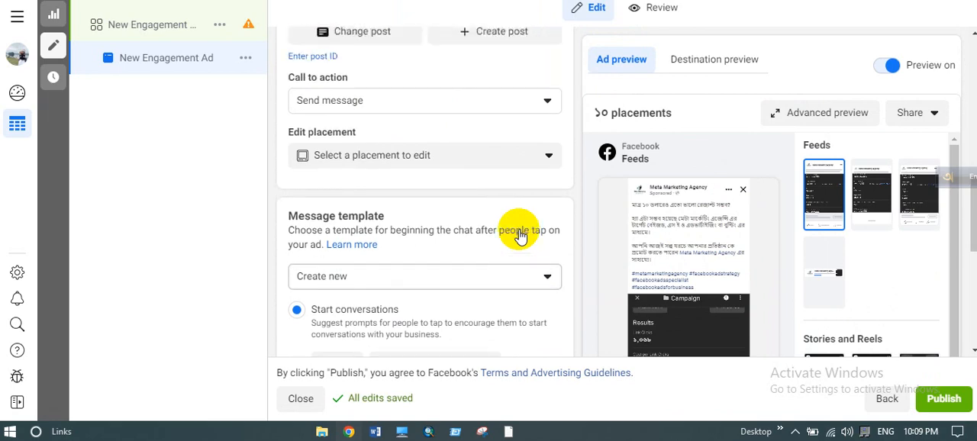
# - Open the advanced preview and show the full post text for the Facebook Feeds placement
pyautogui.click(805, 121)
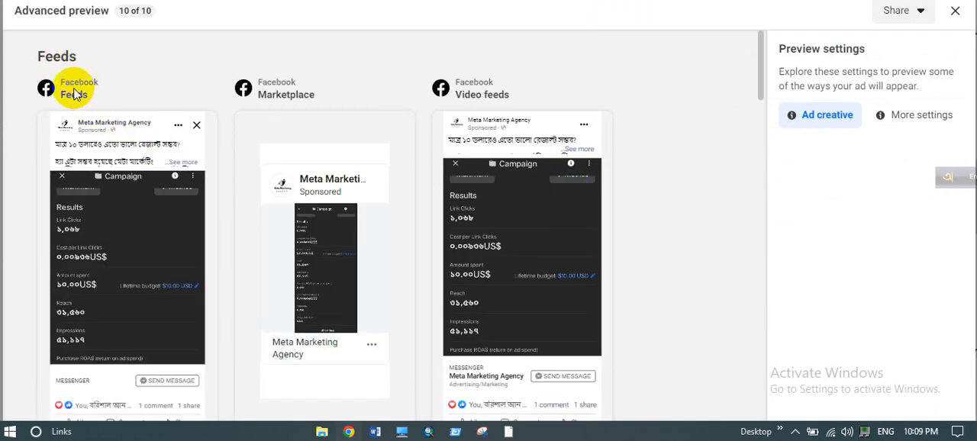
pyautogui.click(107, 128)
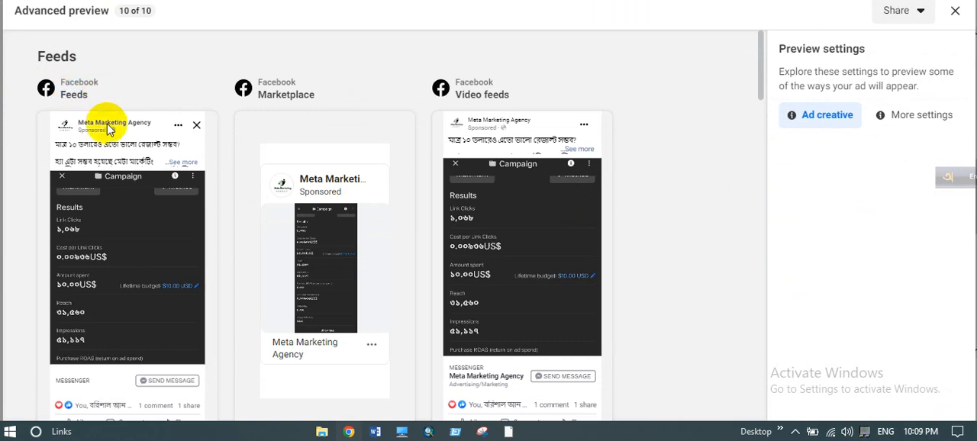
pyautogui.click(185, 163)
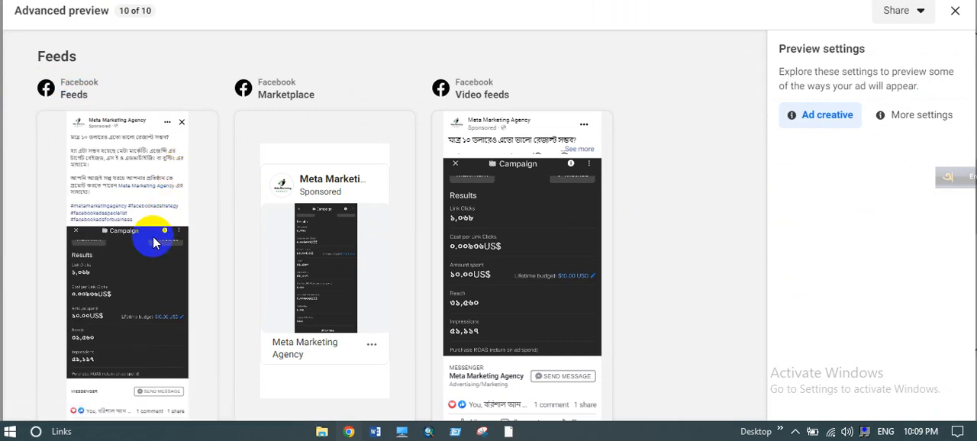
pyautogui.scroll(-2, 152, 241)
pyautogui.scroll(2, 153, 236)
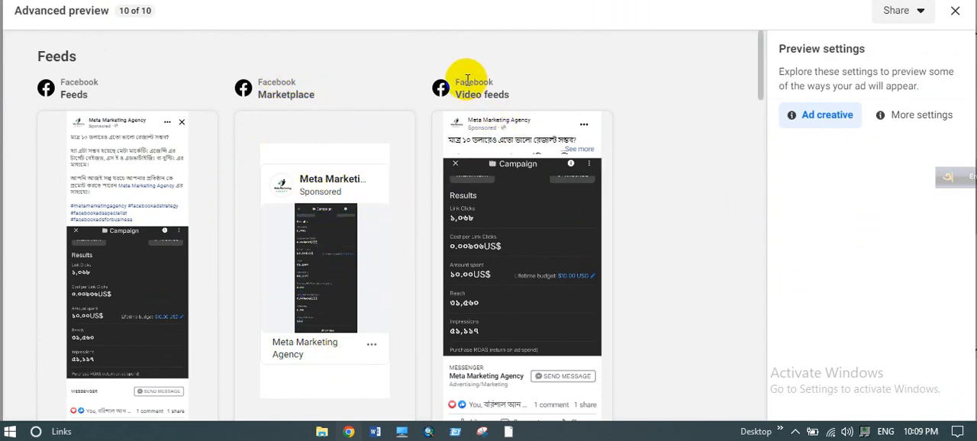
# - Expand the post text in the Video feeds preview, examine the Marketplace and Messenger Inbox previews, and close the advanced preview
pyautogui.moveTo(461, 94); pyautogui.dragTo(545, 92)
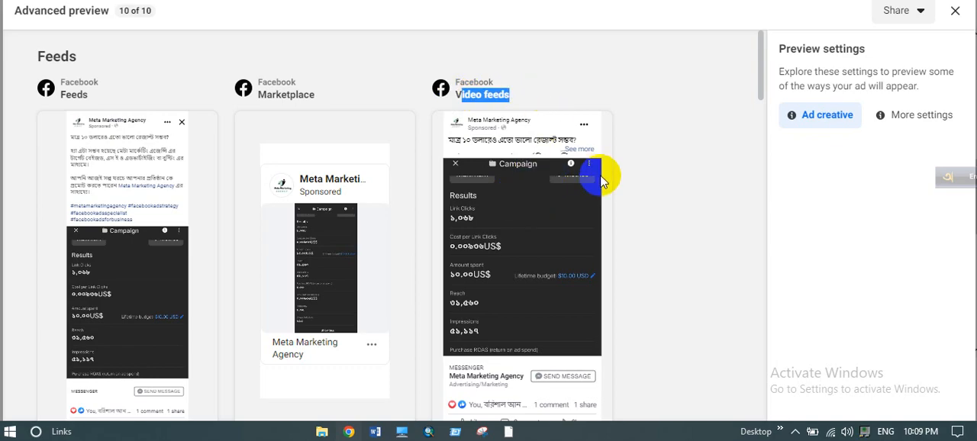
pyautogui.click(581, 151)
pyautogui.scroll(-5, 553, 200)
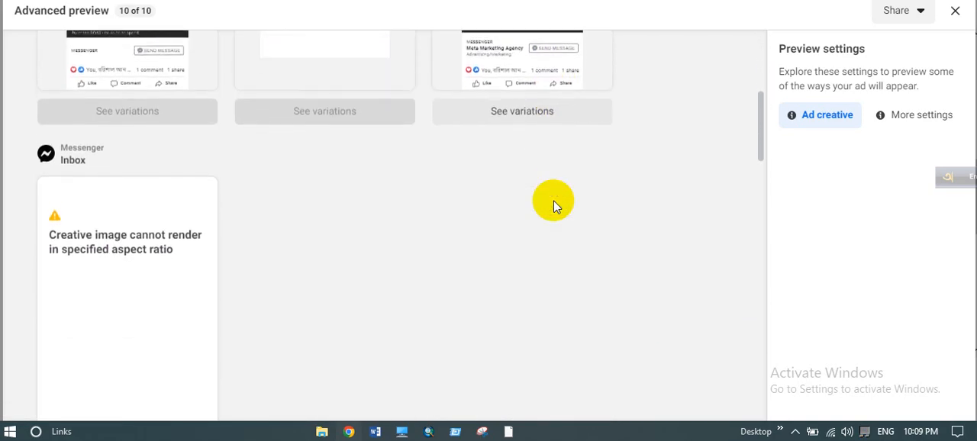
pyautogui.scroll(3, 308, 296)
pyautogui.scroll(-2, 308, 296)
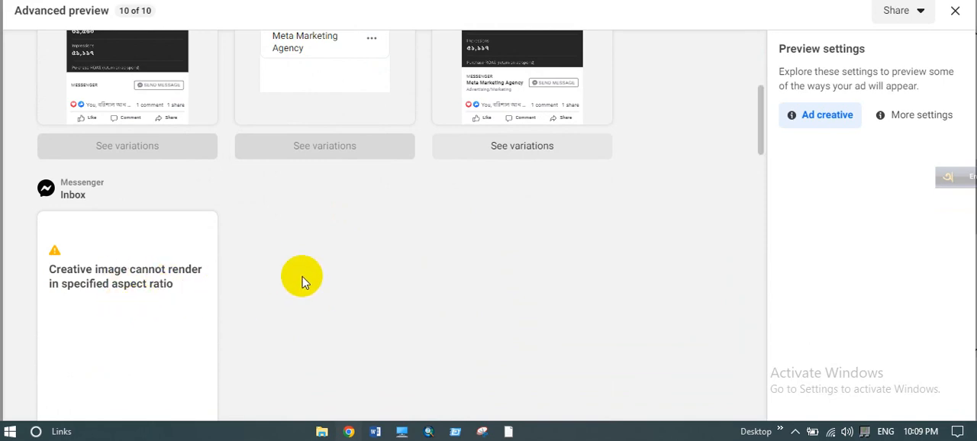
pyautogui.scroll(5, 303, 279)
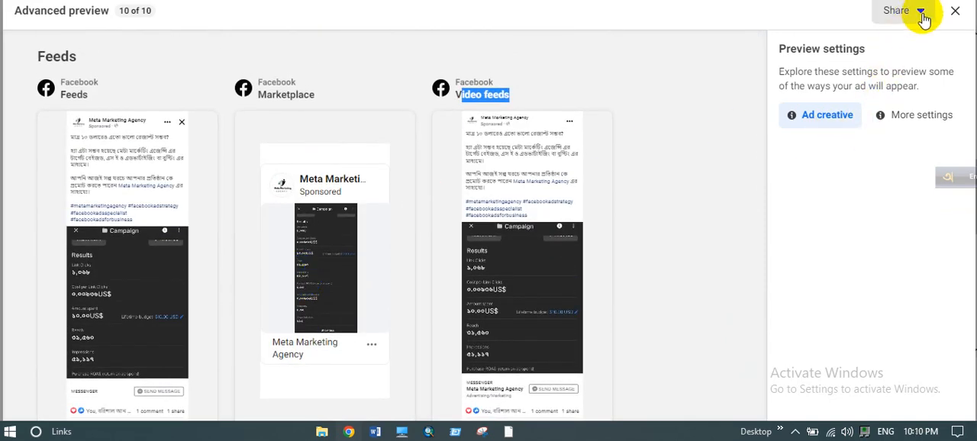
pyautogui.scroll(-5, 538, 187)
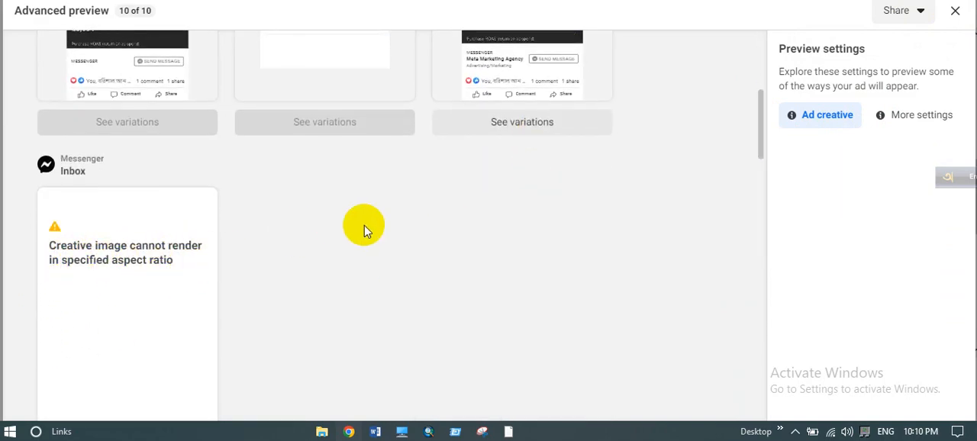
pyautogui.scroll(3, 364, 225)
pyautogui.scroll(2, 502, 178)
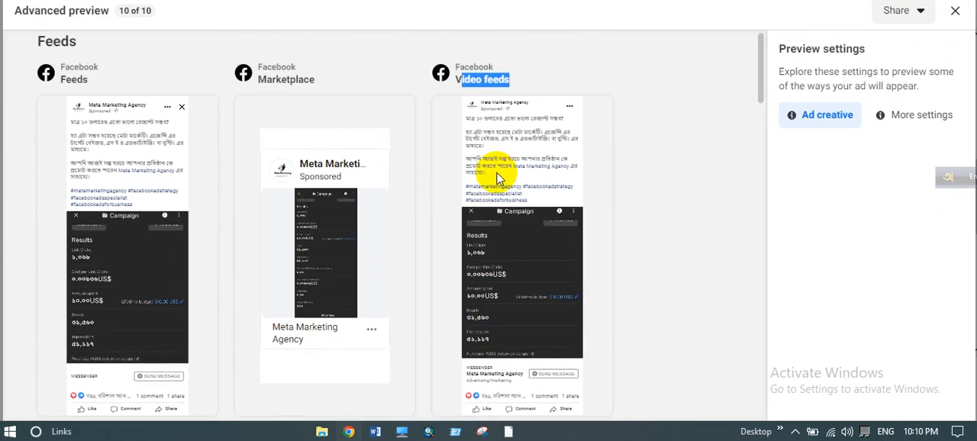
pyautogui.scroll(1, 496, 179)
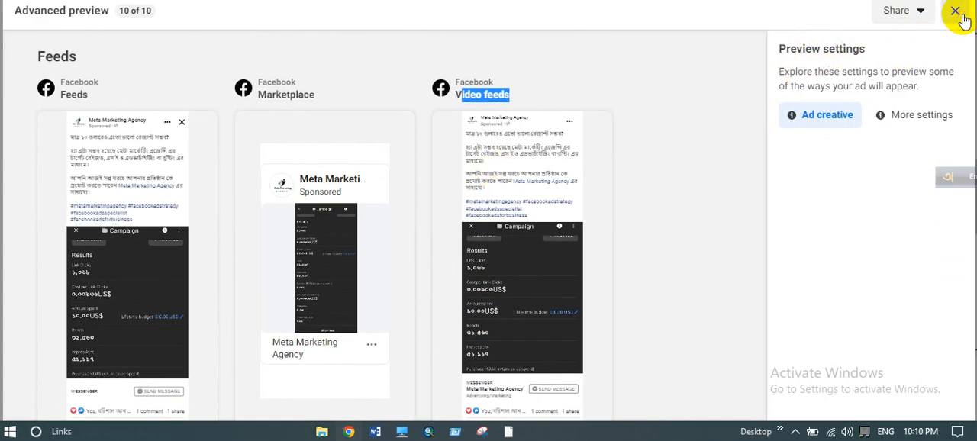
pyautogui.click(957, 12)
# - Publish the campaign with its ad set and ad, dismiss the notification and return to the Ads table
pyautogui.scroll(-3, 491, 329)
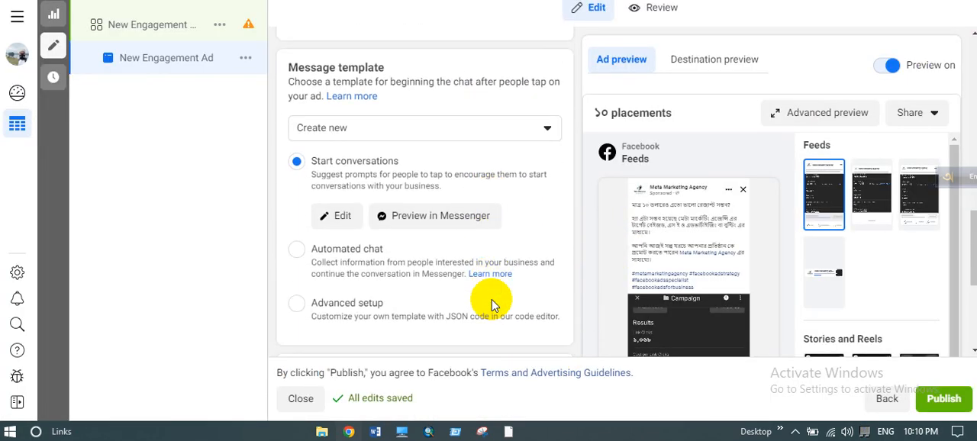
pyautogui.scroll(-3, 491, 299)
pyautogui.scroll(-1, 693, 277)
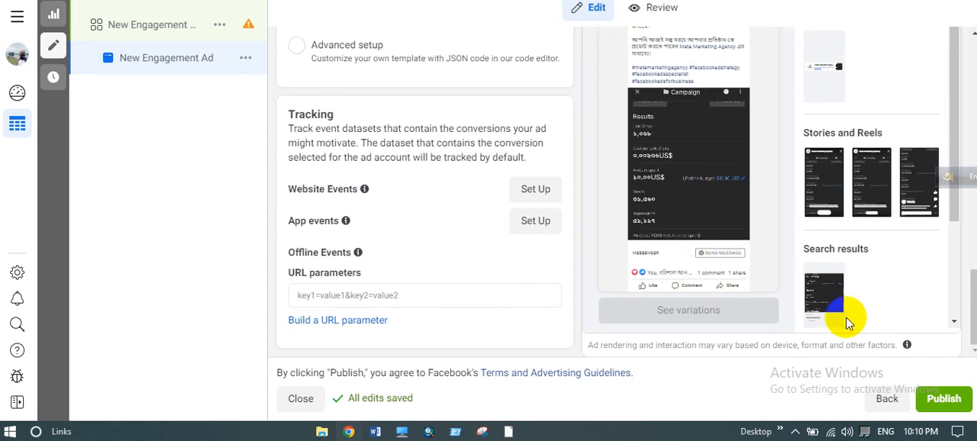
pyautogui.click(947, 400)
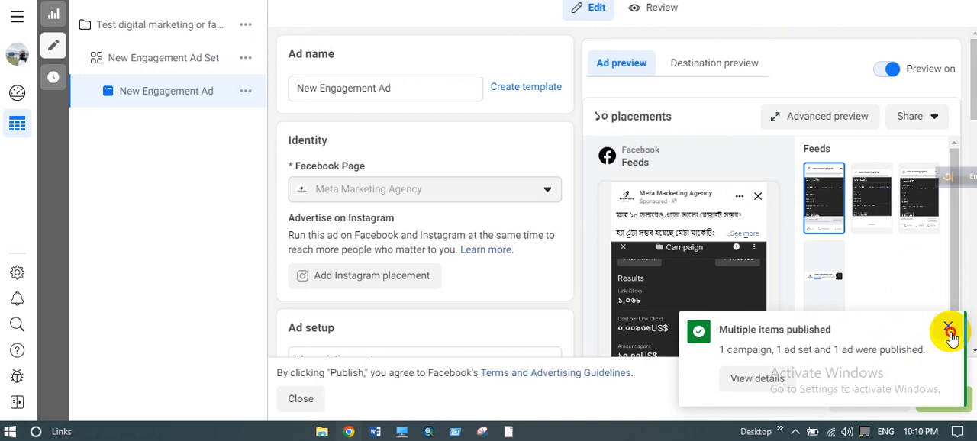
pyautogui.click(949, 331)
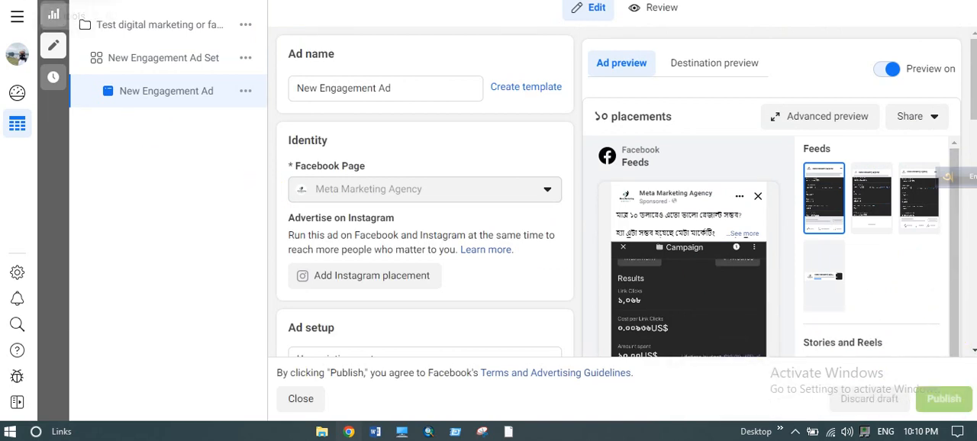
pyautogui.click(53, 14)
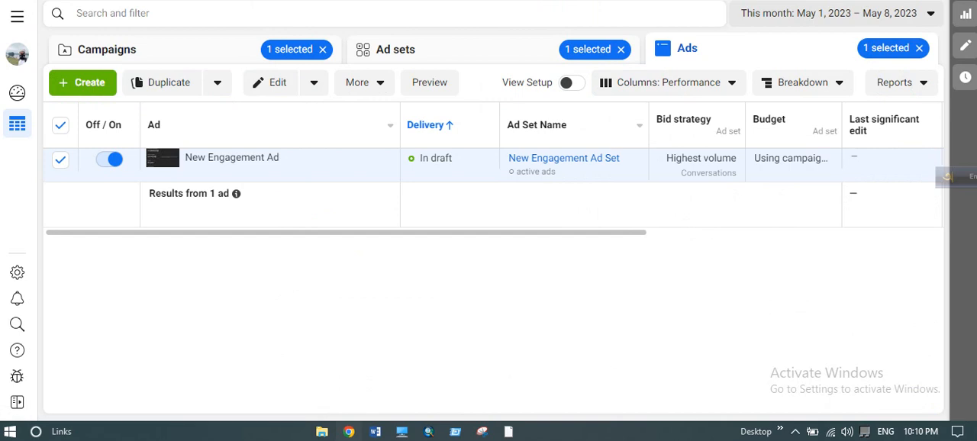
# - Clear the ad and campaign selections, show the list of all ad sets and deselect New Engagement Ad Set
pyautogui.click(61, 168)
pyautogui.click(60, 167)
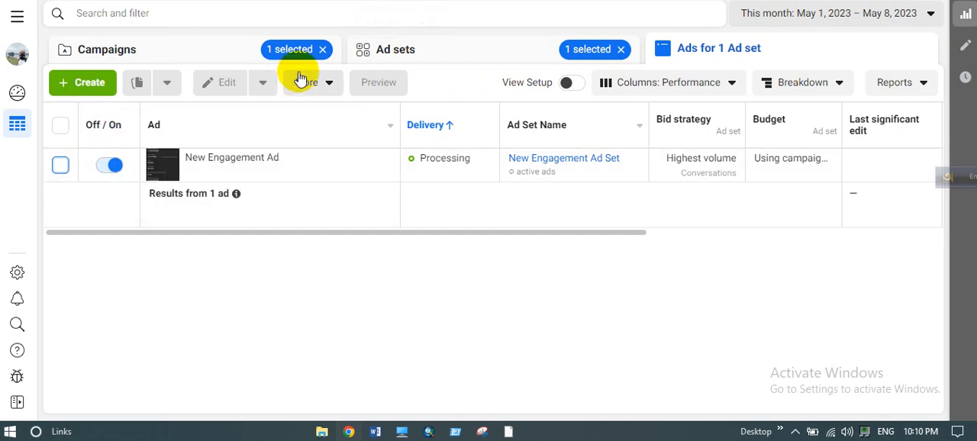
pyautogui.click(323, 49)
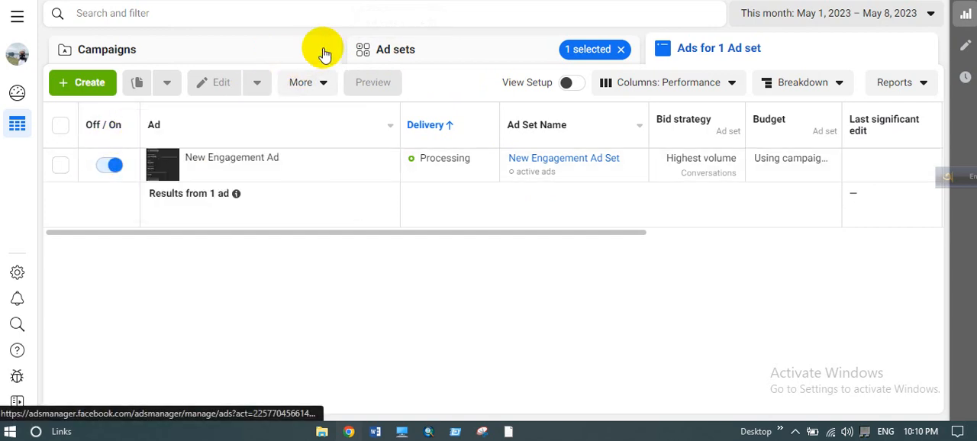
pyautogui.click(622, 52)
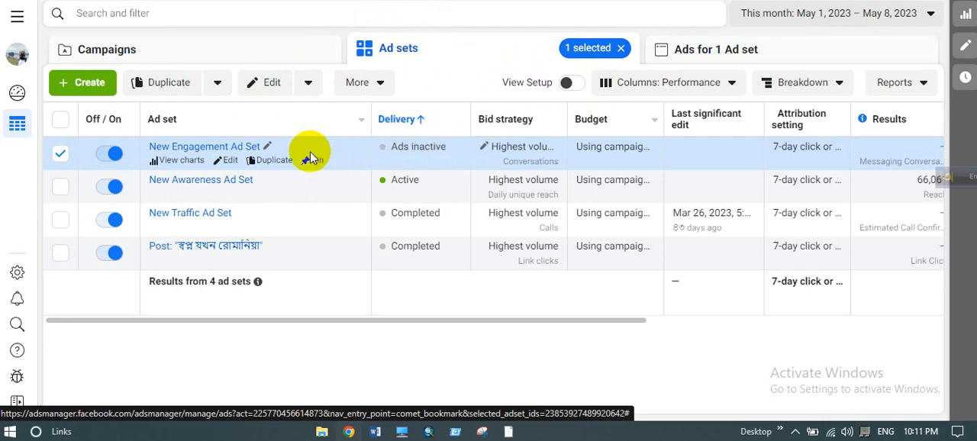
pyautogui.click(60, 156)
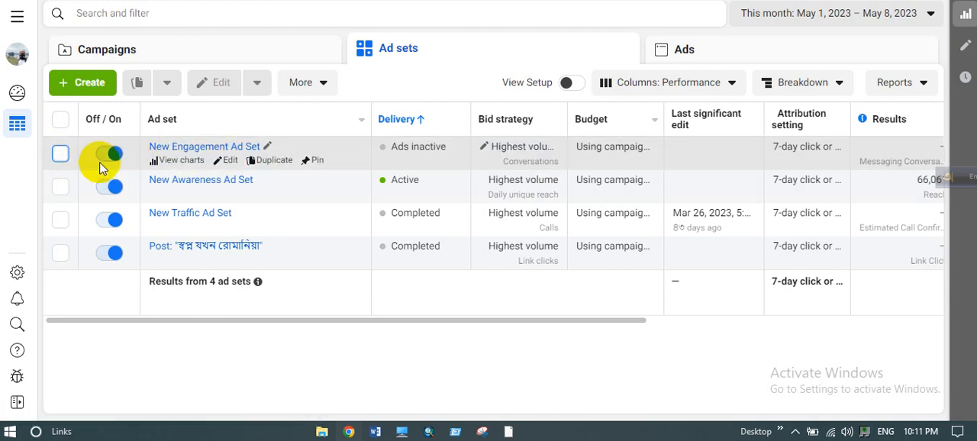
pyautogui.click(60, 154)
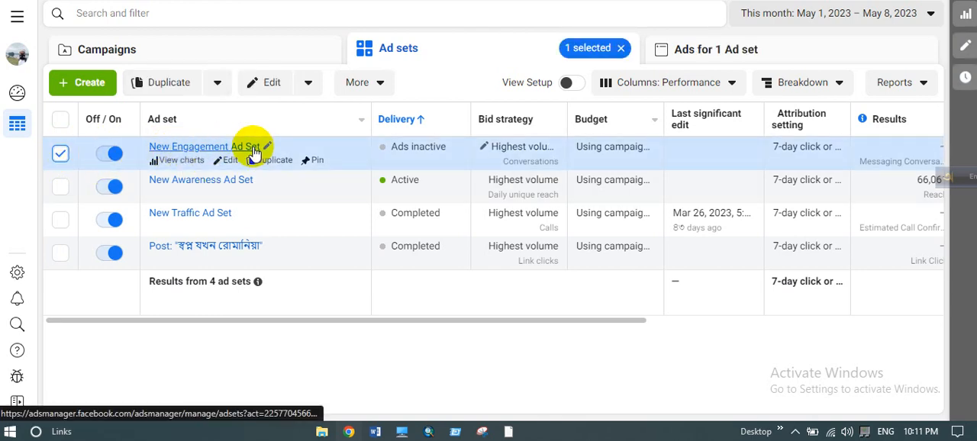
pyautogui.click(56, 156)
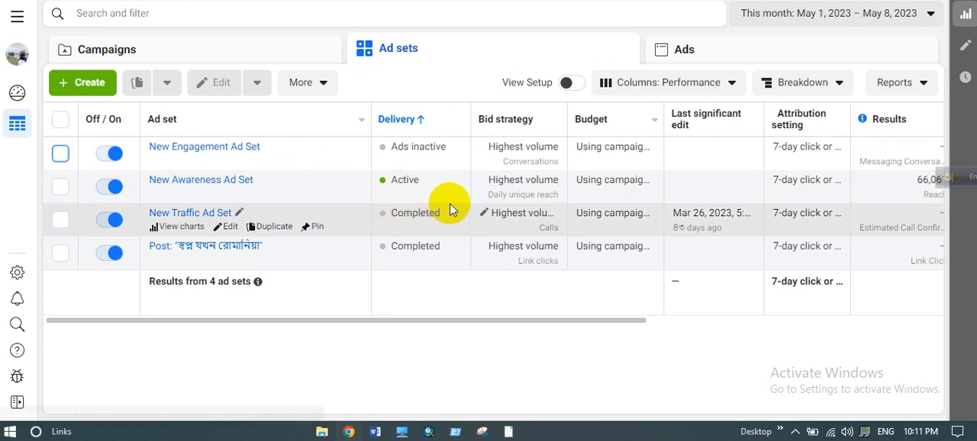
pyautogui.moveTo(552, 321); pyautogui.dragTo(390, 345)
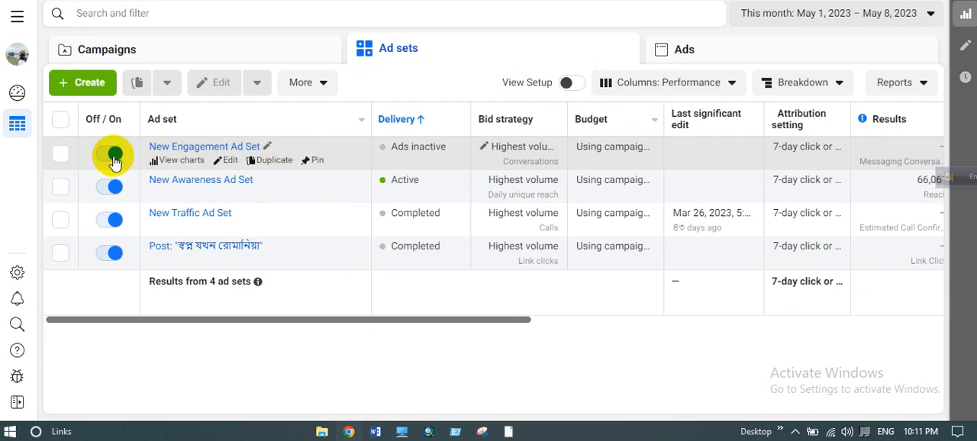
# - Delete New Engagement Ad Set from the ad sets list and confirm the deletion
pyautogui.click(62, 155)
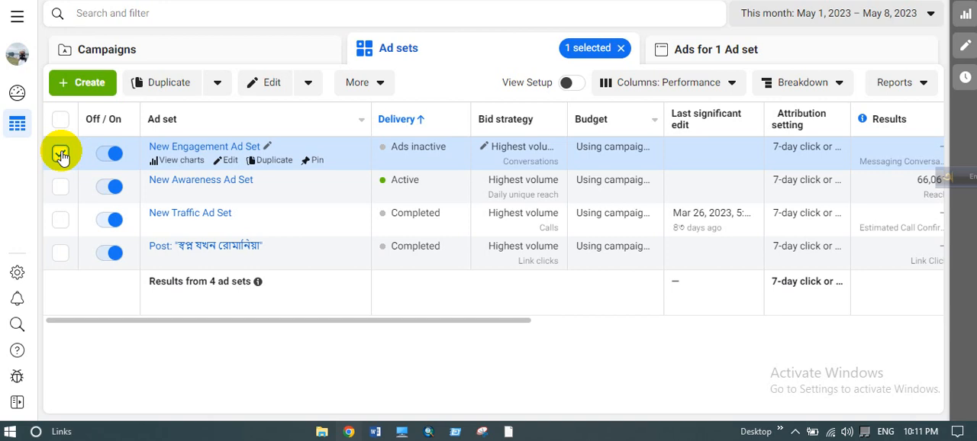
pyautogui.click(363, 86)
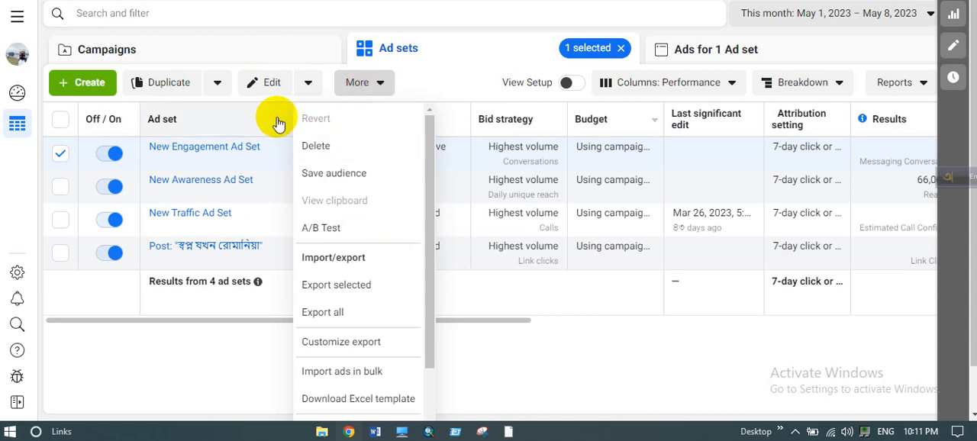
pyautogui.click(321, 146)
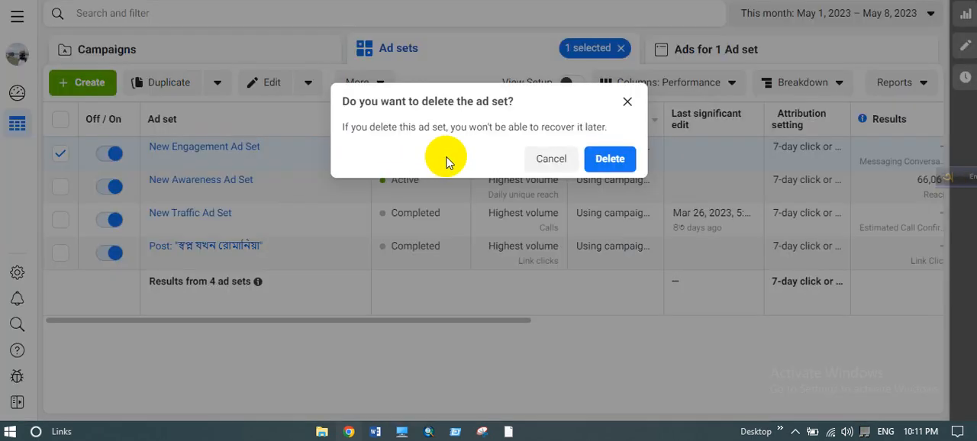
pyautogui.click(610, 160)
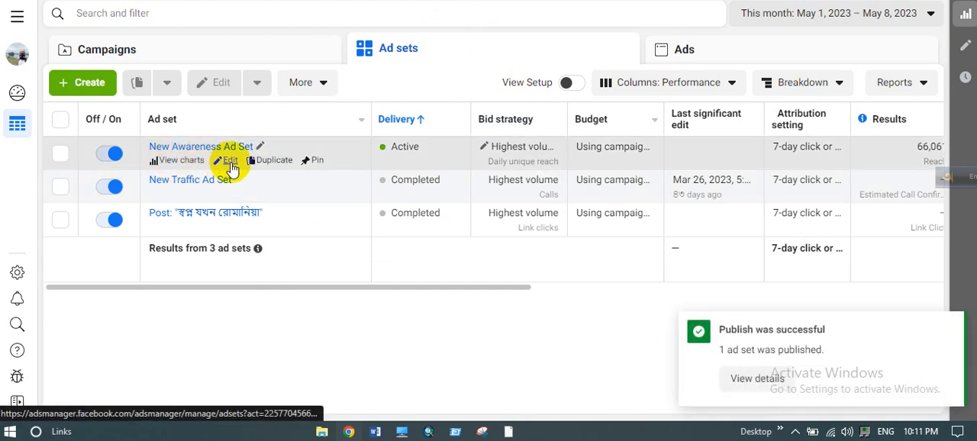
# - Open New Awareness Ad Set for editing, examine its schedule, audience and detailed targeting, and return to the ad sets list
pyautogui.click(230, 162)
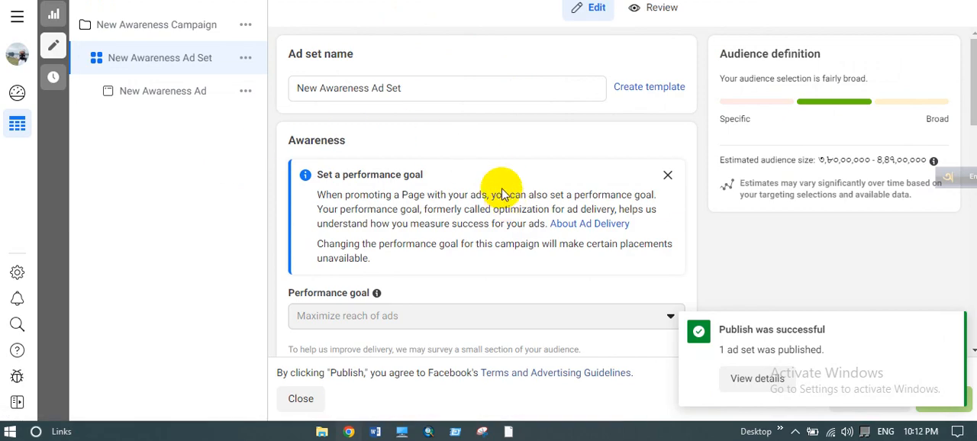
pyautogui.scroll(-12, 558, 267)
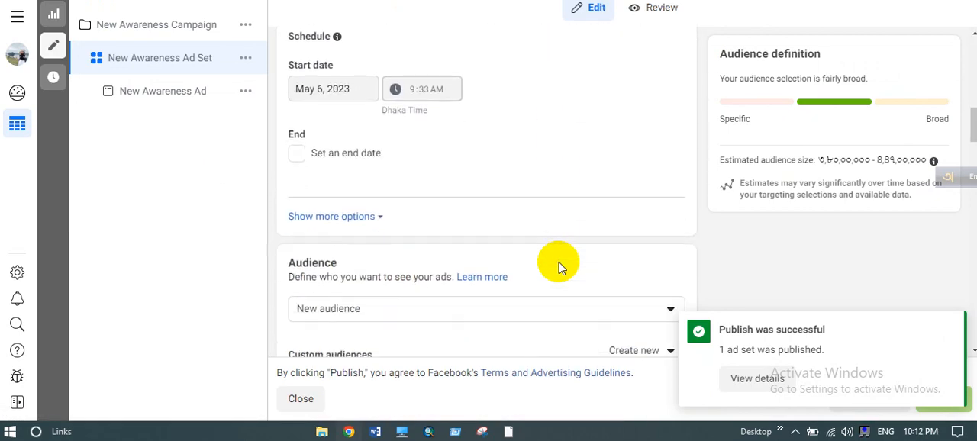
pyautogui.scroll(-3, 558, 268)
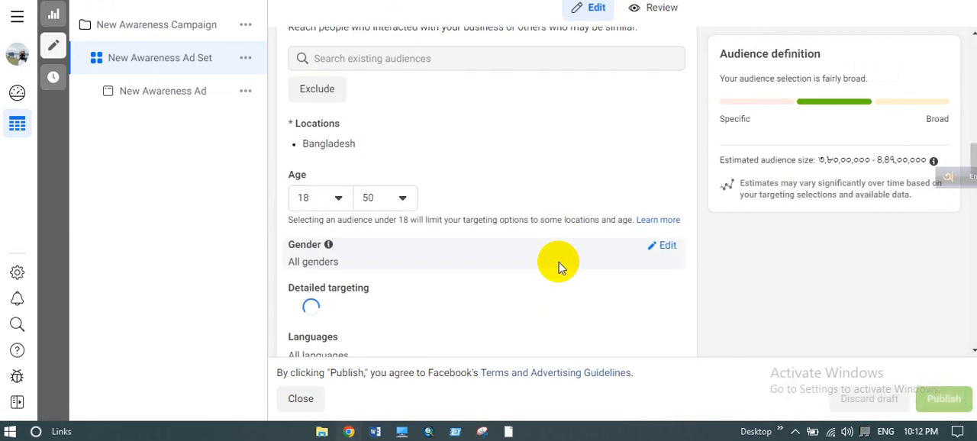
pyautogui.scroll(-3, 558, 267)
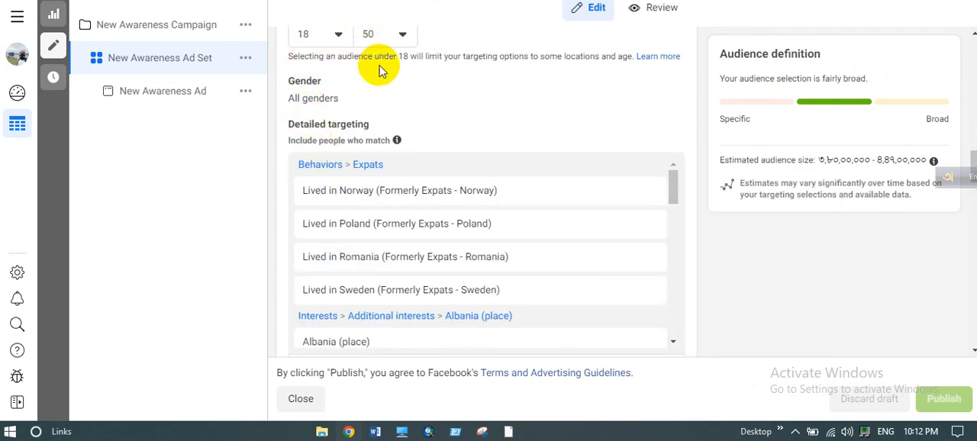
pyautogui.scroll(-2, 436, 195)
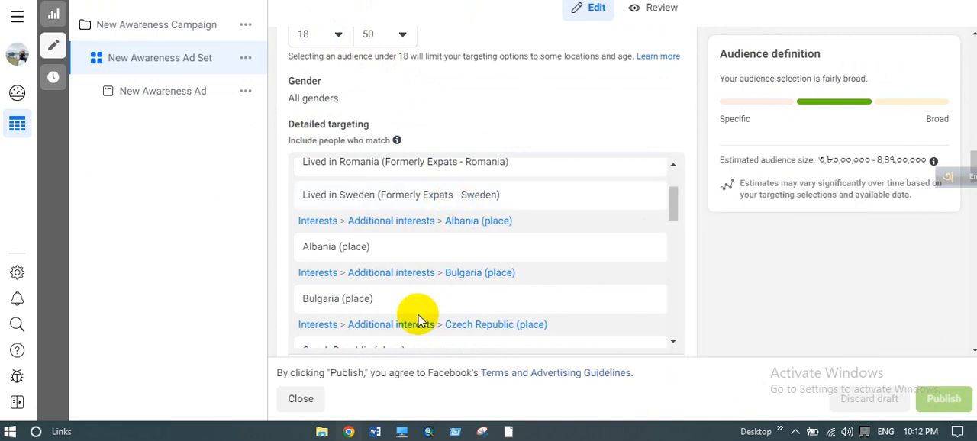
pyautogui.scroll(-5, 418, 321)
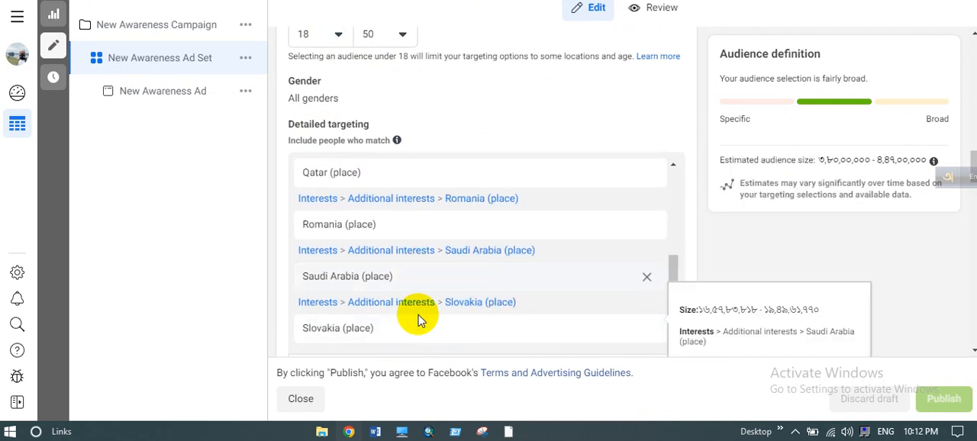
pyautogui.scroll(-3, 418, 320)
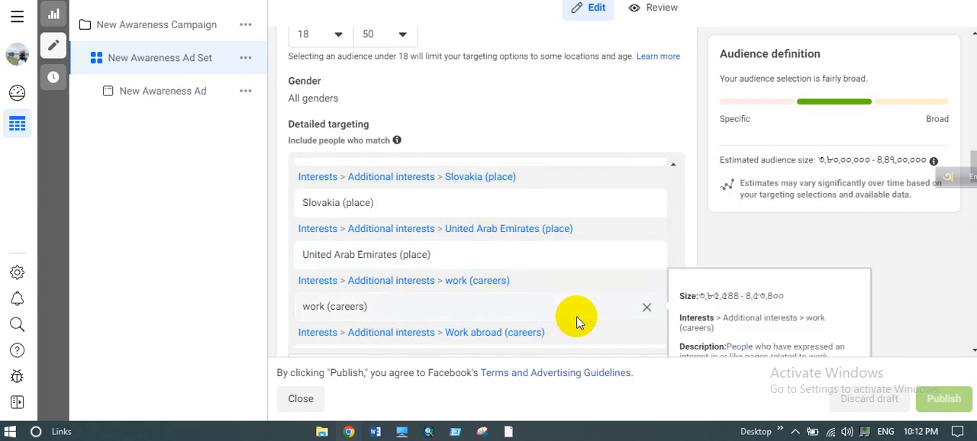
pyautogui.scroll(10, 536, 241)
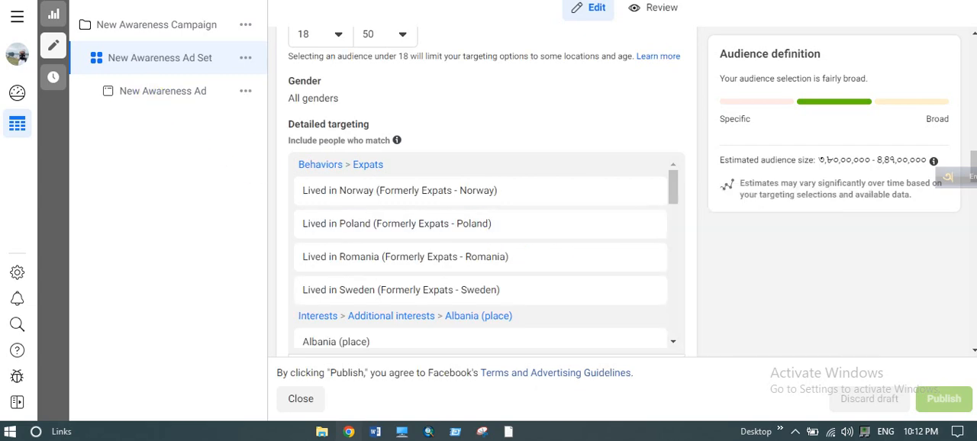
pyautogui.hotkey('alt', 'Left')
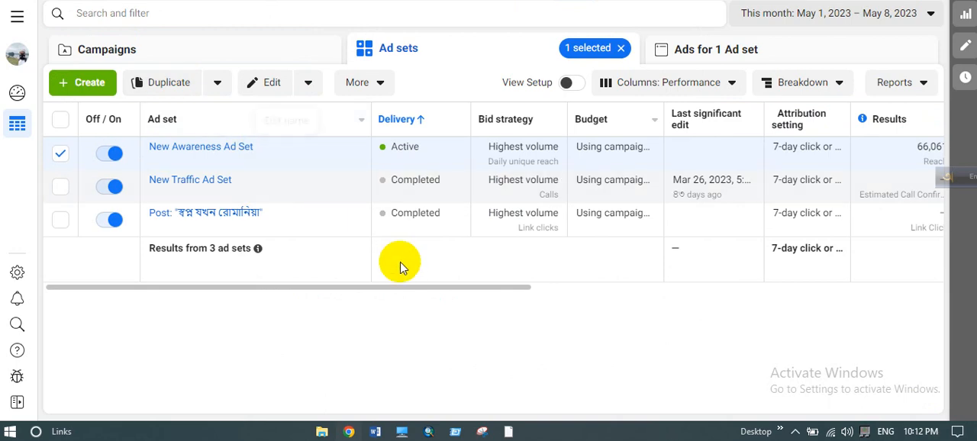